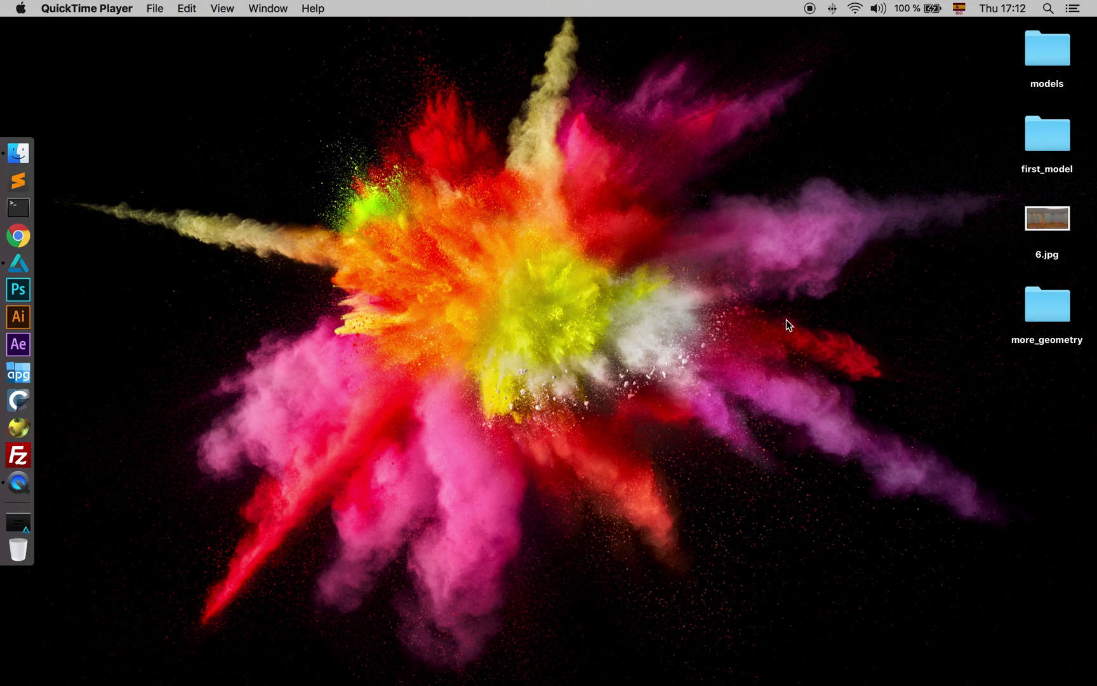
Create the project "more geoemtry" in the Desktop's more_geometry folder and add the 6.jpg panorama to it
{"action": "left_click", "coordinate": [19, 524]}
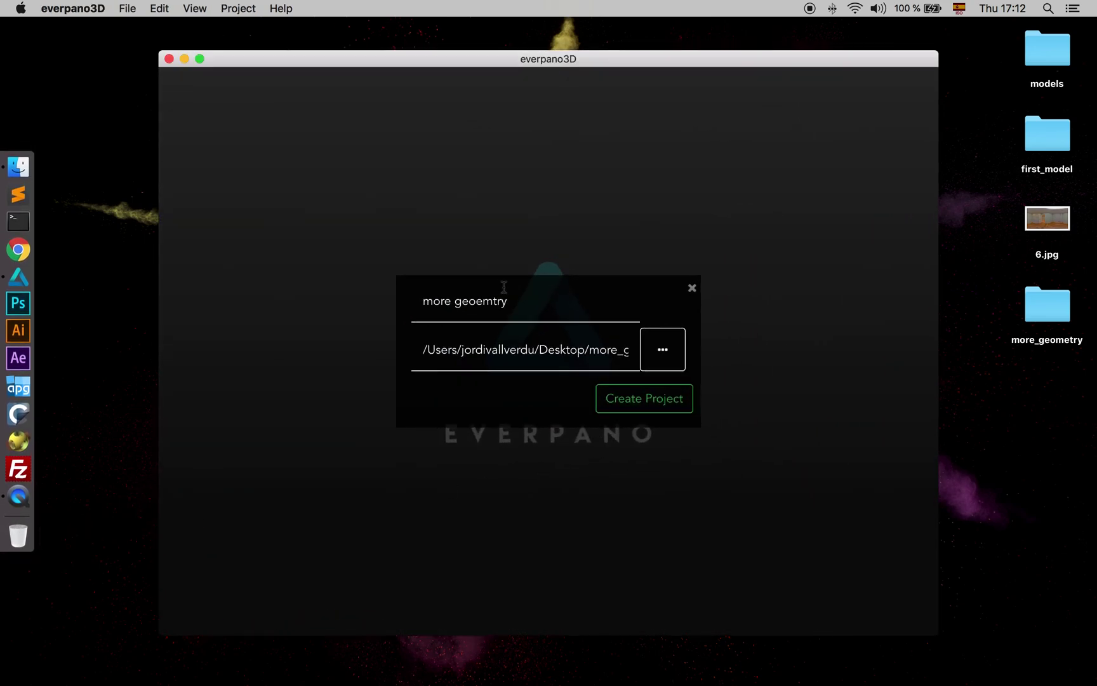
{"action": "left_click", "coordinate": [635, 403]}
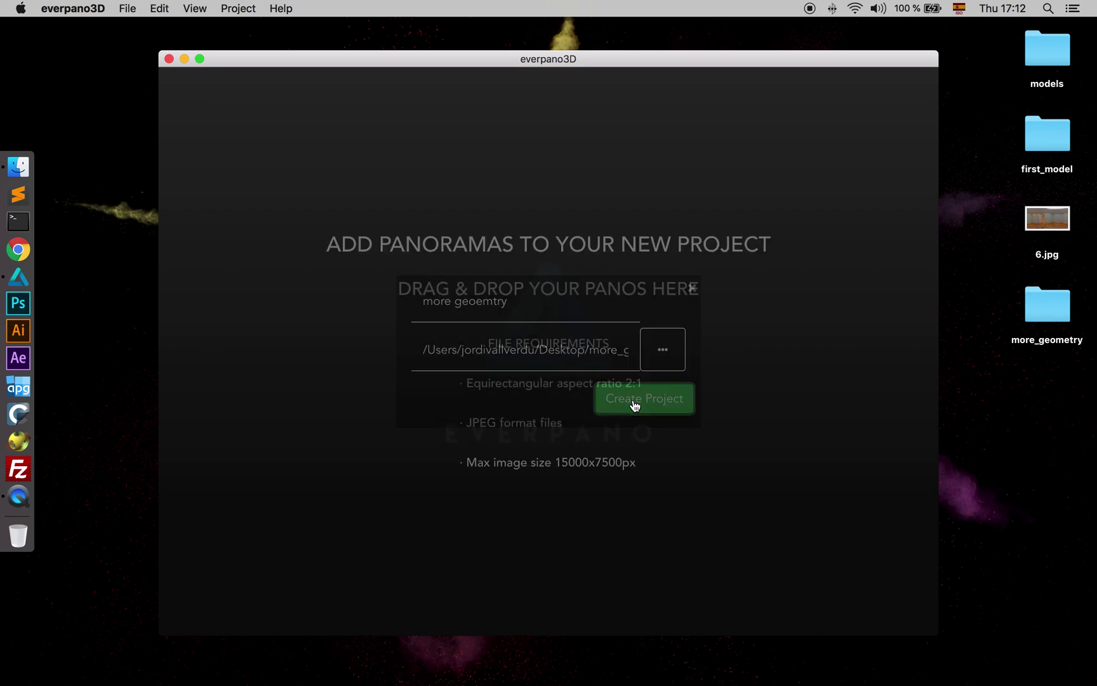
{"action": "double_click", "coordinate": [1048, 219]}
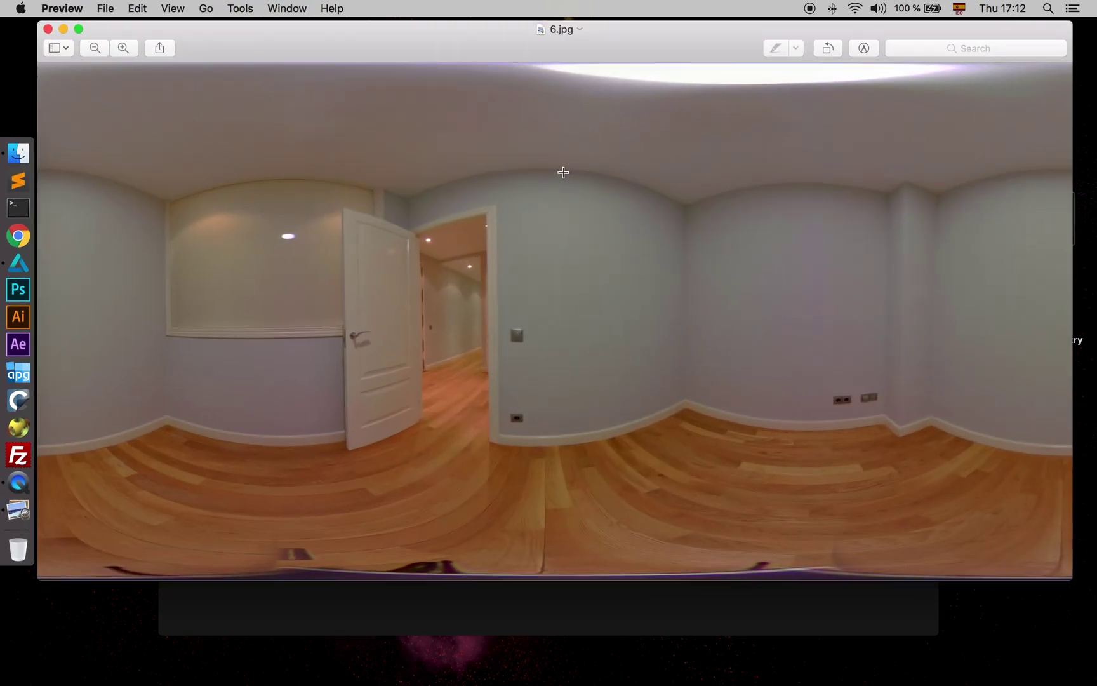
{"action": "left_click", "coordinate": [49, 30]}
{"action": "left_click_drag", "start_coordinate": [1048, 219], "coordinate": [551, 199]}
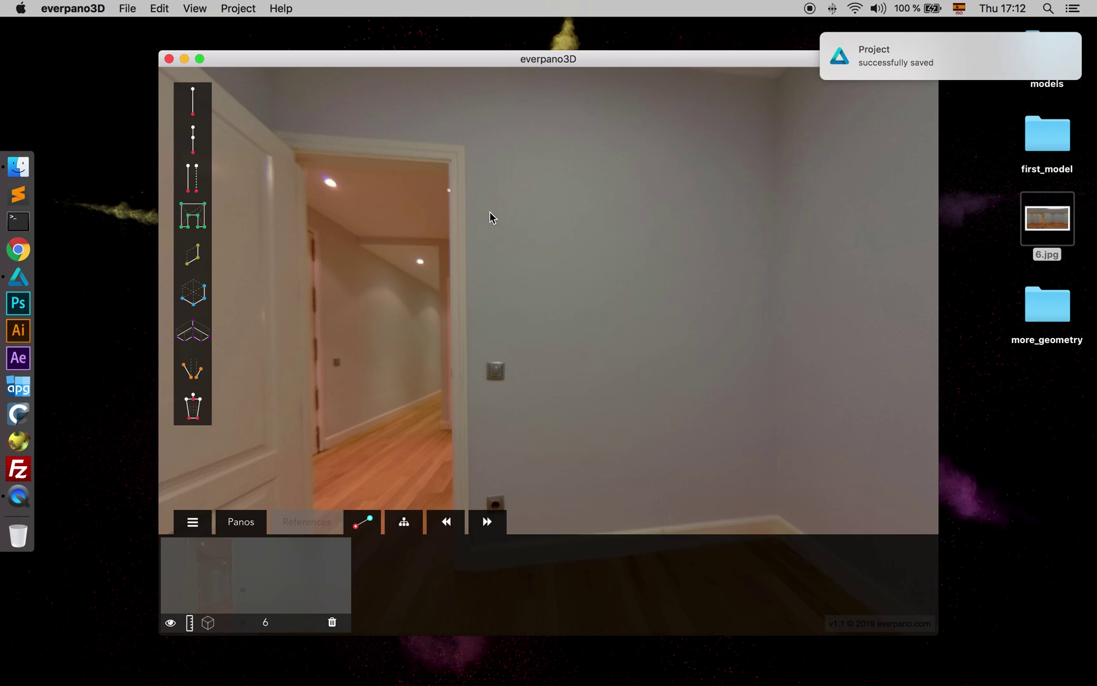
Examine the room's floor and ceiling corners, the pillar and the area behind the open door in the panorama
{"action": "left_click_drag", "start_coordinate": [490, 217], "coordinate": [520, 211]}
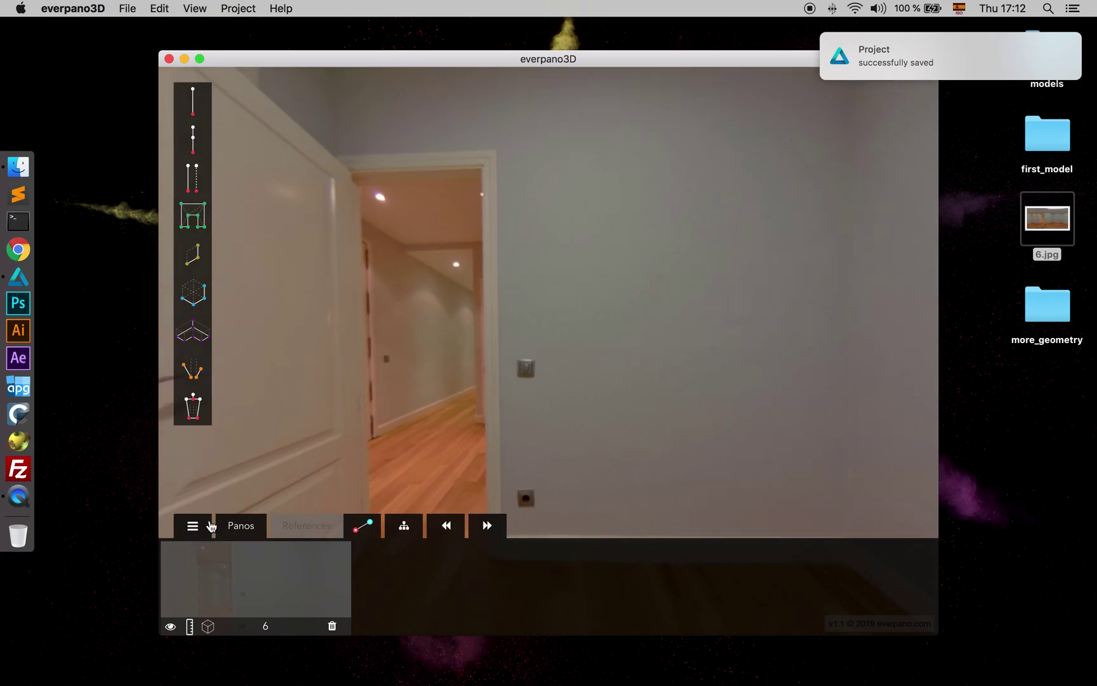
{"action": "left_click_drag", "start_coordinate": [559, 375], "coordinate": [524, 410]}
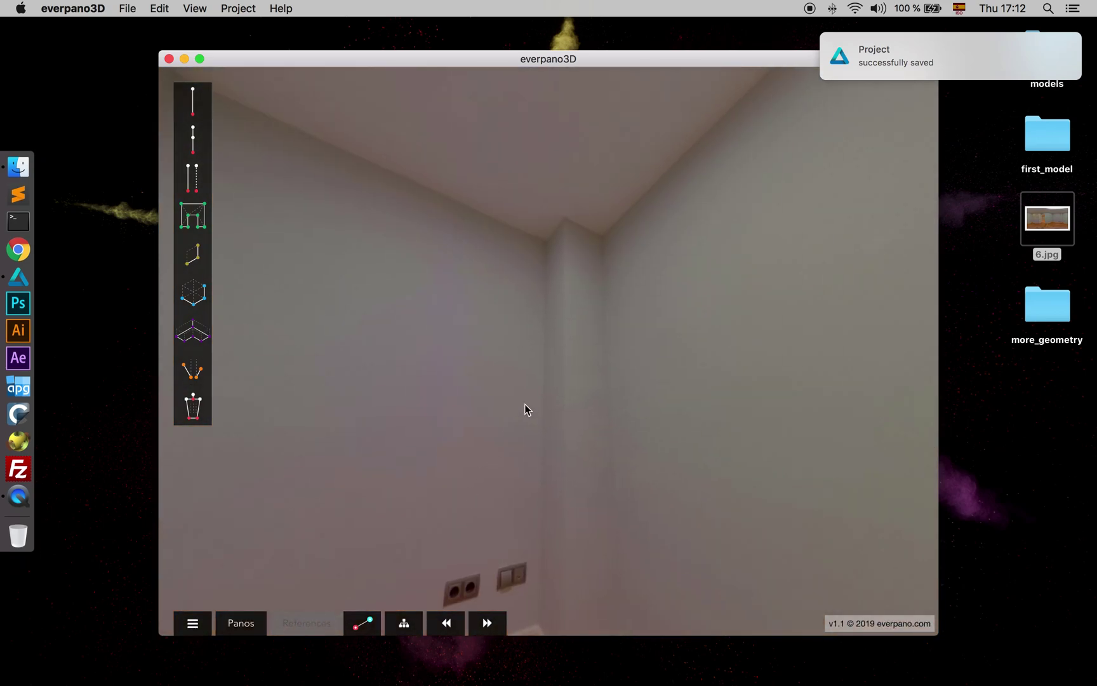
{"action": "left_click_drag", "start_coordinate": [626, 433], "coordinate": [764, 328]}
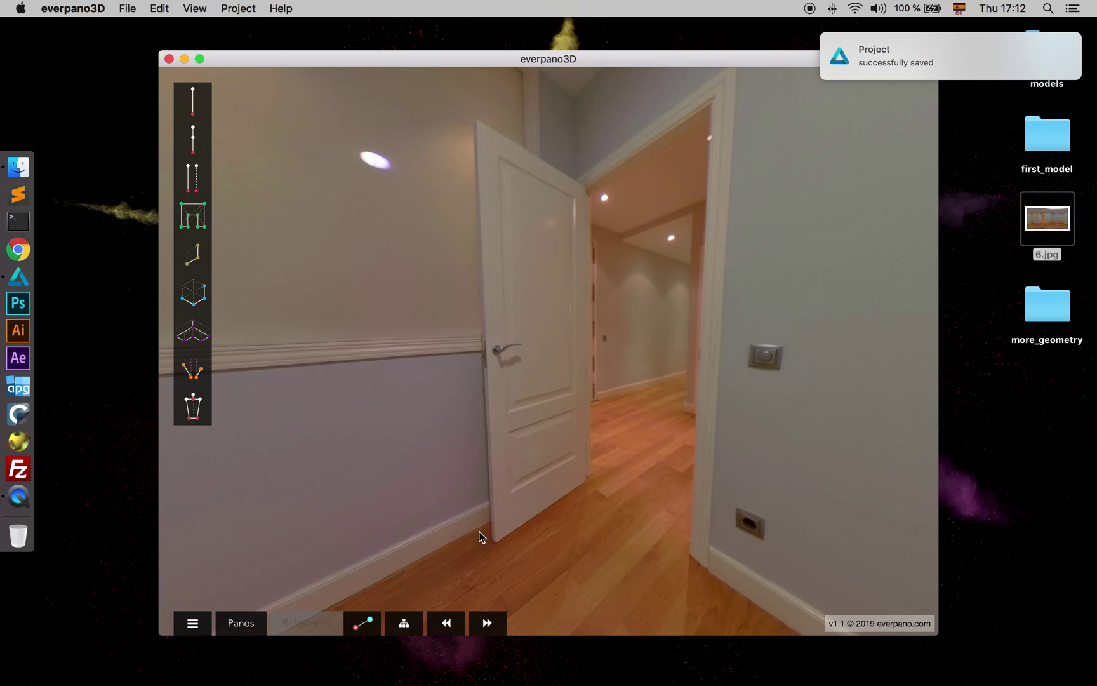
{"action": "scroll", "coordinate": [517, 529], "scroll_direction": "up", "scroll_amount": 3}
{"action": "left_click_drag", "start_coordinate": [517, 526], "coordinate": [477, 274]}
{"action": "left_click_drag", "start_coordinate": [375, 289], "coordinate": [449, 345]}
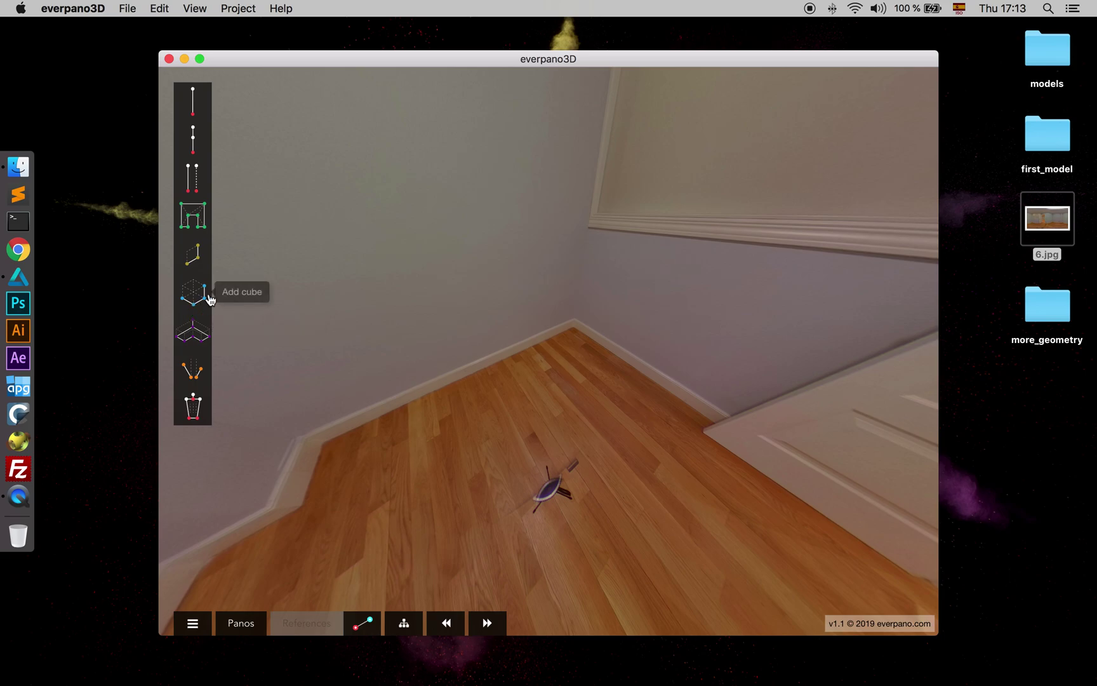
{"action": "left_click_drag", "start_coordinate": [213, 301], "coordinate": [502, 328]}
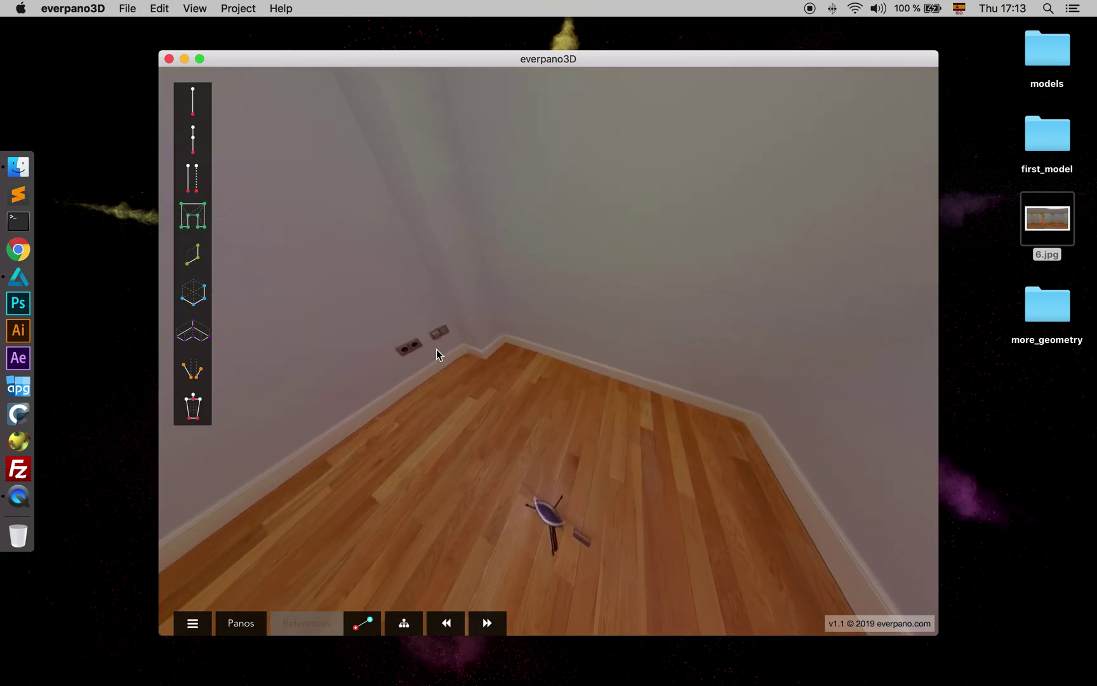
{"action": "left_click_drag", "start_coordinate": [436, 349], "coordinate": [619, 340]}
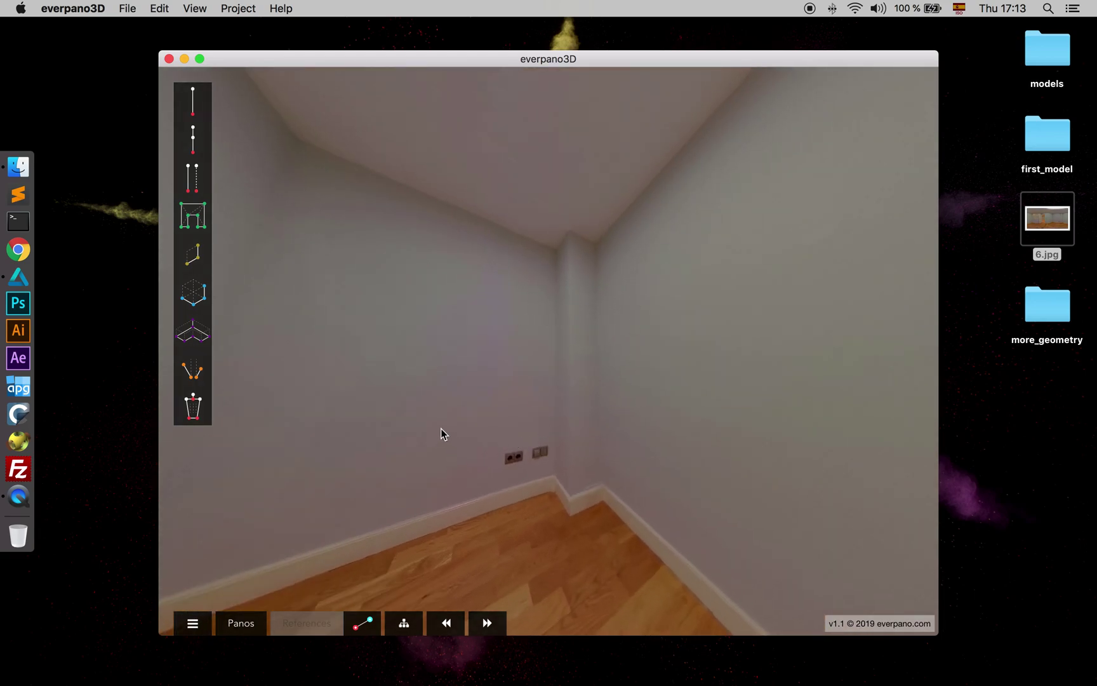
{"action": "left_click_drag", "start_coordinate": [401, 400], "coordinate": [438, 375]}
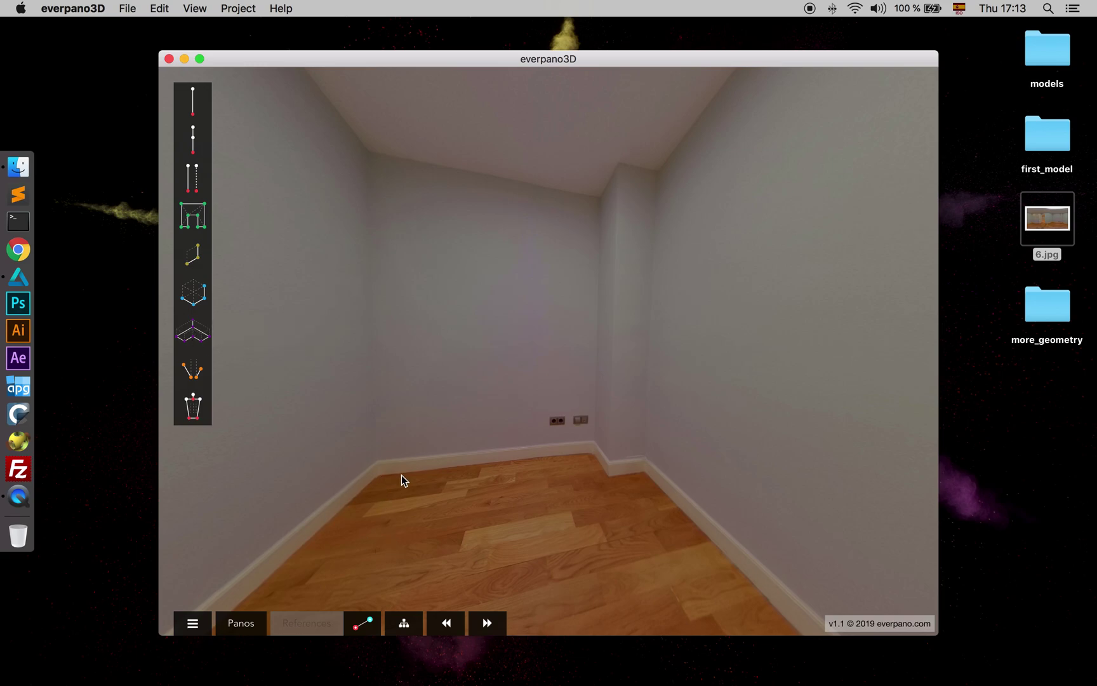
{"action": "left_click_drag", "start_coordinate": [740, 497], "coordinate": [527, 483]}
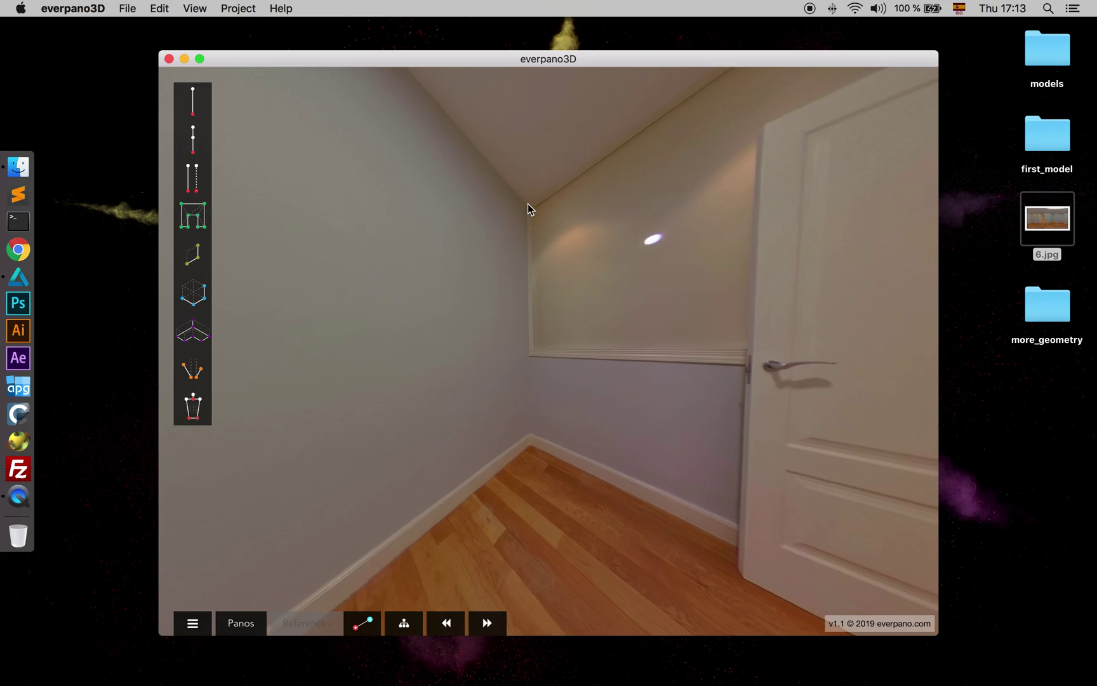
{"action": "left_click_drag", "start_coordinate": [528, 204], "coordinate": [529, 228]}
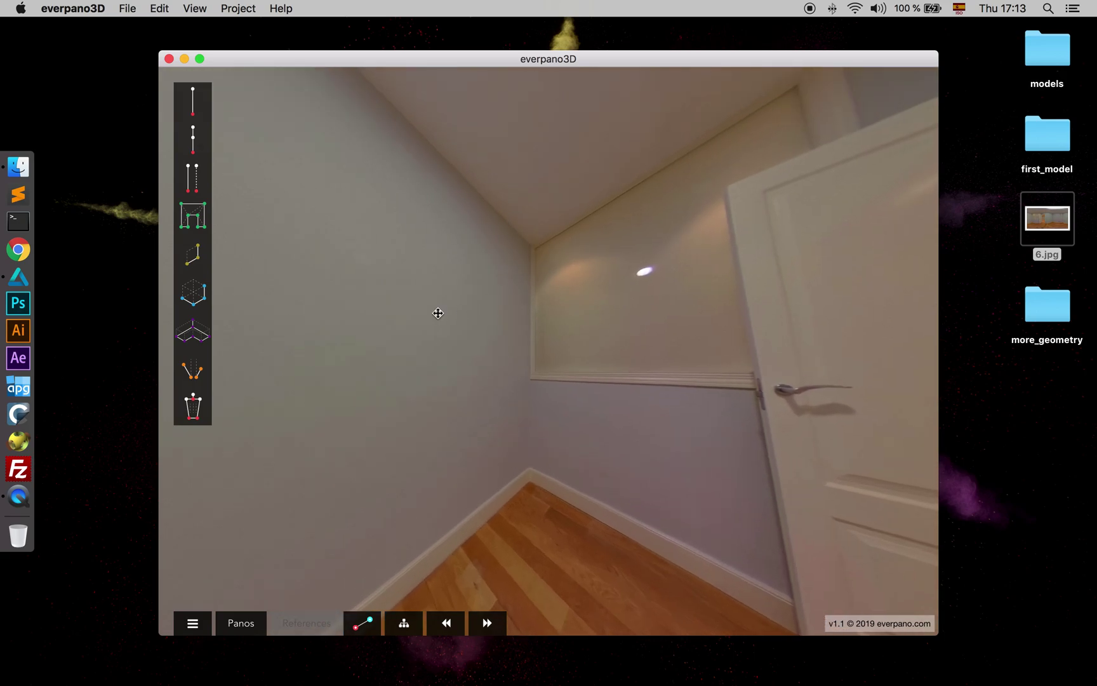
{"action": "left_click_drag", "start_coordinate": [438, 313], "coordinate": [404, 343]}
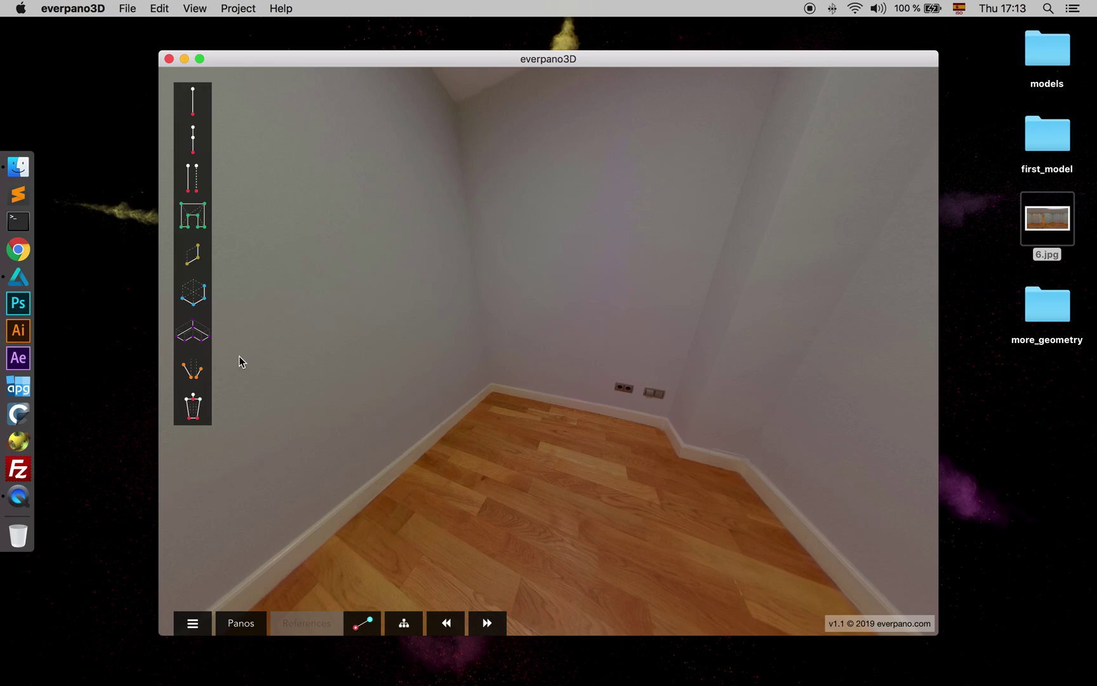
Start an extruded polygon on the floor, tracing from the socket wall's far corner around the pillar's base corners
{"action": "left_click", "coordinate": [192, 329]}
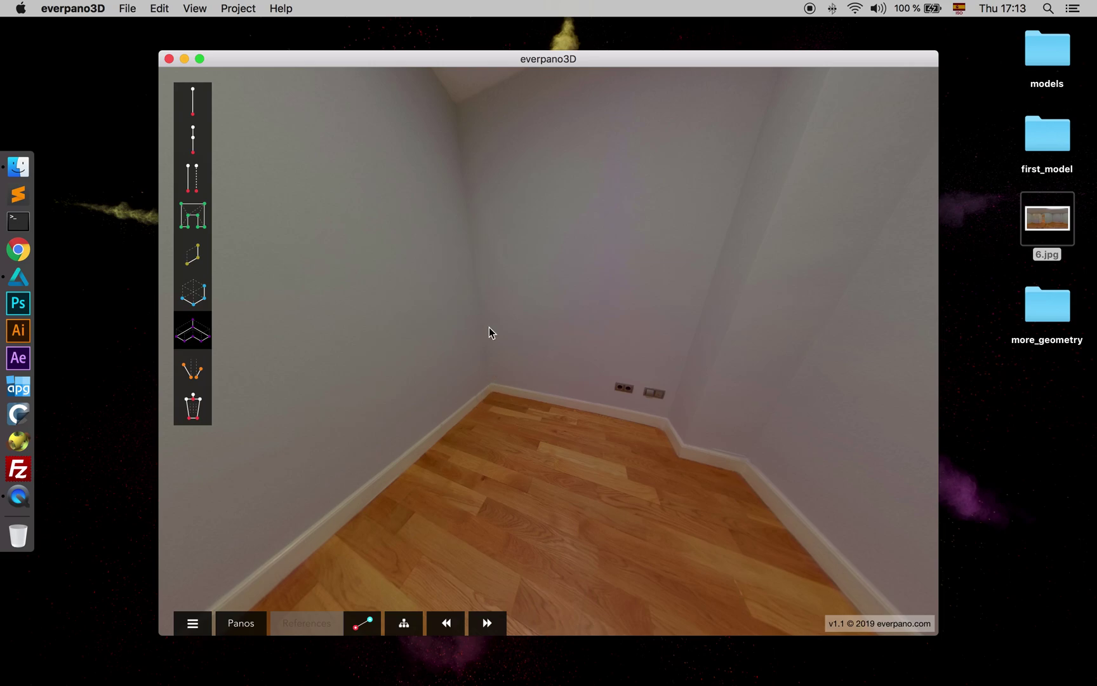
{"action": "left_click_drag", "start_coordinate": [489, 331], "coordinate": [485, 329]}
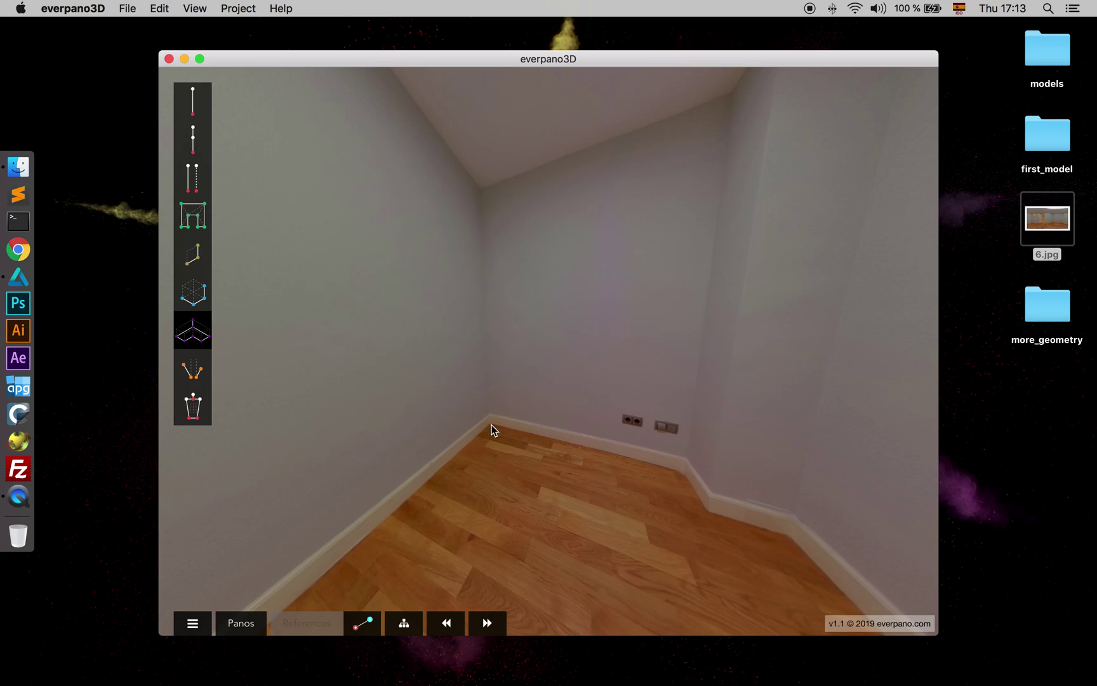
{"action": "left_click_drag", "start_coordinate": [493, 429], "coordinate": [440, 422]}
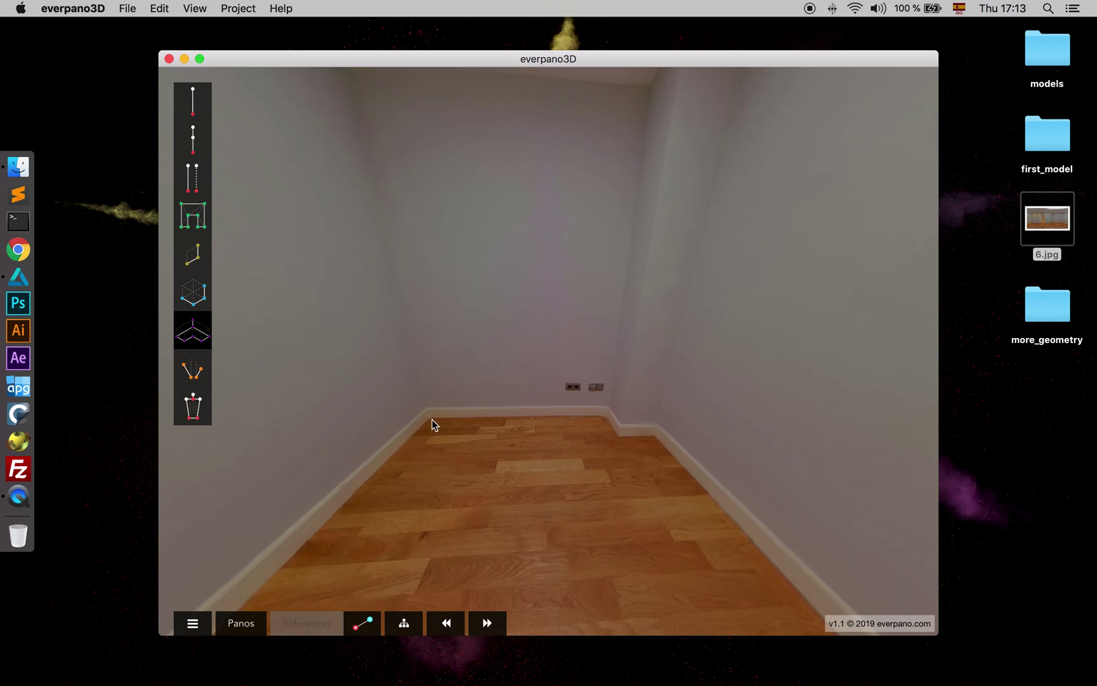
{"action": "left_click", "coordinate": [429, 419]}
{"action": "left_click", "coordinate": [606, 417]}
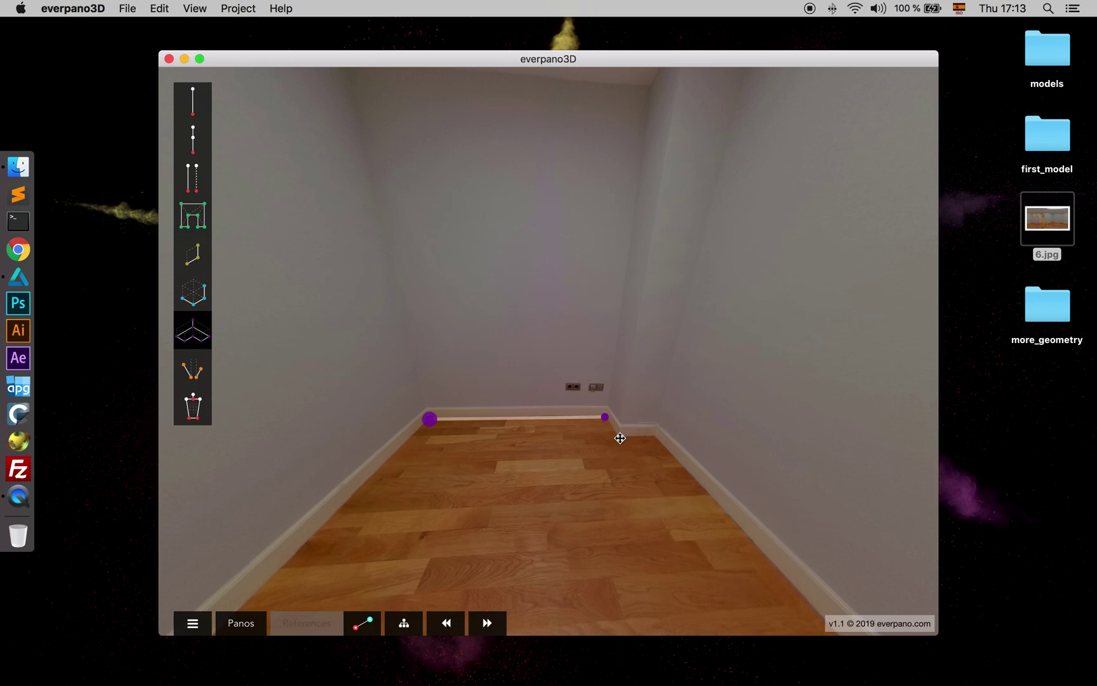
{"action": "left_click", "coordinate": [619, 436]}
{"action": "mouse_move", "coordinate": [657, 441]}
{"action": "left_mouse_down"}
{"action": "mouse_move", "coordinate": [624, 417]}
{"action": "mouse_move", "coordinate": [360, 368]}
{"action": "left_mouse_up"}
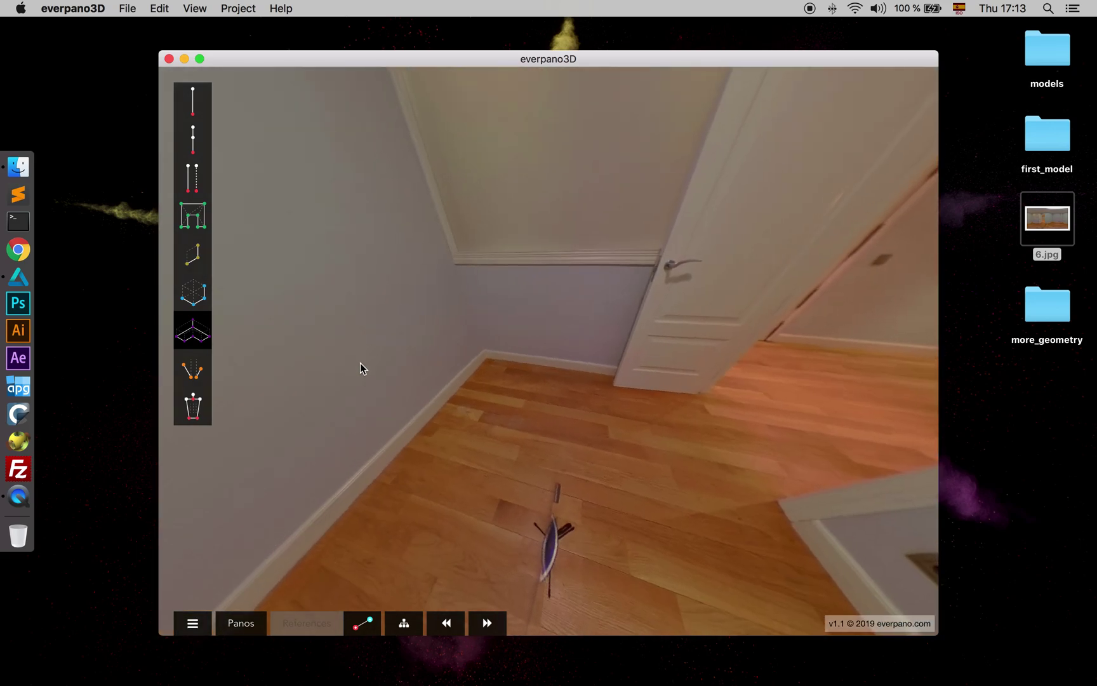
Add floor points at the corner beside the panelled wall and at the hidden corner behind the open door
{"action": "left_click", "coordinate": [488, 361]}
{"action": "left_click_drag", "start_coordinate": [686, 404], "coordinate": [627, 439]}
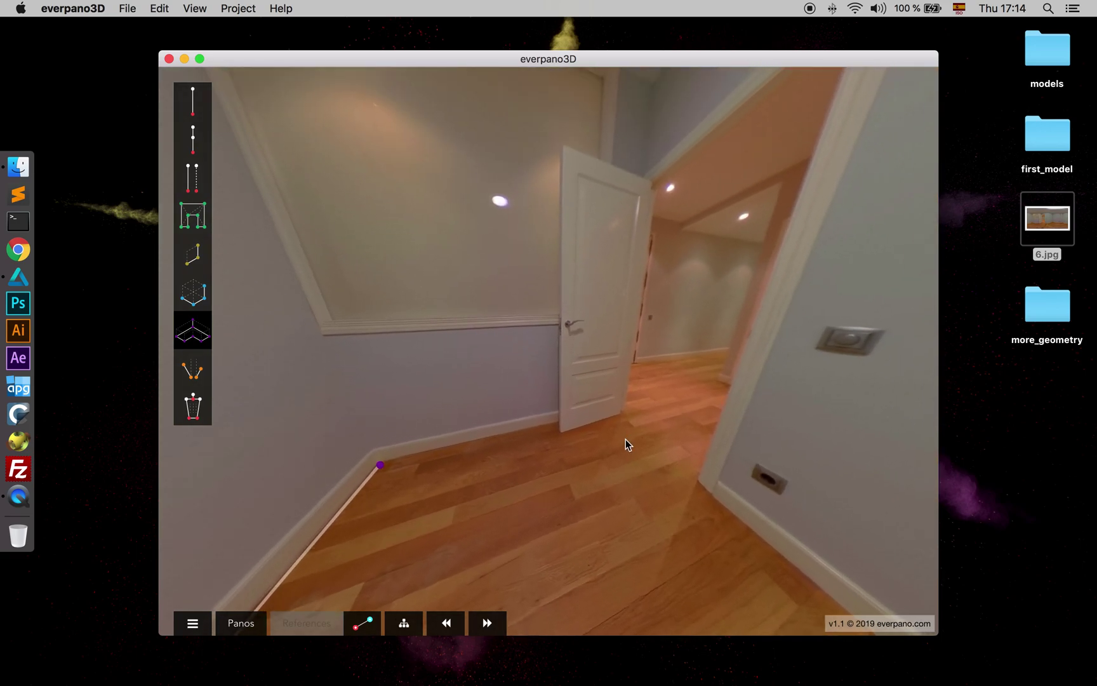
{"action": "scroll", "coordinate": [626, 423], "scroll_direction": "up", "scroll_amount": 3}
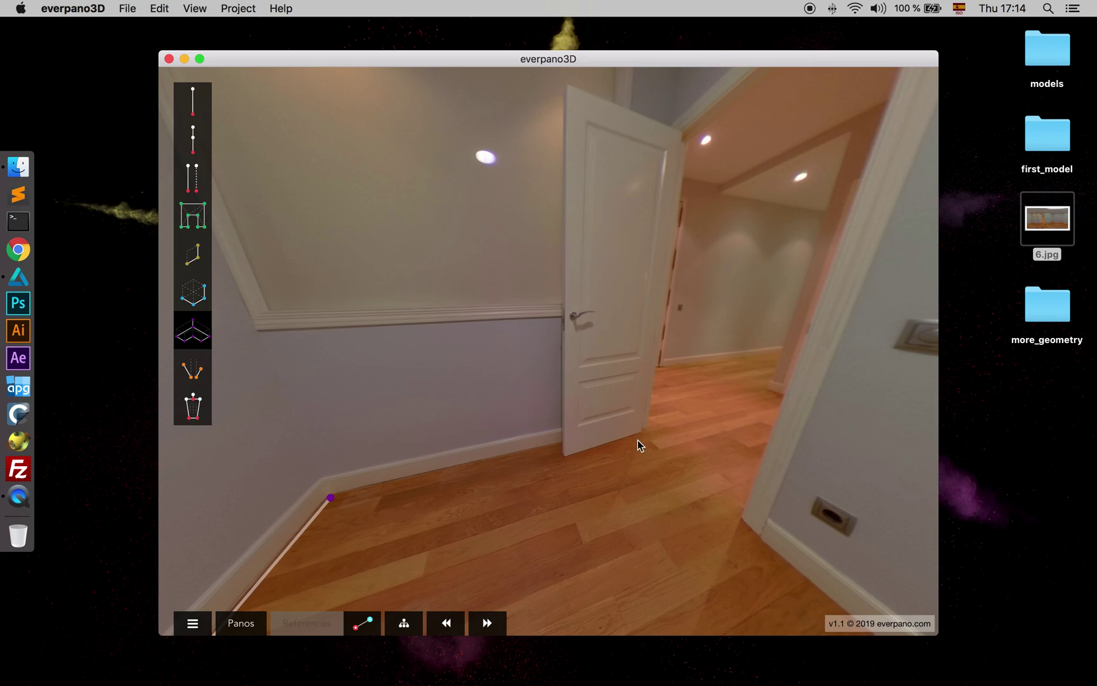
{"action": "left_click", "coordinate": [637, 441]}
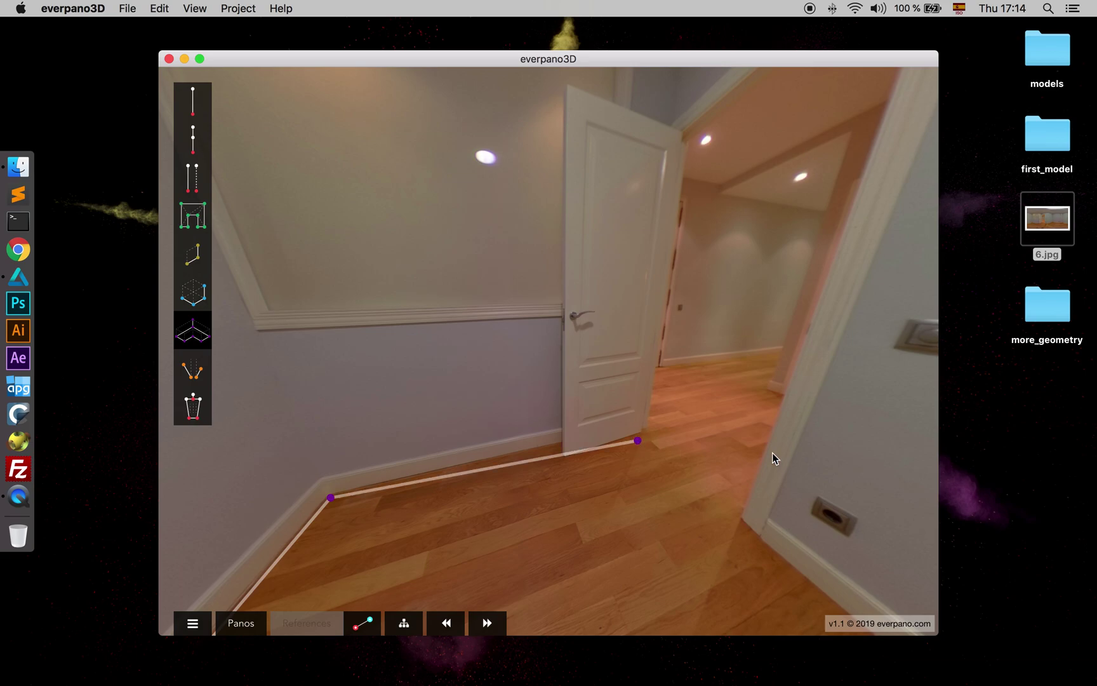
Close the floor polygon at its starting corner and set its extrusion height at the ceiling corner directly above
{"action": "left_click_drag", "start_coordinate": [774, 455], "coordinate": [490, 392]}
{"action": "left_click", "coordinate": [619, 358]}
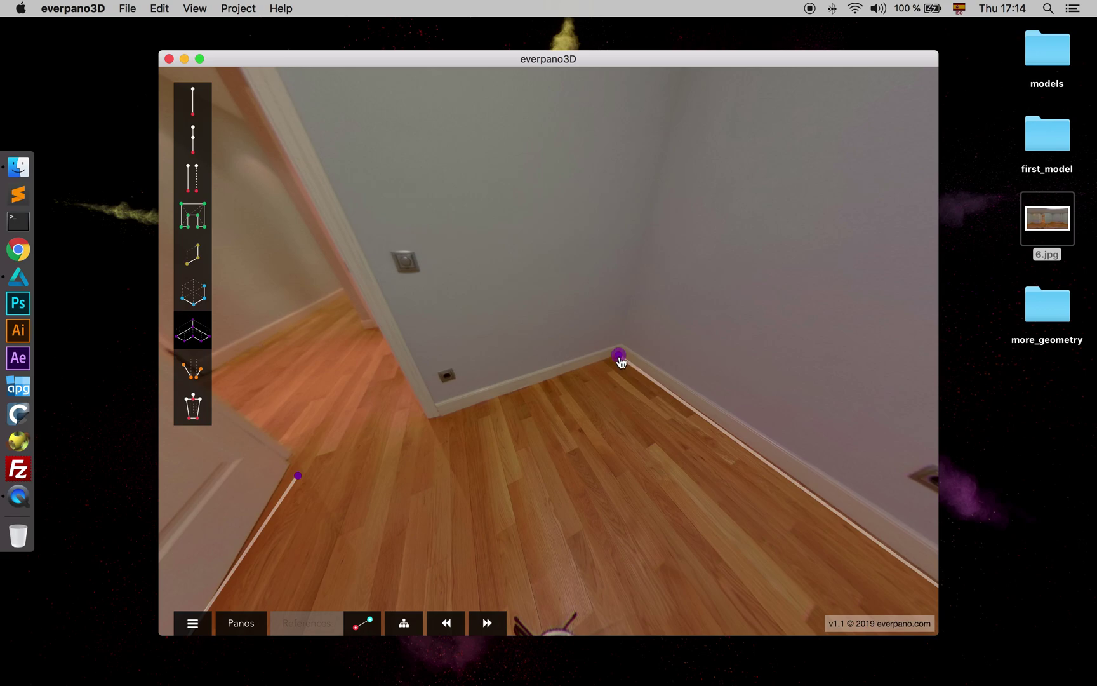
{"action": "left_click", "coordinate": [620, 357]}
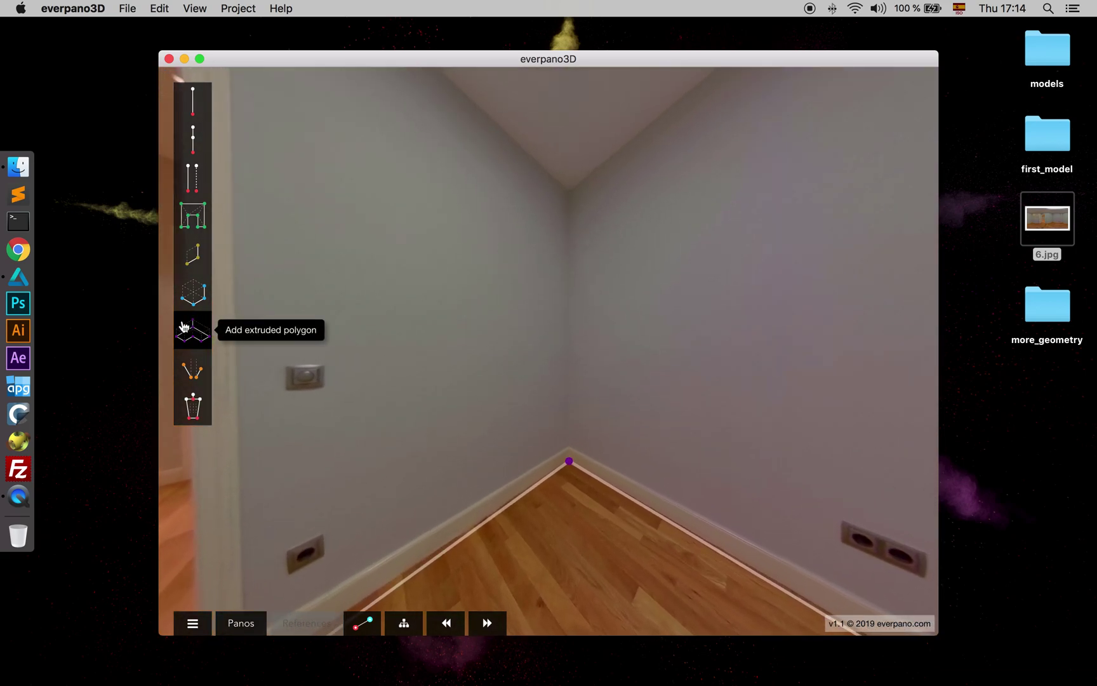
{"action": "left_click", "coordinate": [568, 192]}
Adjust the floor points behind the door and at the panelled wall's corner so the polygon edge follows the baseboard
{"action": "left_click_drag", "start_coordinate": [674, 269], "coordinate": [367, 238]}
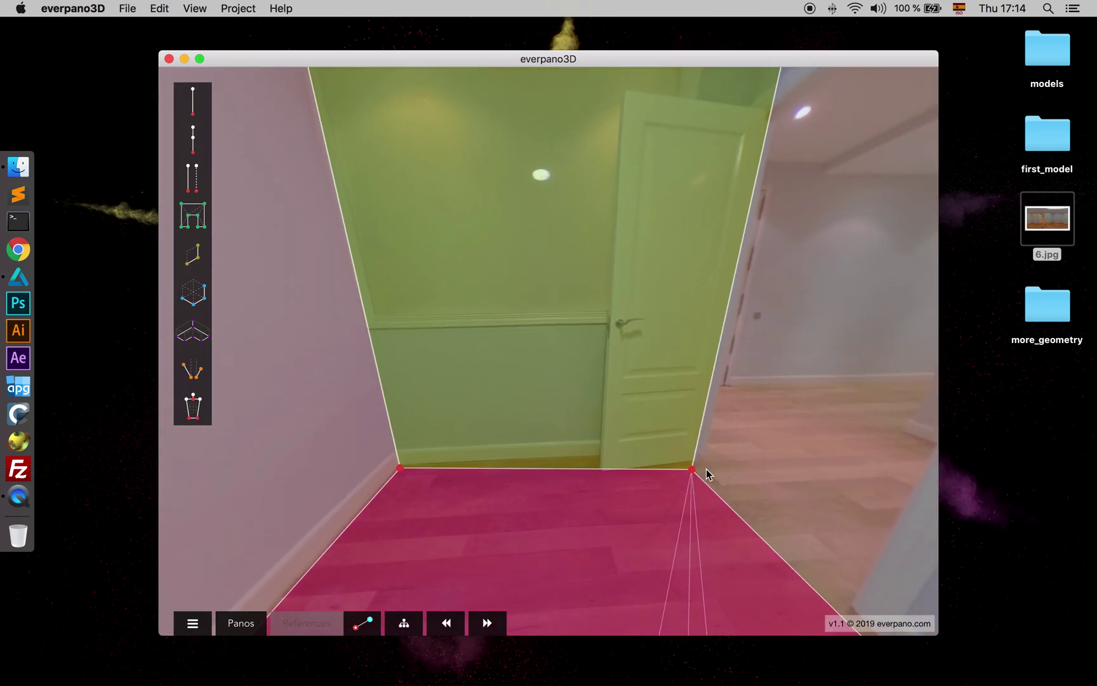
{"action": "left_click_drag", "start_coordinate": [748, 434], "coordinate": [664, 392]}
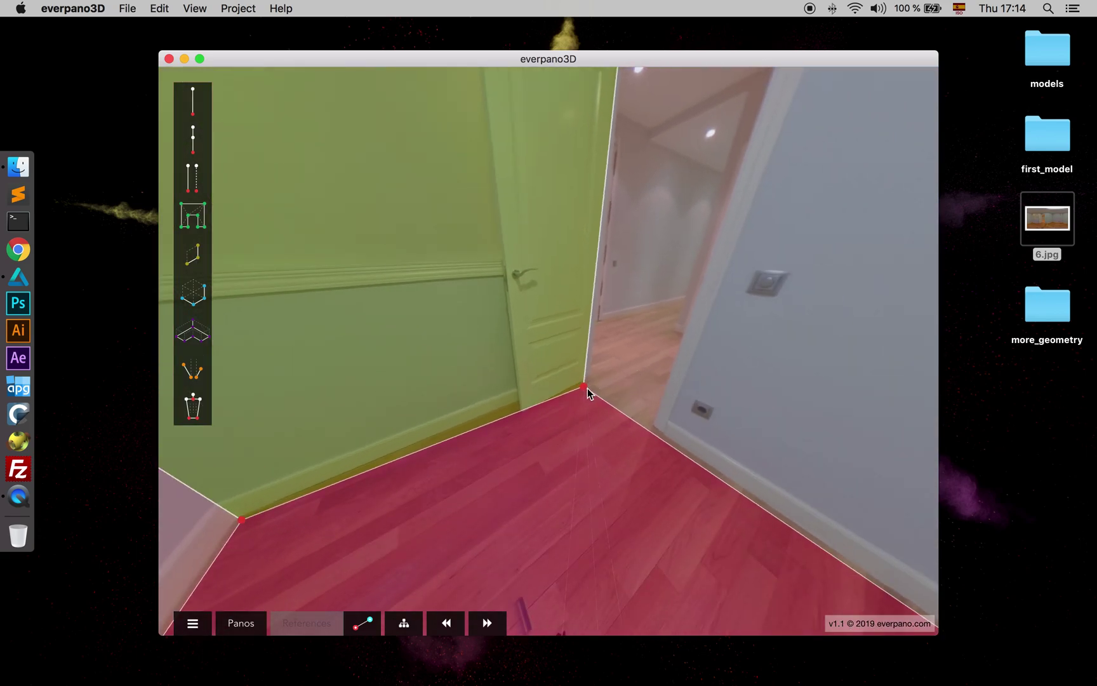
{"action": "left_click_drag", "start_coordinate": [621, 376], "coordinate": [581, 391]}
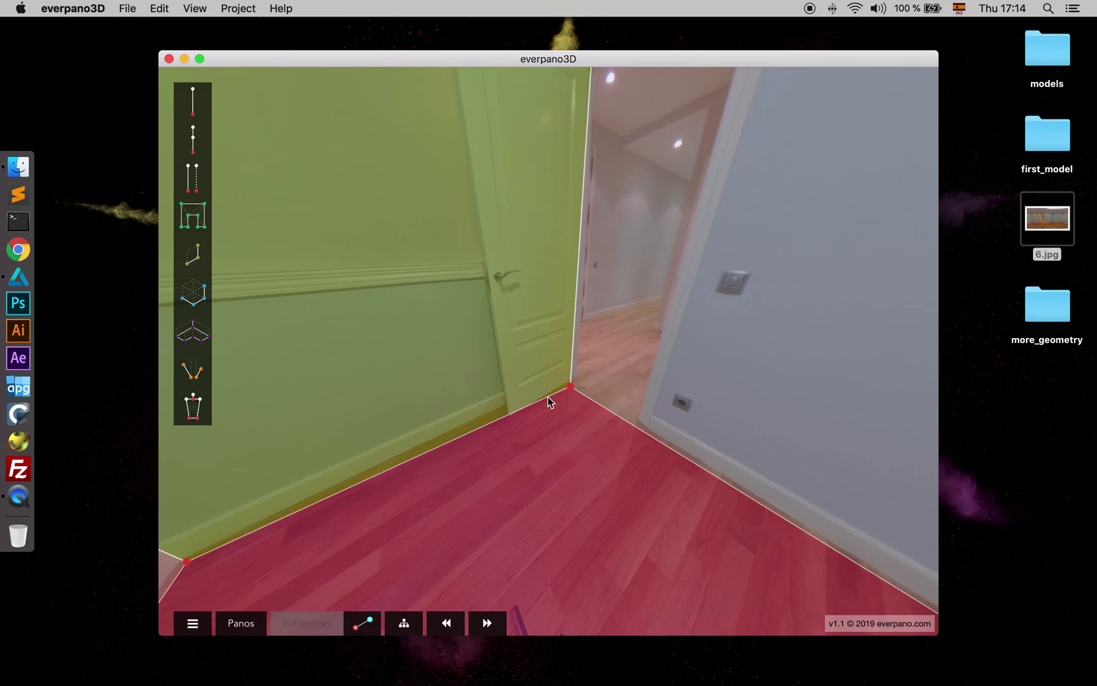
{"action": "left_click_drag", "start_coordinate": [425, 446], "coordinate": [485, 430]}
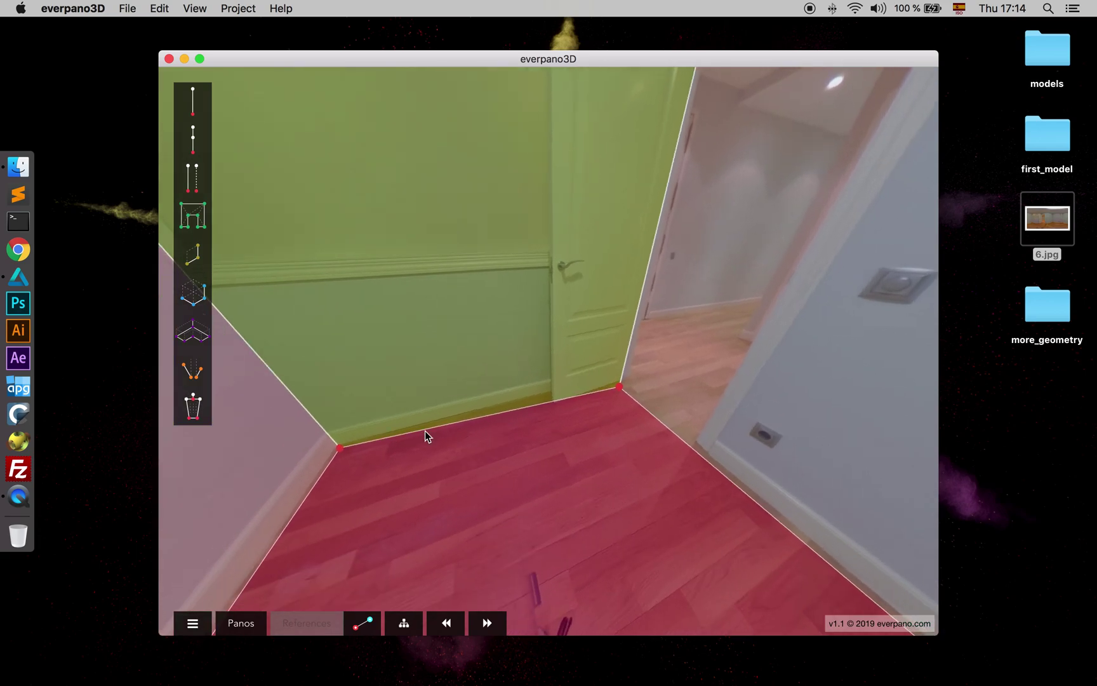
{"action": "left_click_drag", "start_coordinate": [646, 376], "coordinate": [614, 403]}
{"action": "left_click_drag", "start_coordinate": [649, 222], "coordinate": [615, 369]}
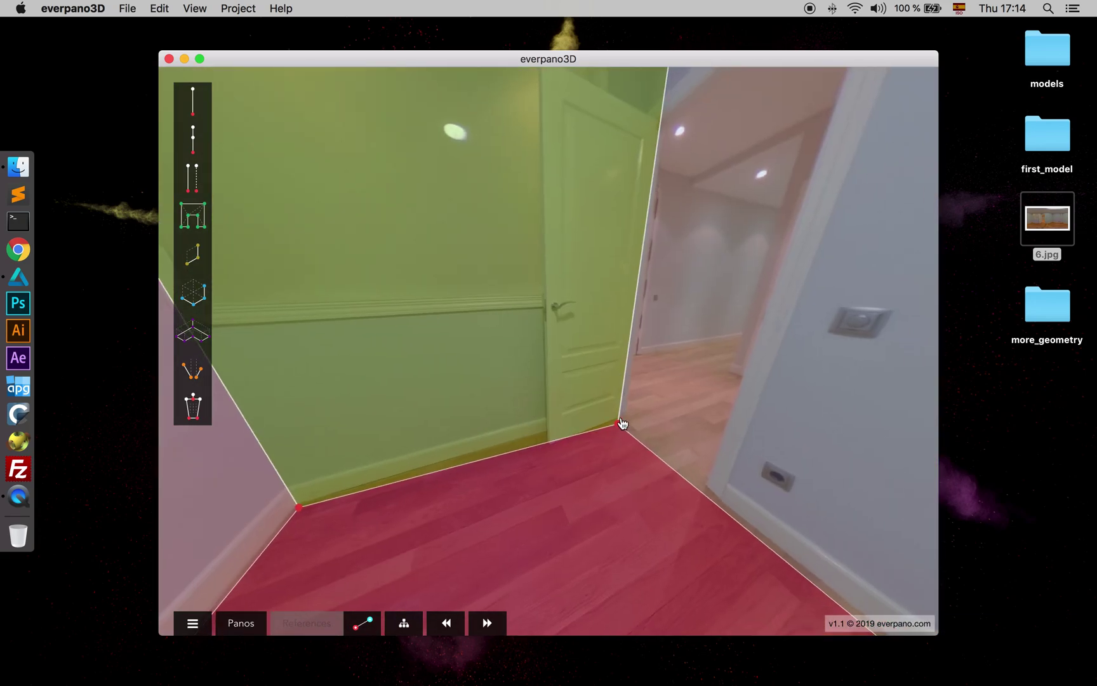
{"action": "left_click_drag", "start_coordinate": [622, 421], "coordinate": [611, 417]}
{"action": "left_click_drag", "start_coordinate": [303, 516], "coordinate": [299, 514]}
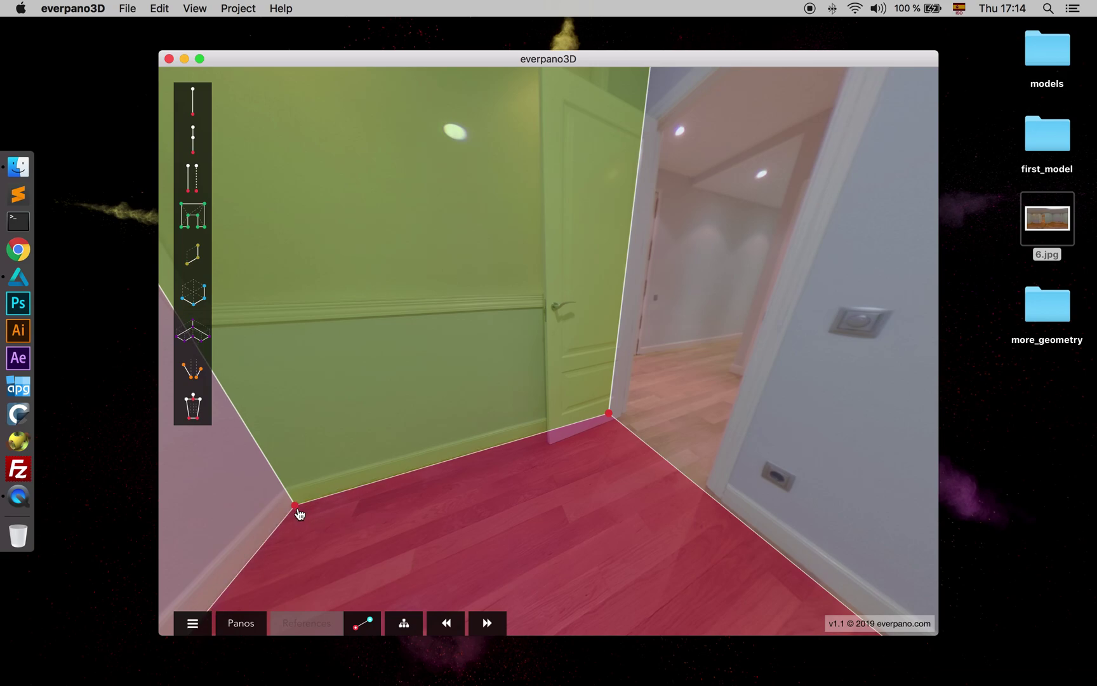
Inspect the extruded room's floor, ceiling and pillar corners against the panorama all around the room
{"action": "left_click_drag", "start_coordinate": [704, 394], "coordinate": [431, 336]}
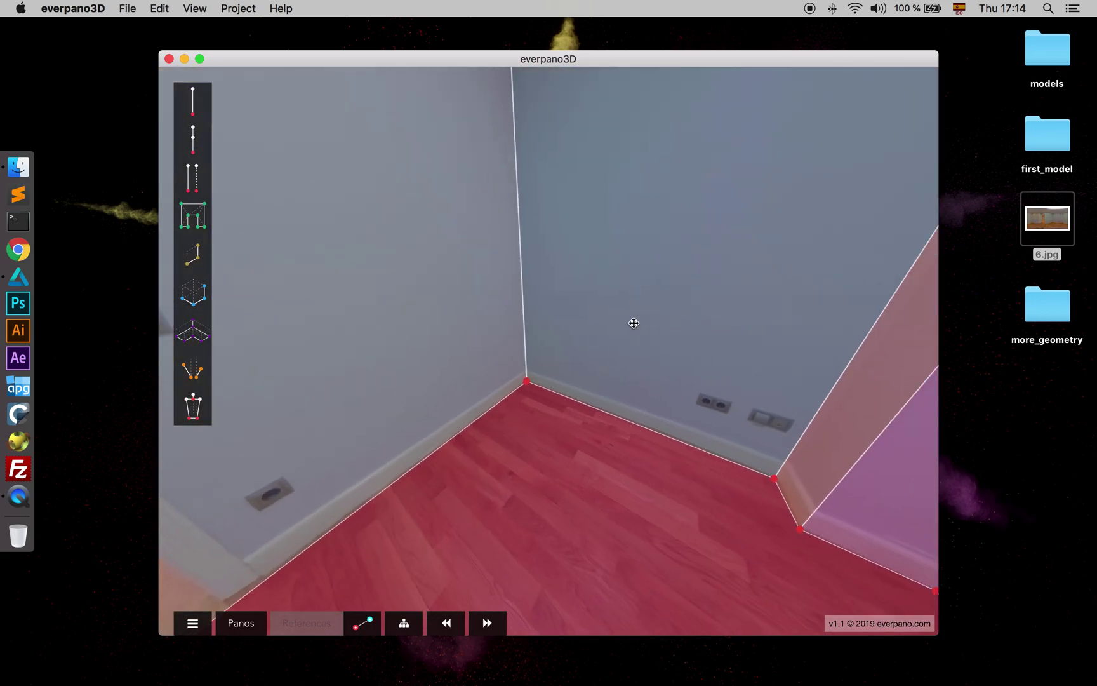
{"action": "left_click_drag", "start_coordinate": [679, 321], "coordinate": [573, 320]}
{"action": "left_click_drag", "start_coordinate": [646, 356], "coordinate": [740, 448]}
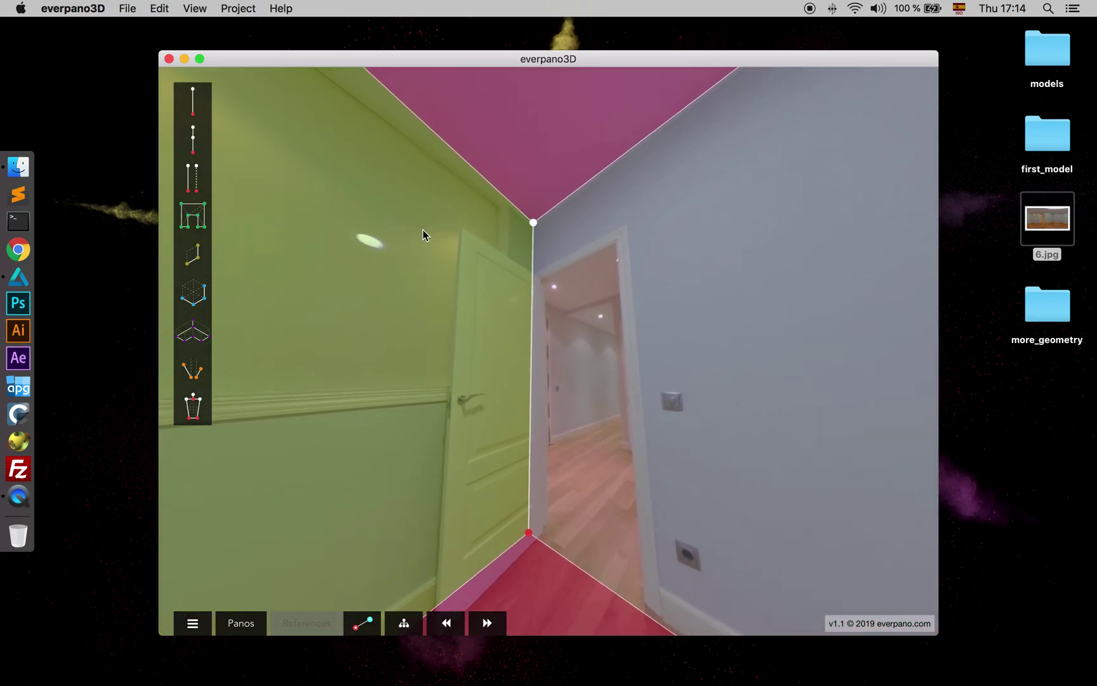
{"action": "left_click_drag", "start_coordinate": [424, 235], "coordinate": [636, 261]}
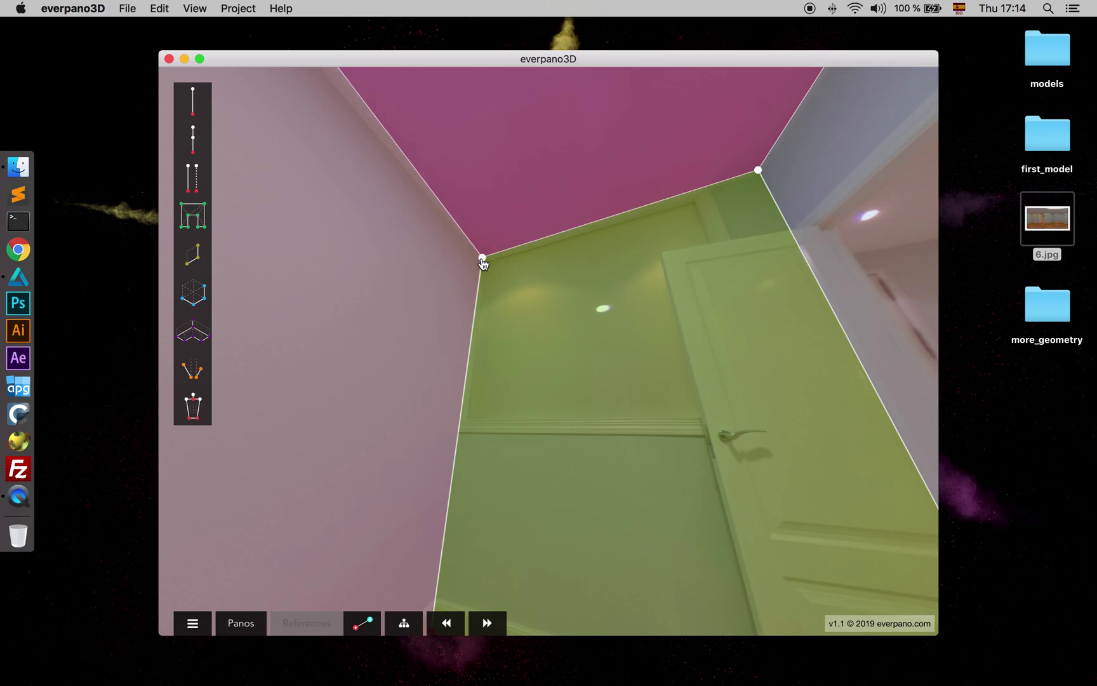
{"action": "left_click_drag", "start_coordinate": [456, 259], "coordinate": [683, 277]}
{"action": "left_click_drag", "start_coordinate": [526, 242], "coordinate": [521, 250]}
{"action": "left_click_drag", "start_coordinate": [493, 212], "coordinate": [614, 244]}
{"action": "left_click_drag", "start_coordinate": [592, 296], "coordinate": [499, 248]}
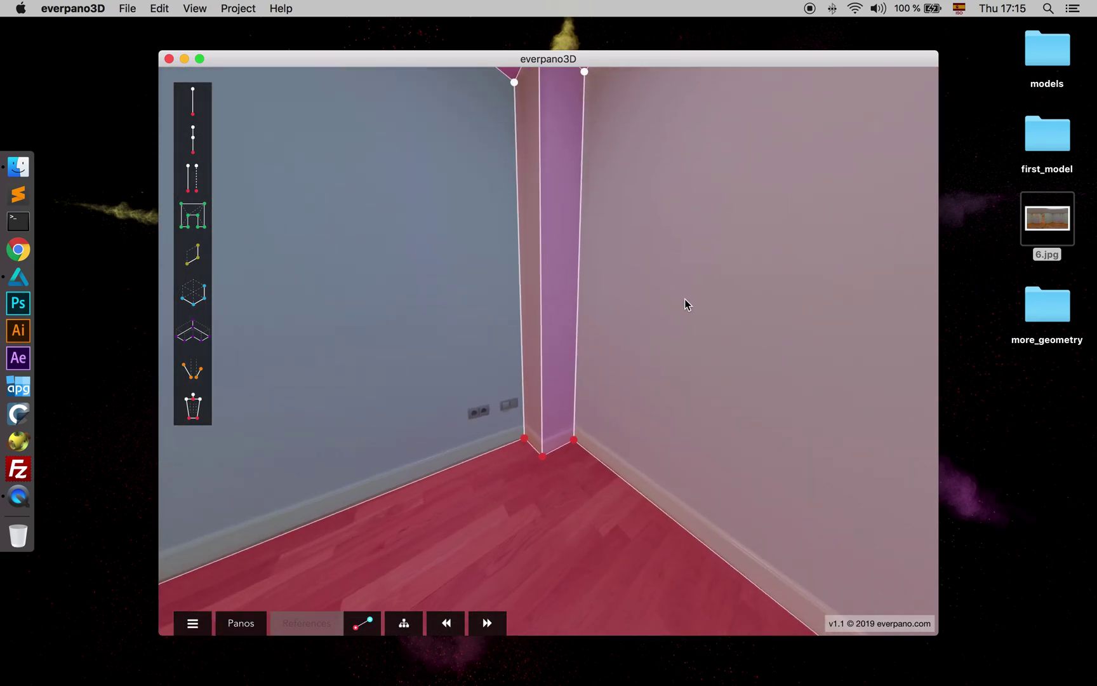
{"action": "left_click_drag", "start_coordinate": [686, 304], "coordinate": [245, 330]}
{"action": "left_click_drag", "start_coordinate": [448, 316], "coordinate": [245, 313]}
{"action": "left_click_drag", "start_coordinate": [635, 307], "coordinate": [794, 318]}
{"action": "left_click_drag", "start_coordinate": [472, 345], "coordinate": [672, 355]}
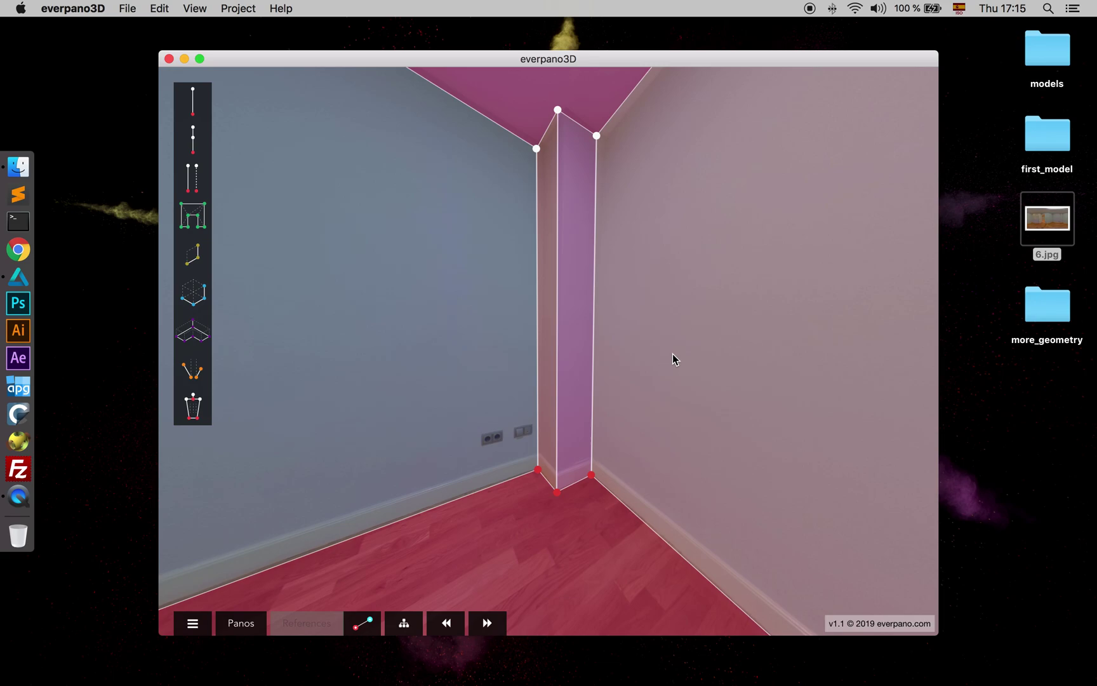
Remove the wall polygon that covers the open doorway
{"action": "left_click_drag", "start_coordinate": [445, 358], "coordinate": [356, 237]}
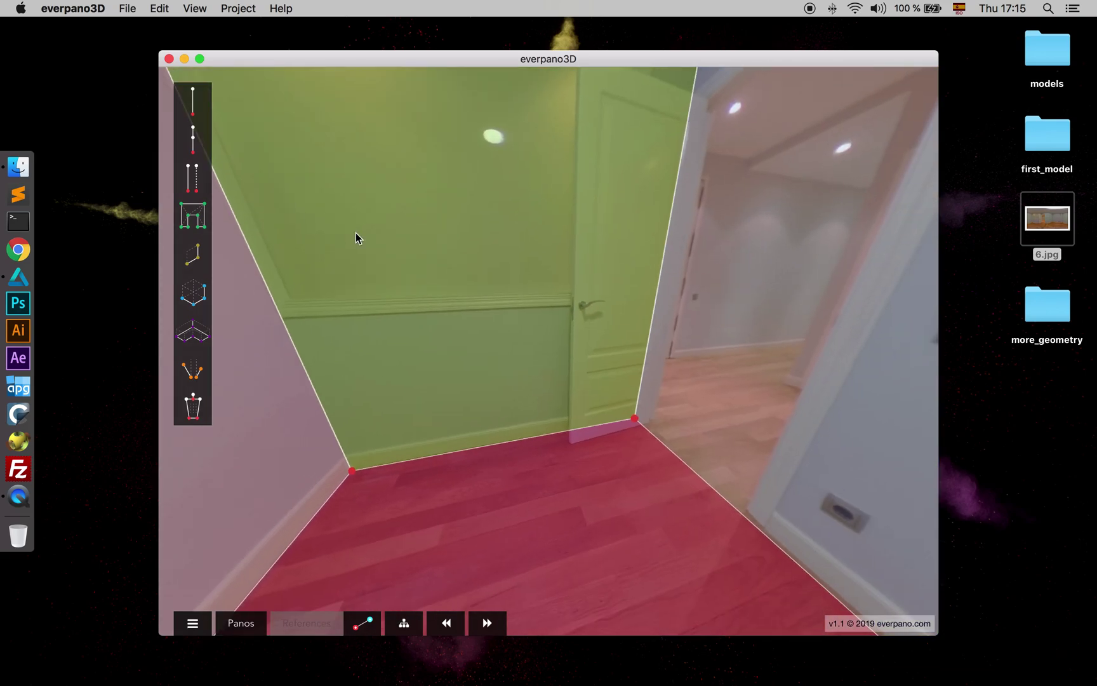
{"action": "left_click_drag", "start_coordinate": [583, 233], "coordinate": [474, 269]}
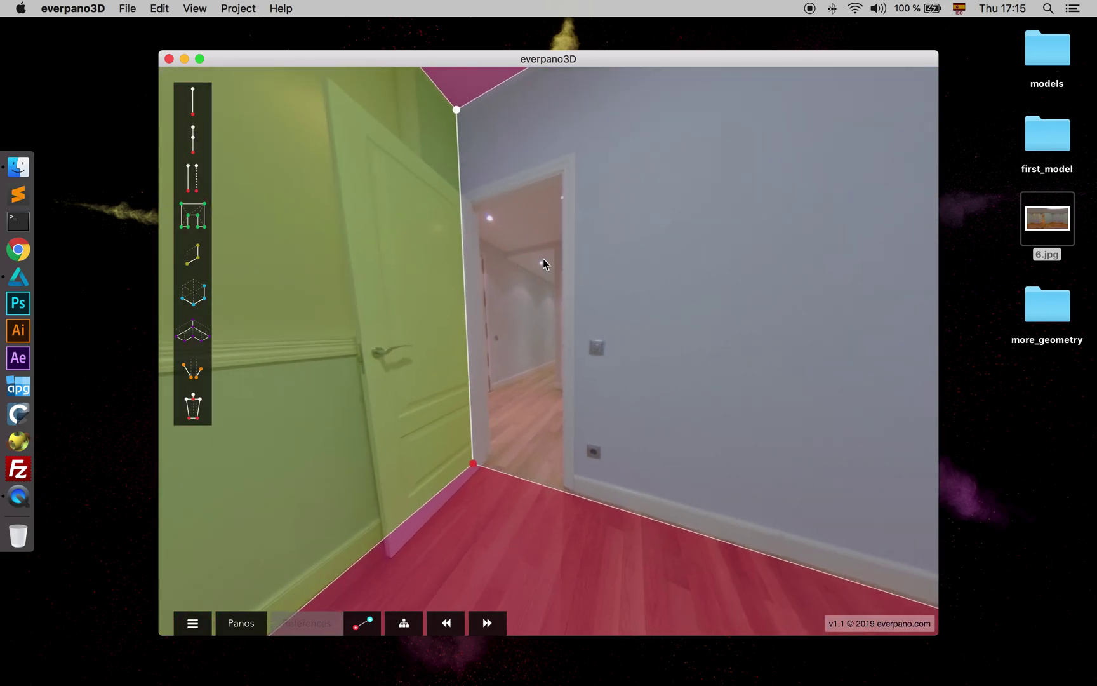
{"action": "mouse_move", "coordinate": [643, 252]}
{"action": "left_mouse_down"}
{"action": "mouse_move", "coordinate": [576, 249]}
{"action": "mouse_move", "coordinate": [633, 249]}
{"action": "left_mouse_up"}
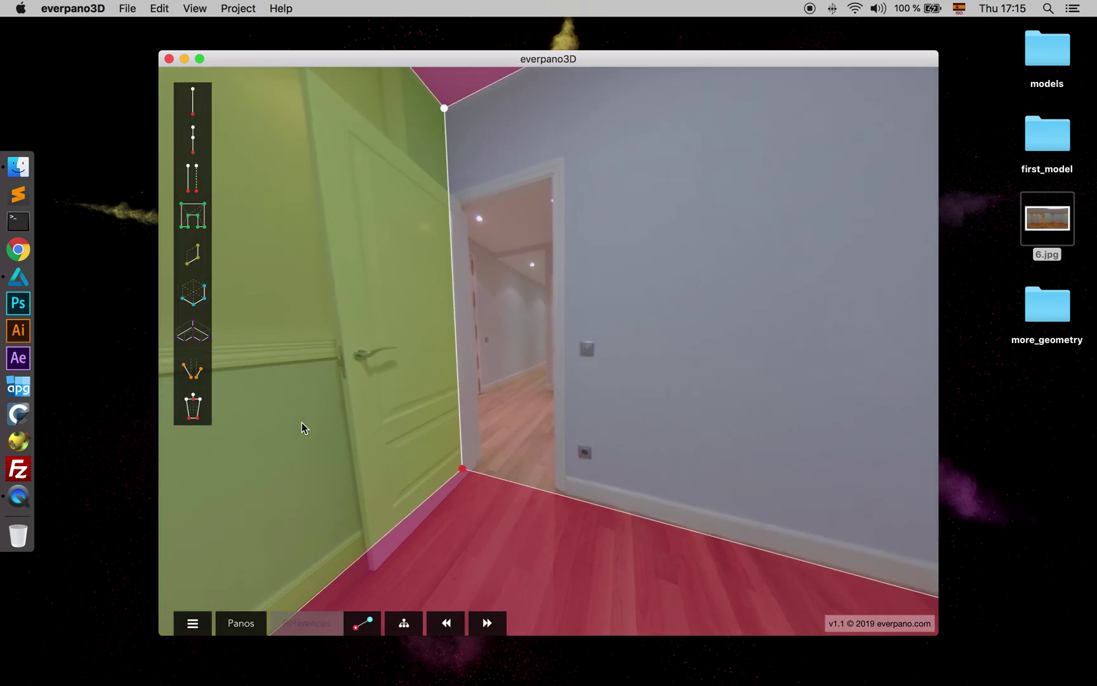
{"action": "left_click", "coordinate": [194, 410]}
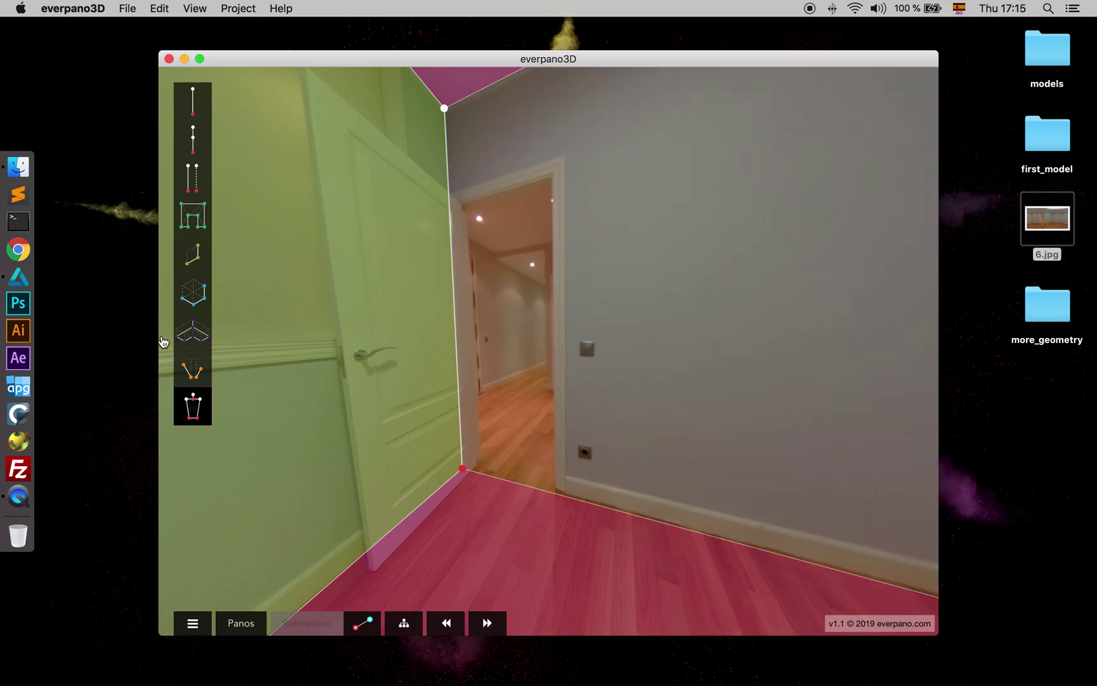
Add a vertical line from the floor to the door frame's top along the doorway jamb farther from the open door
{"action": "left_click", "coordinate": [193, 105]}
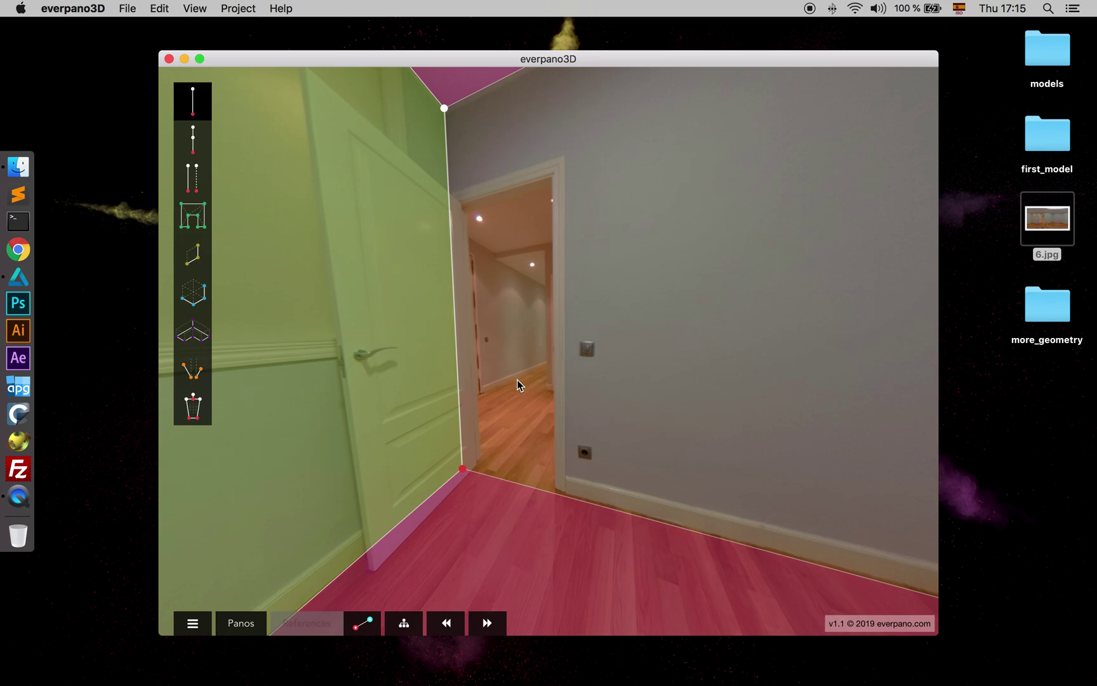
{"action": "left_click", "coordinate": [556, 492]}
{"action": "left_click_drag", "start_coordinate": [556, 416], "coordinate": [565, 171]}
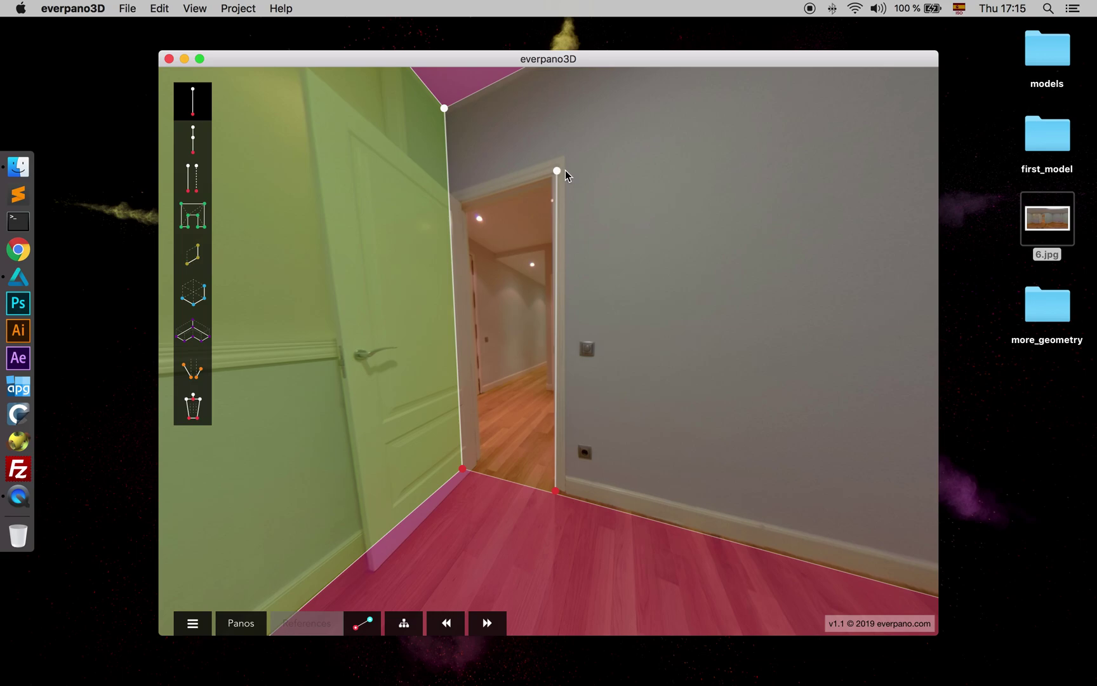
Duplicate the doorway's vertical line onto the opposite jamb beside the open door
{"action": "left_click", "coordinate": [193, 177]}
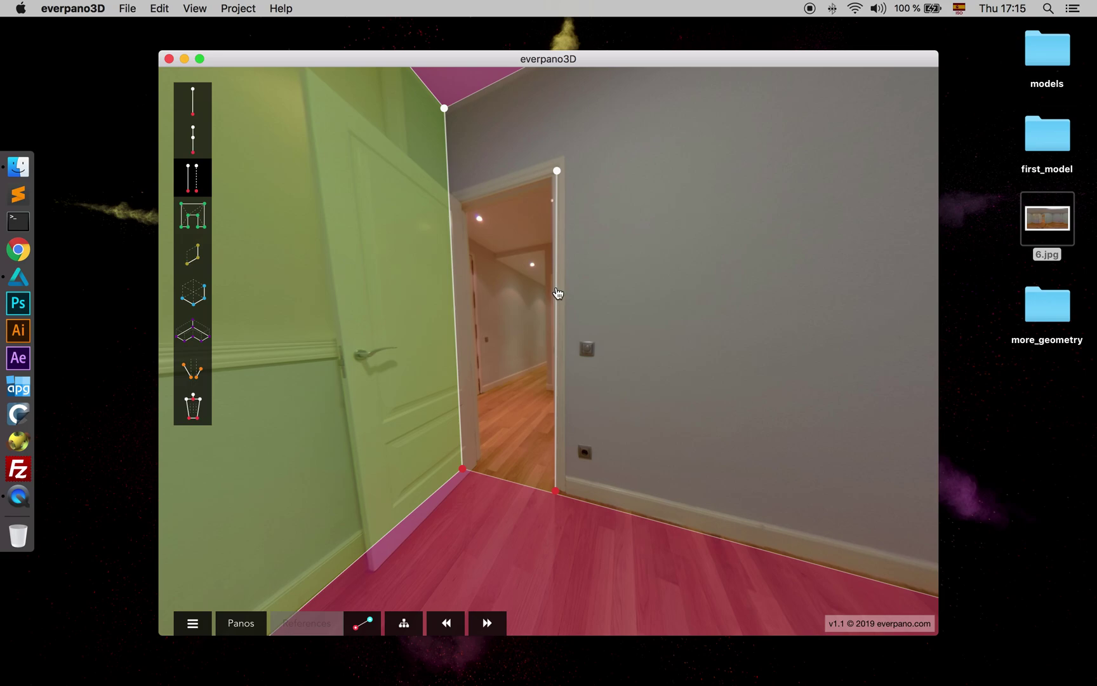
{"action": "left_click", "coordinate": [559, 307]}
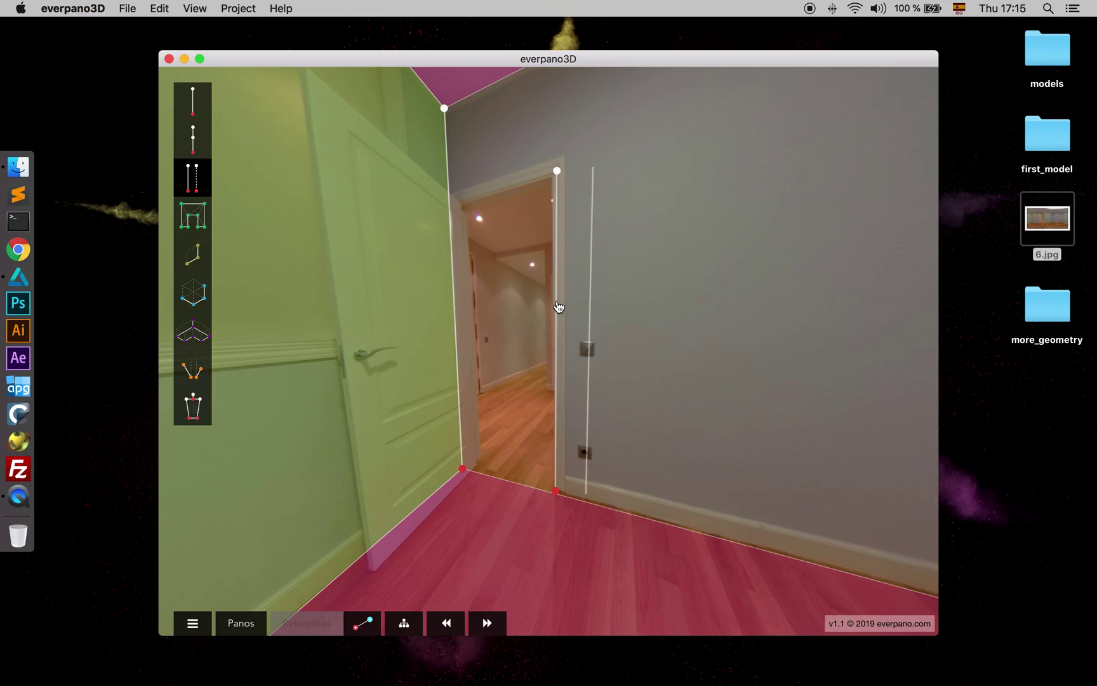
{"action": "left_click_drag", "start_coordinate": [655, 345], "coordinate": [655, 318]}
{"action": "left_click_drag", "start_coordinate": [581, 458], "coordinate": [475, 441]}
{"action": "left_click_drag", "start_coordinate": [518, 373], "coordinate": [519, 384]}
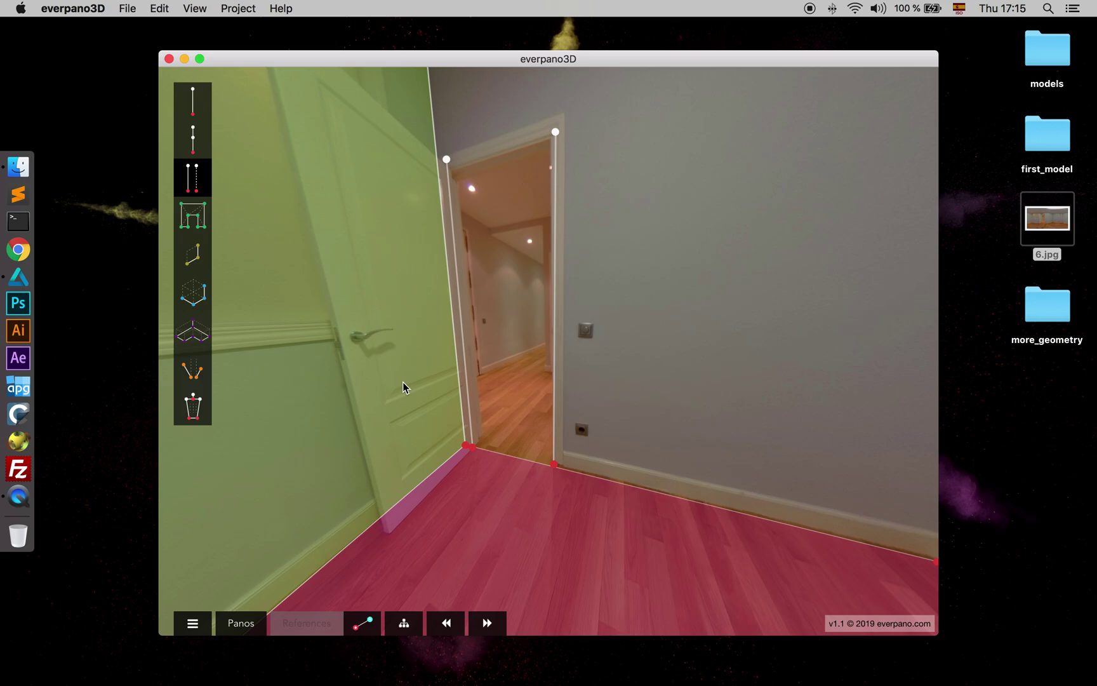
Add a wall polygon through the room corners and both doorway jamb lines, leaving the doorway open
{"action": "left_click", "coordinate": [192, 216]}
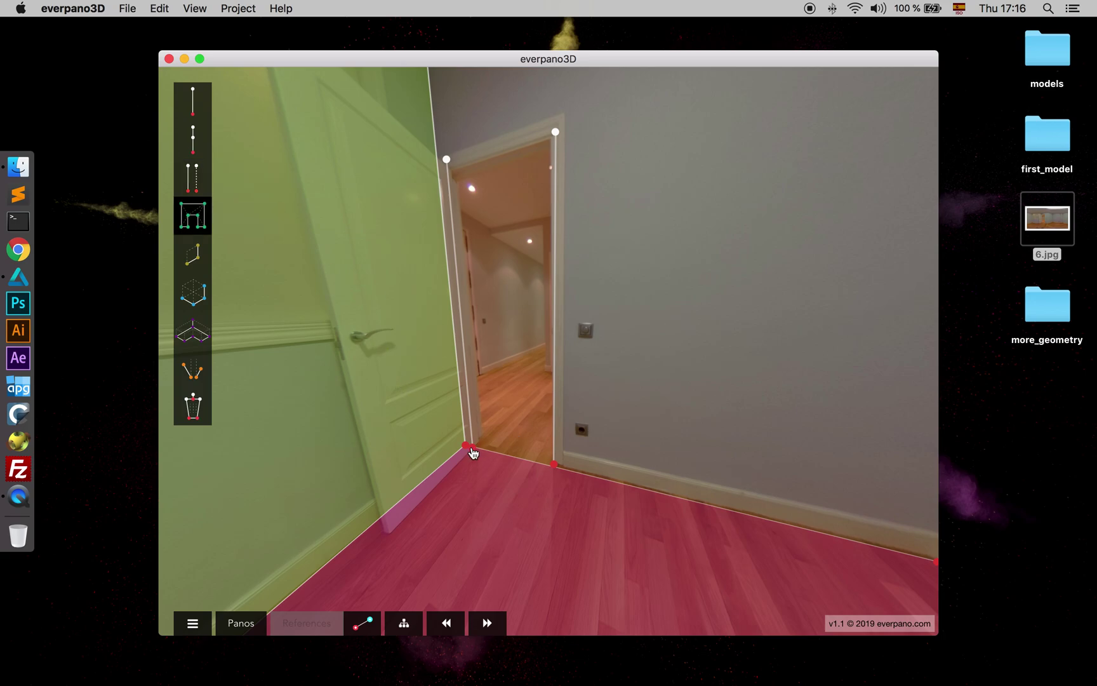
{"action": "left_click_drag", "start_coordinate": [475, 337], "coordinate": [470, 450]}
{"action": "left_click", "coordinate": [474, 240]}
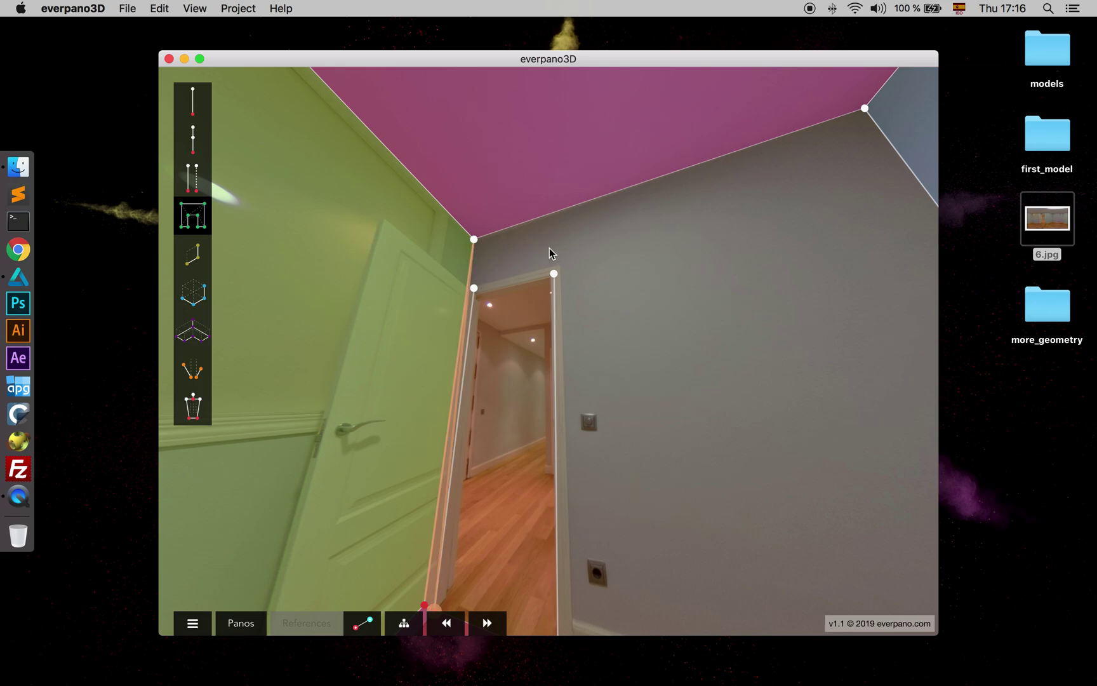
{"action": "left_click_drag", "start_coordinate": [806, 197], "coordinate": [668, 232]}
{"action": "left_click", "coordinate": [668, 224]}
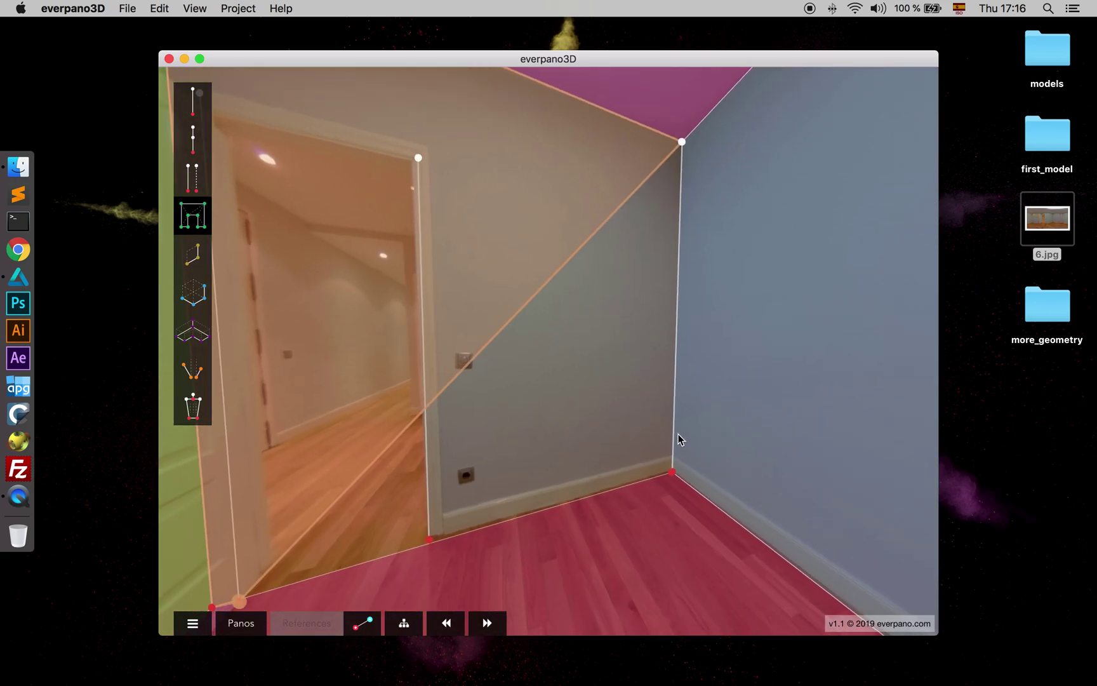
{"action": "left_click", "coordinate": [677, 474]}
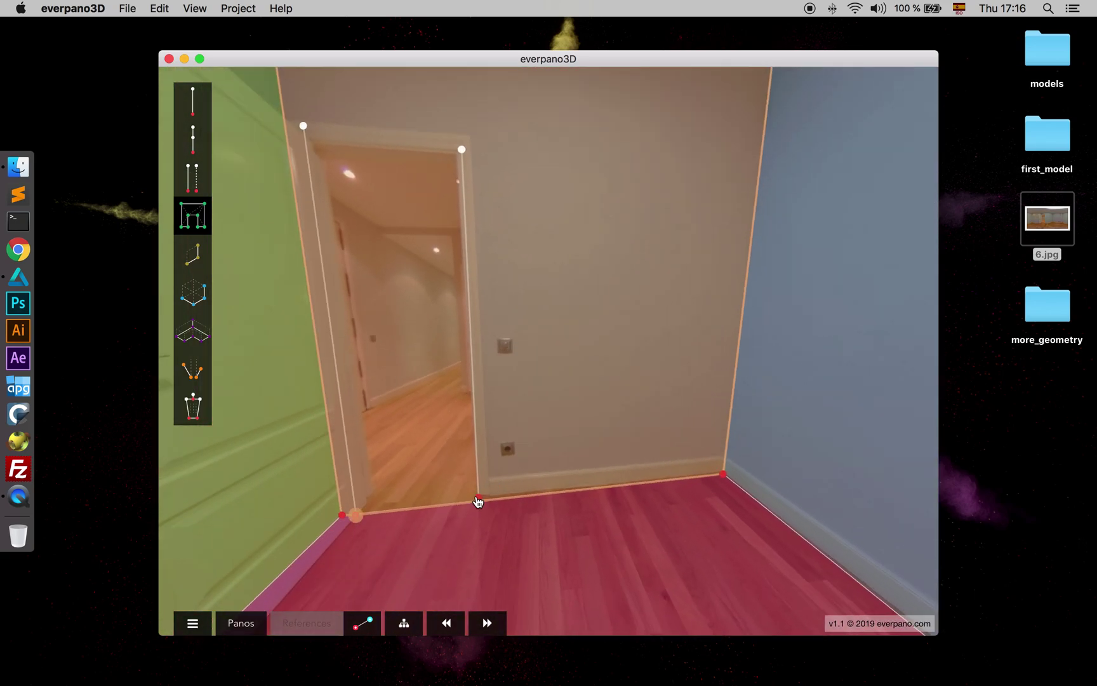
{"action": "left_click", "coordinate": [460, 151]}
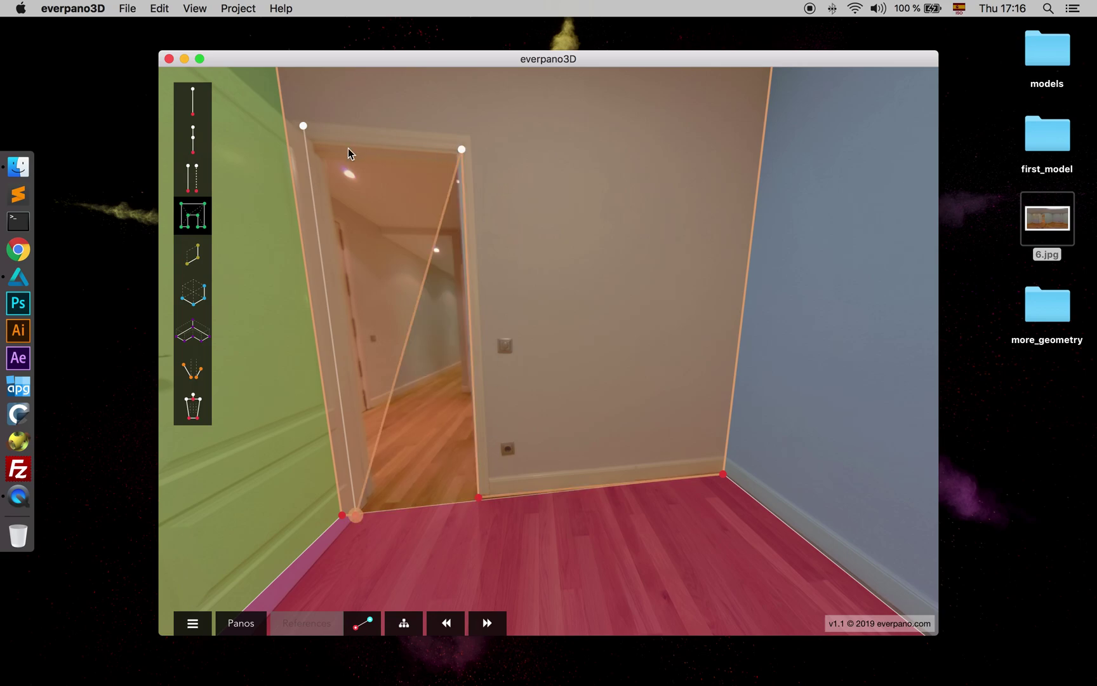
{"action": "left_click", "coordinate": [356, 516]}
{"action": "left_click_drag", "start_coordinate": [433, 445], "coordinate": [406, 408]}
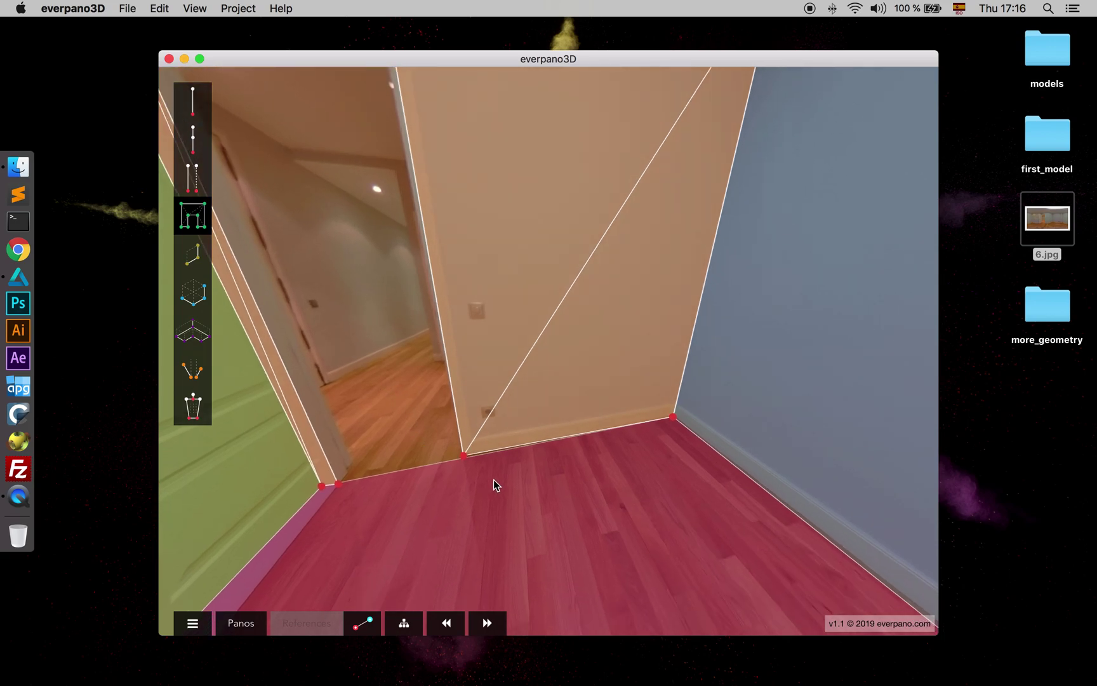
Adjust the floor point of the jamb farther from the open door so it meets the wall's floor edge
{"action": "scroll", "coordinate": [494, 479], "scroll_direction": "up", "scroll_amount": 5}
{"action": "scroll", "coordinate": [470, 428], "scroll_direction": "up", "scroll_amount": 3}
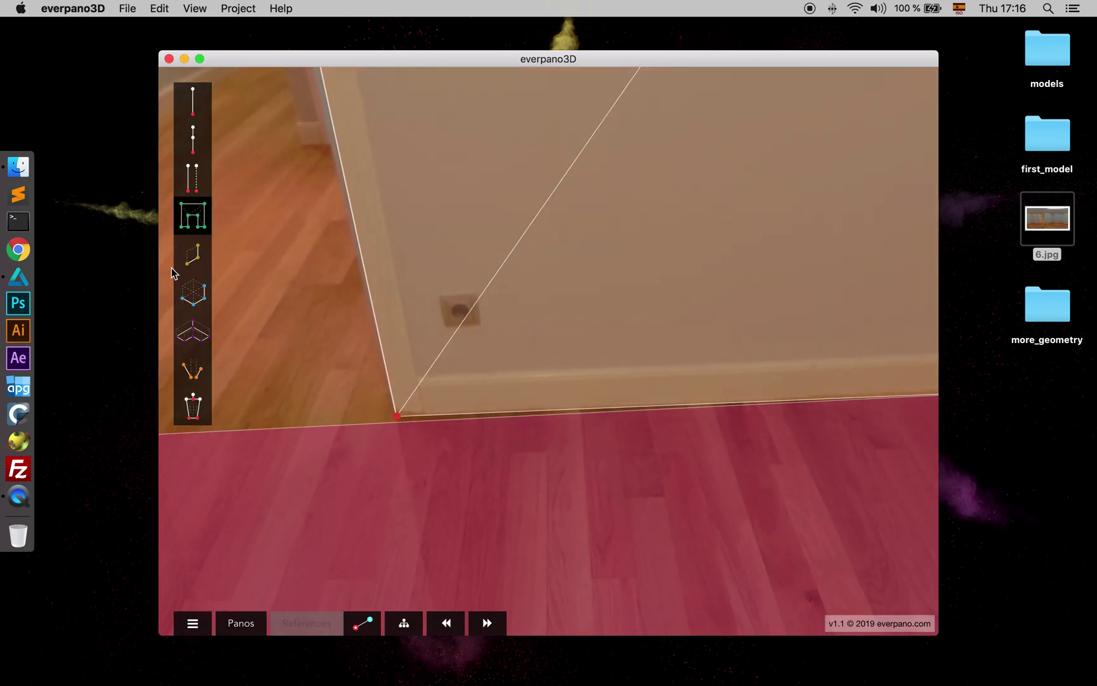
{"action": "left_click", "coordinate": [185, 215]}
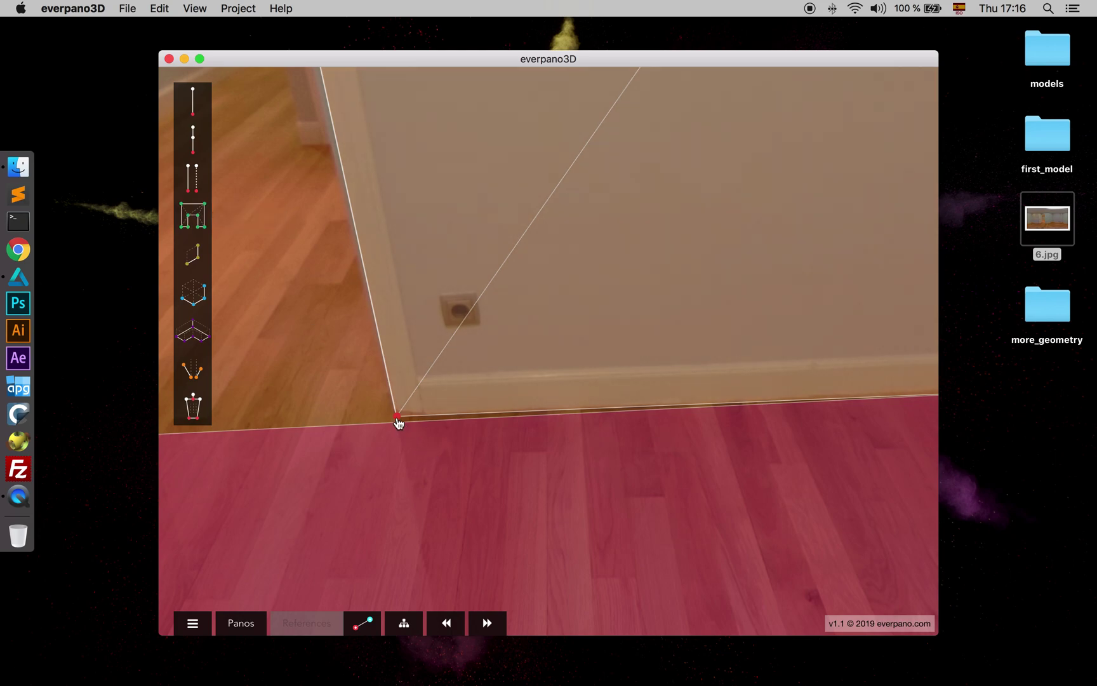
{"action": "left_click_drag", "start_coordinate": [398, 422], "coordinate": [398, 430]}
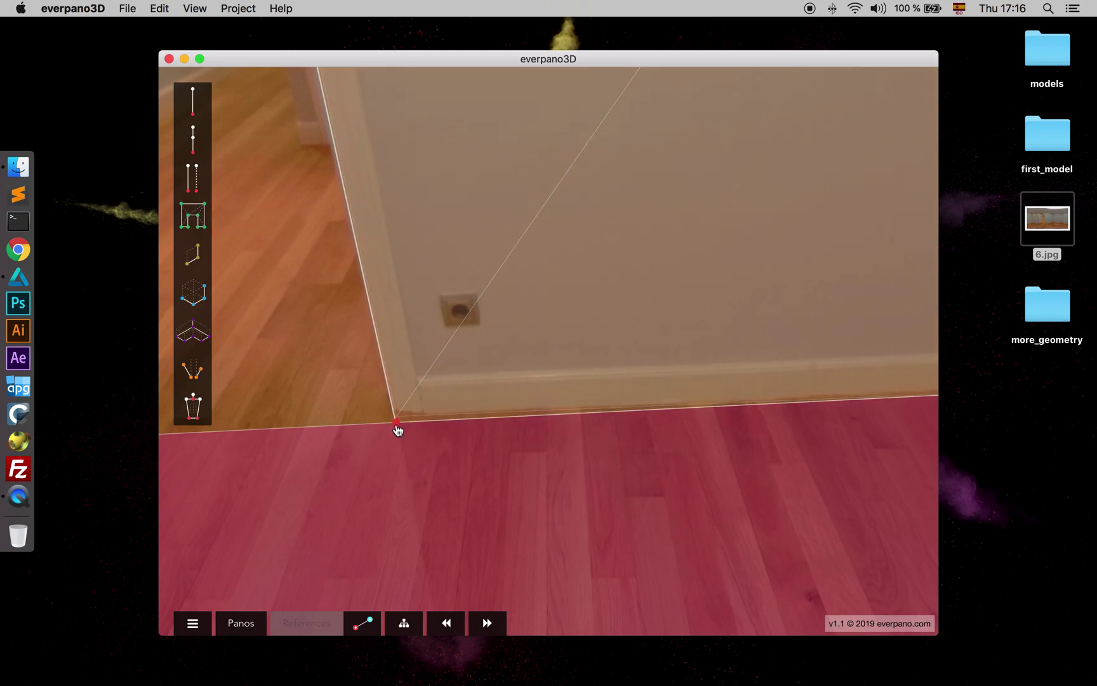
{"action": "scroll", "coordinate": [398, 431], "scroll_direction": "down", "scroll_amount": 5}
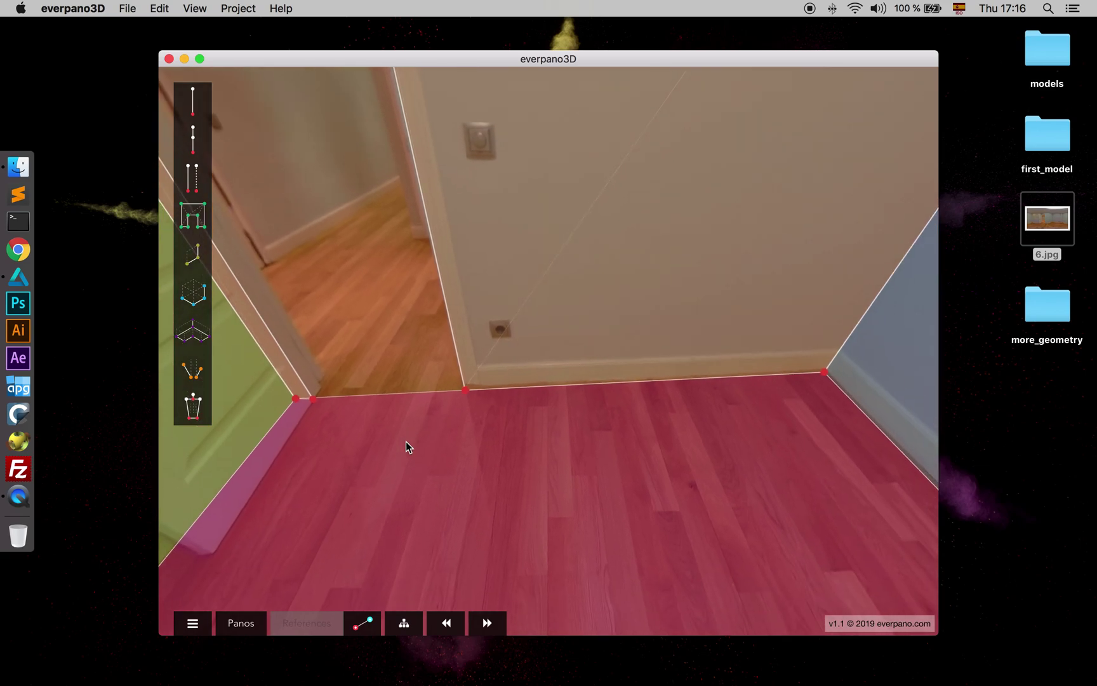
Remove the floor polygon of the extruded room
{"action": "left_click_drag", "start_coordinate": [398, 436], "coordinate": [563, 345]}
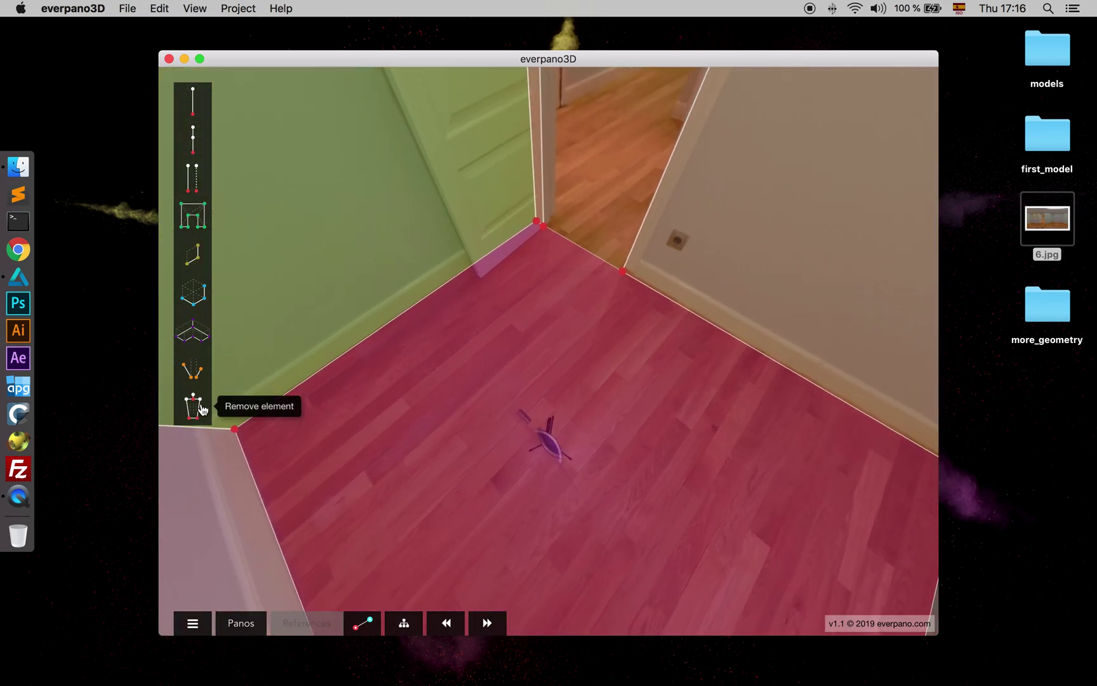
{"action": "left_click", "coordinate": [193, 405]}
{"action": "left_click", "coordinate": [526, 392]}
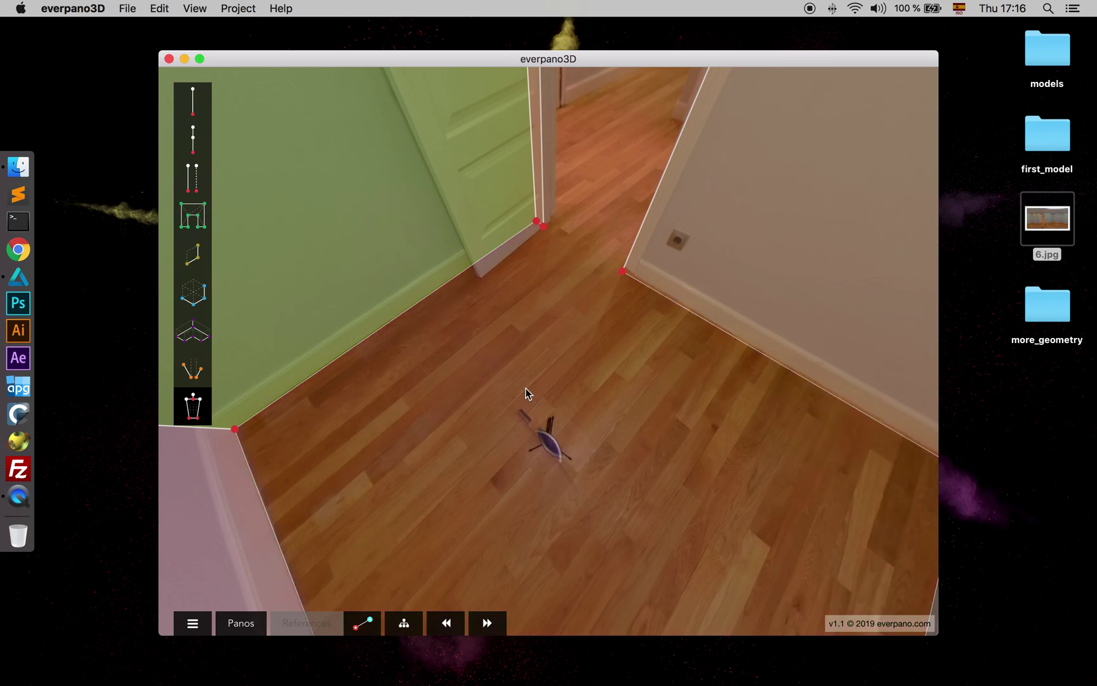
Add a new floor polygon through the room's floor corners, both doorway jamb points and the pillar corners
{"action": "left_click", "coordinate": [193, 217]}
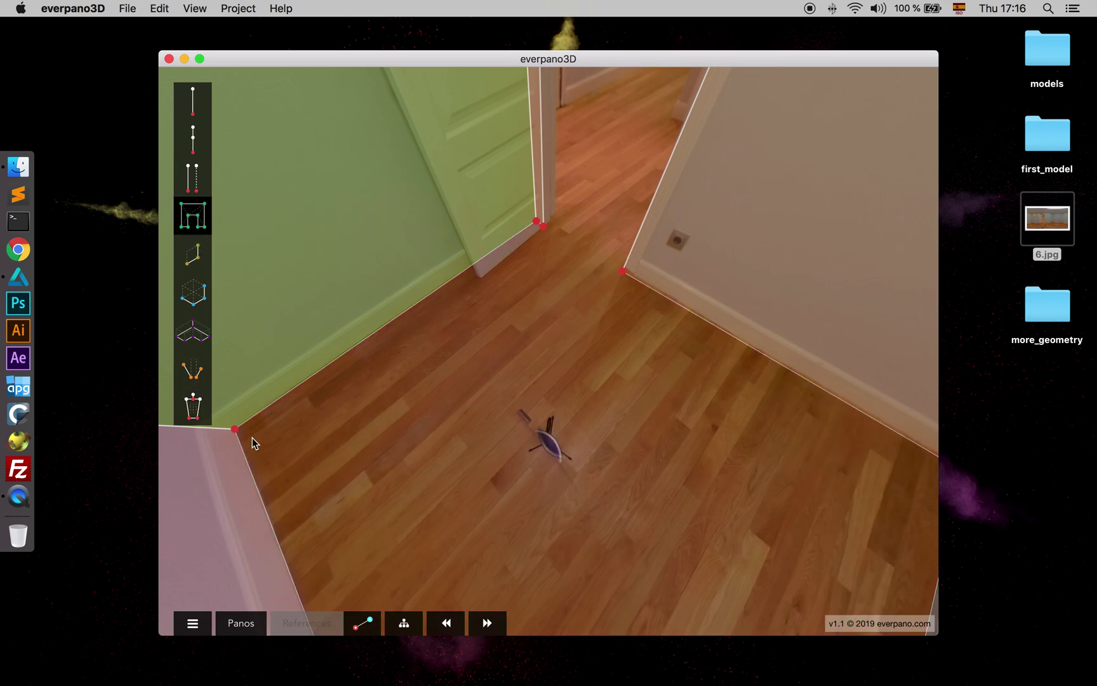
{"action": "left_click", "coordinate": [235, 430]}
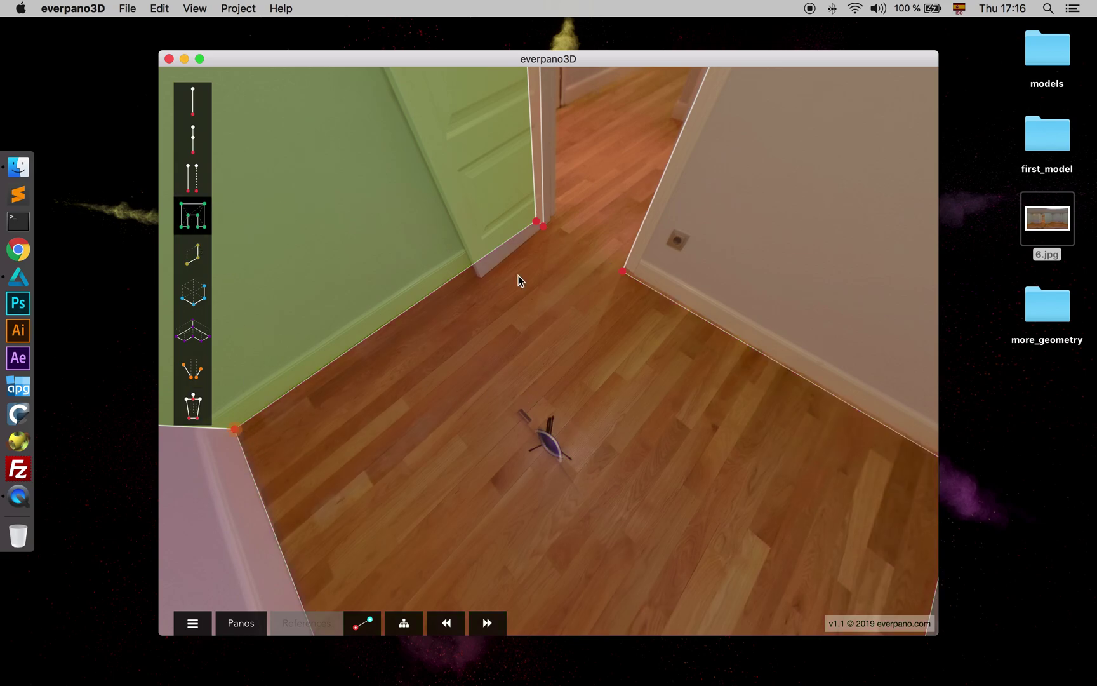
{"action": "left_click", "coordinate": [543, 226]}
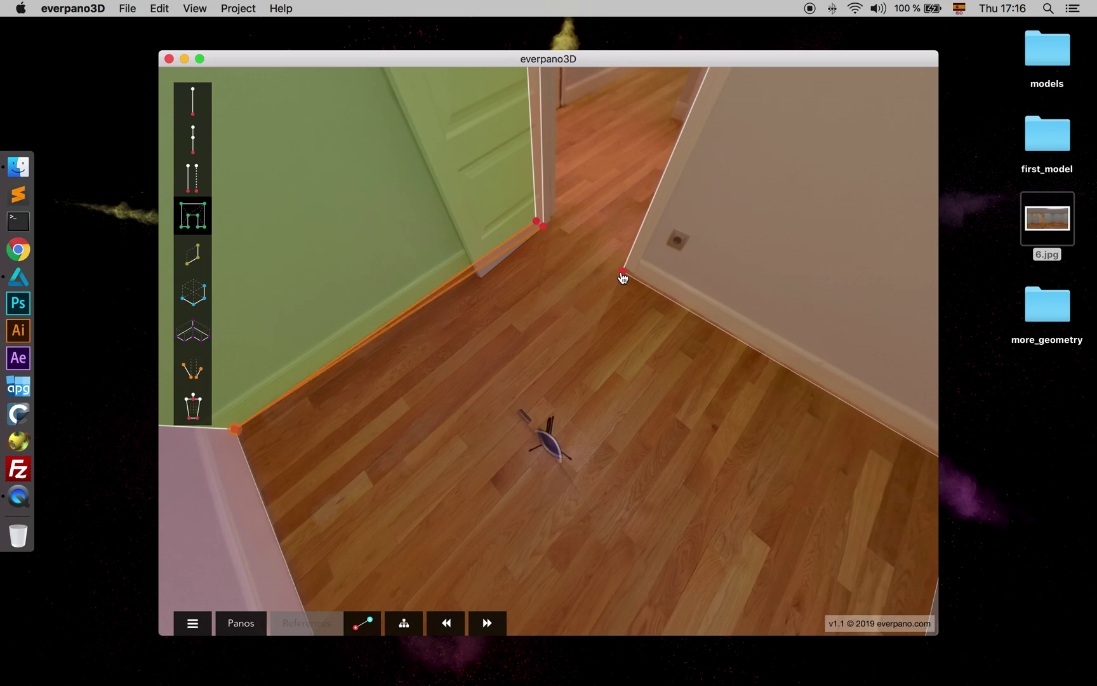
{"action": "left_click", "coordinate": [623, 273]}
{"action": "left_click_drag", "start_coordinate": [711, 343], "coordinate": [559, 262]}
{"action": "left_click", "coordinate": [724, 203]}
{"action": "left_click", "coordinate": [782, 291]}
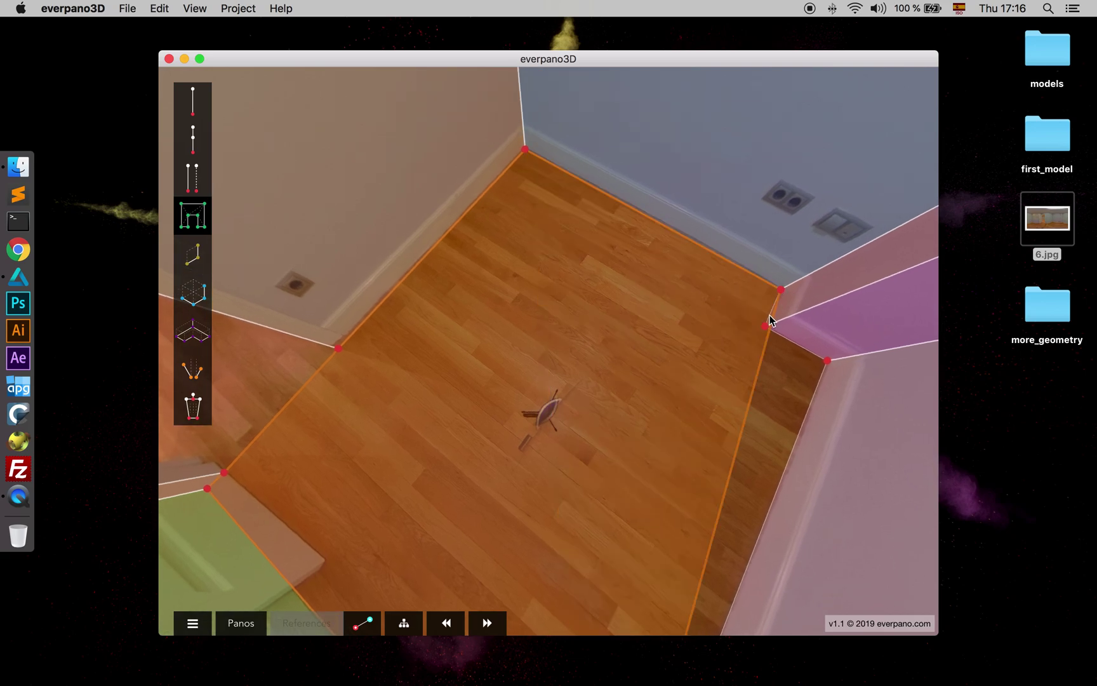
{"action": "left_click", "coordinate": [765, 326]}
{"action": "left_click", "coordinate": [828, 360]}
{"action": "left_click_drag", "start_coordinate": [854, 379], "coordinate": [599, 374]}
{"action": "left_click", "coordinate": [712, 120]}
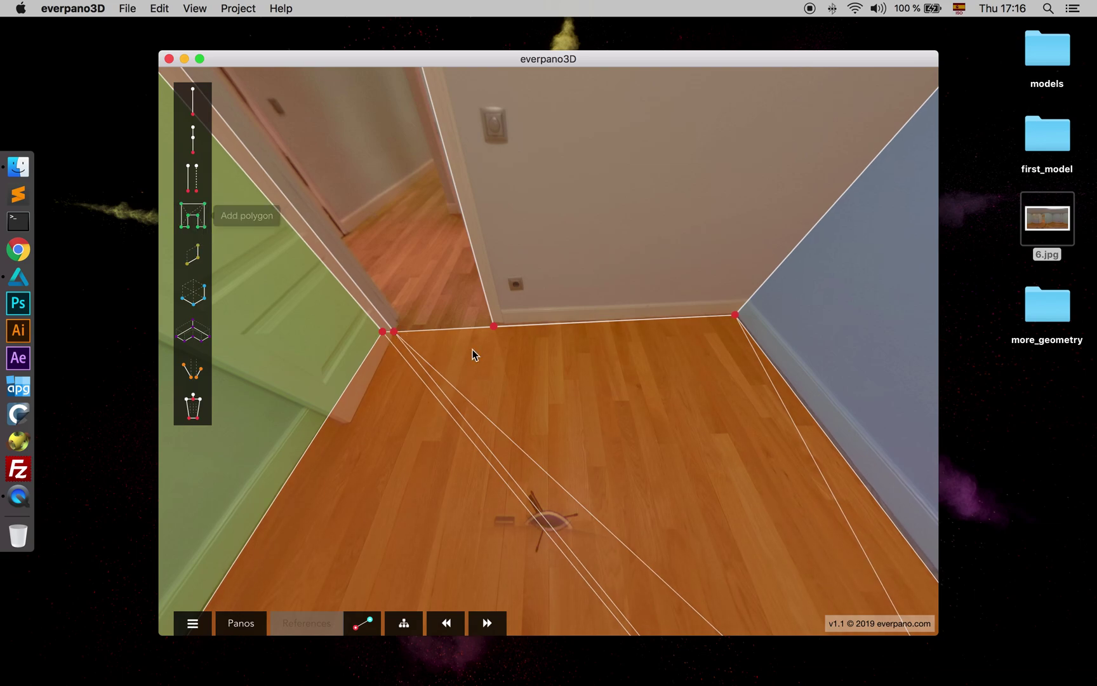
Remove the wall polygon that surrounds the doorway opening
{"action": "left_click_drag", "start_coordinate": [497, 330], "coordinate": [562, 433]}
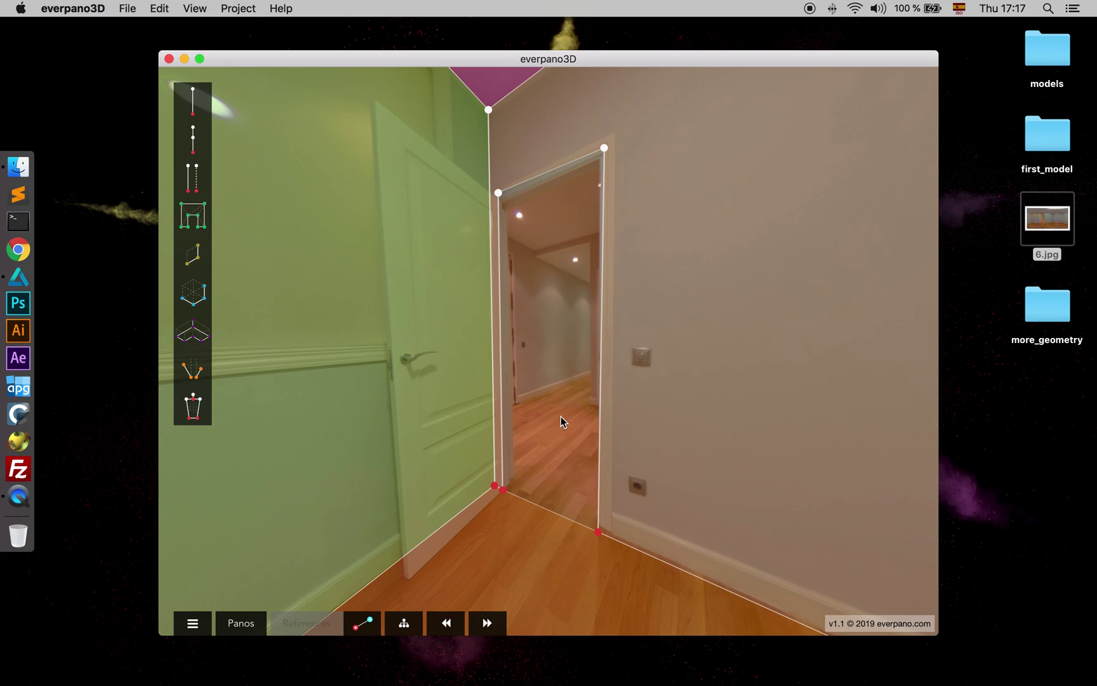
{"action": "scroll", "coordinate": [558, 395], "scroll_direction": "up", "scroll_amount": 3}
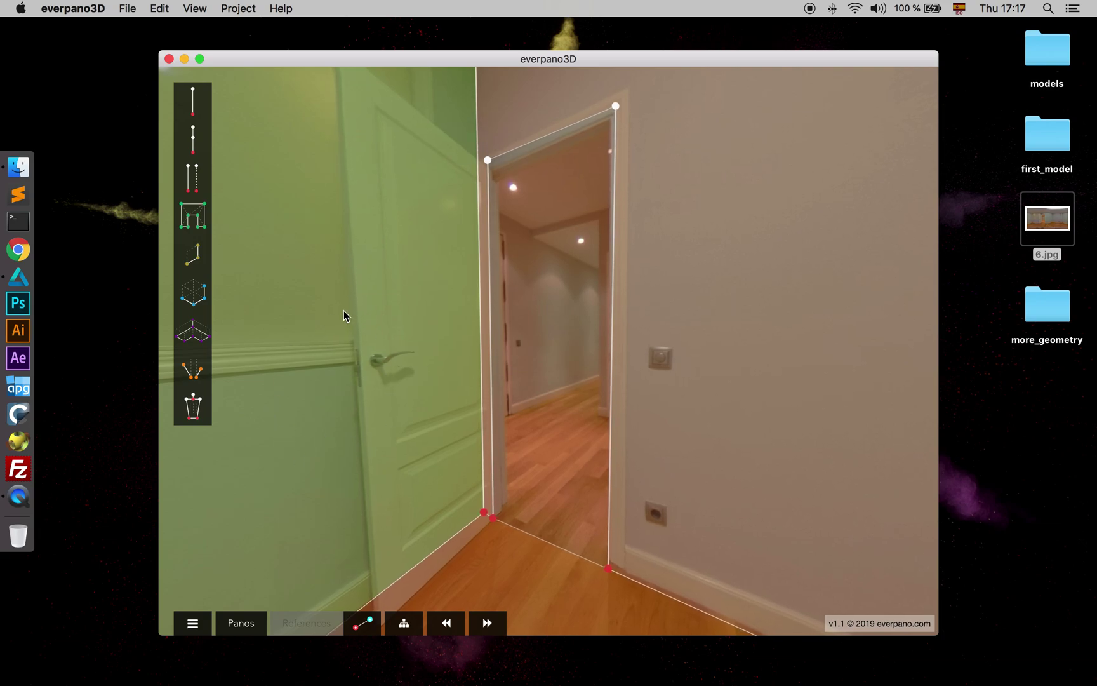
{"action": "left_click_drag", "start_coordinate": [560, 357], "coordinate": [554, 406]}
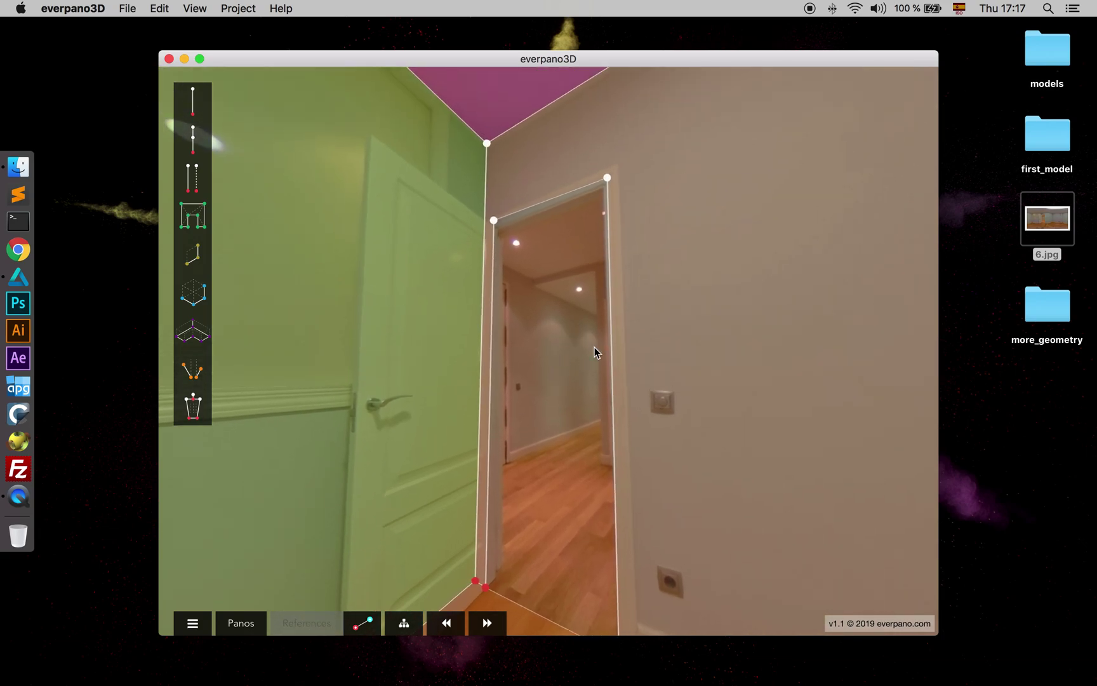
{"action": "scroll", "coordinate": [539, 484], "scroll_direction": "up", "scroll_amount": 5}
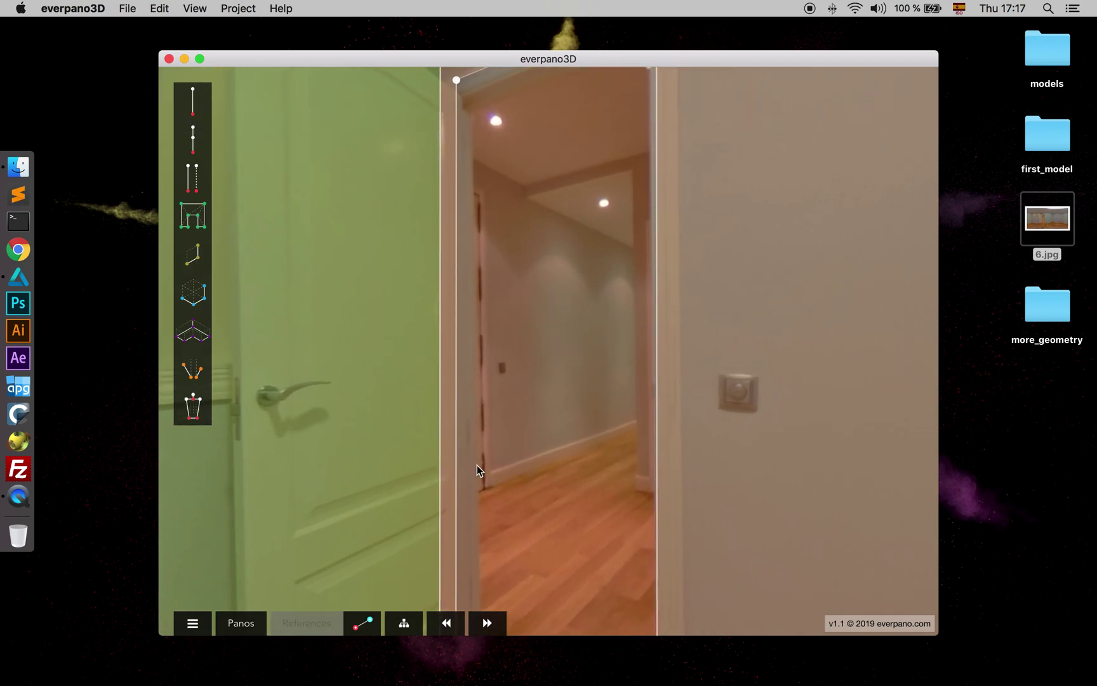
{"action": "scroll", "coordinate": [491, 440], "scroll_direction": "down", "scroll_amount": 5}
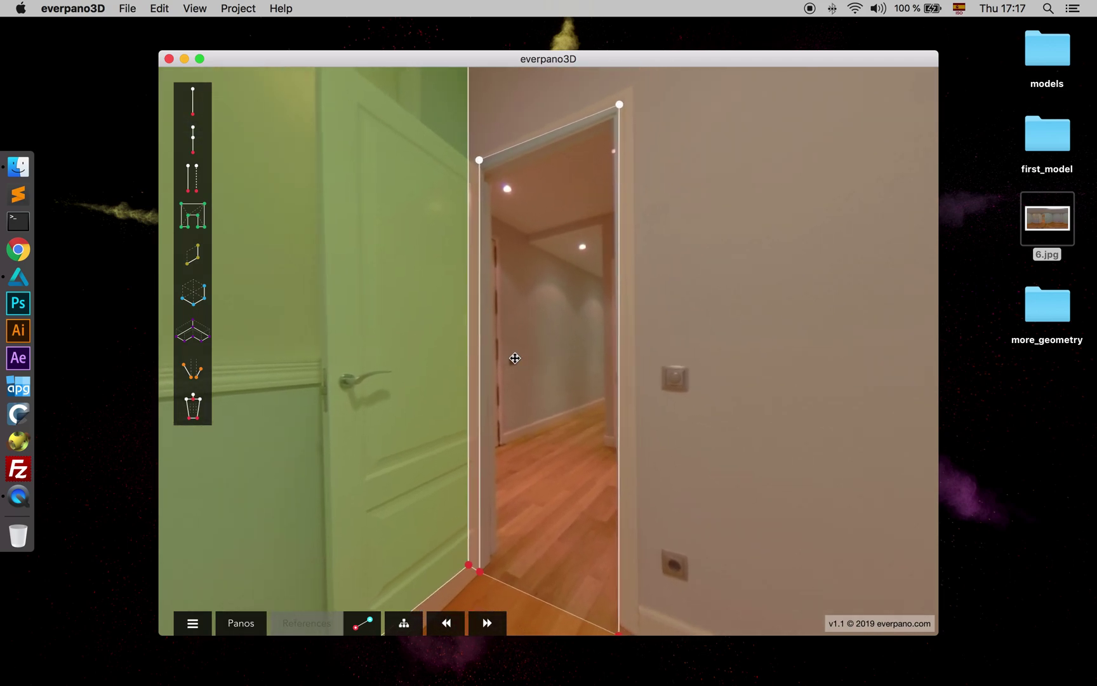
{"action": "left_click", "coordinate": [194, 409]}
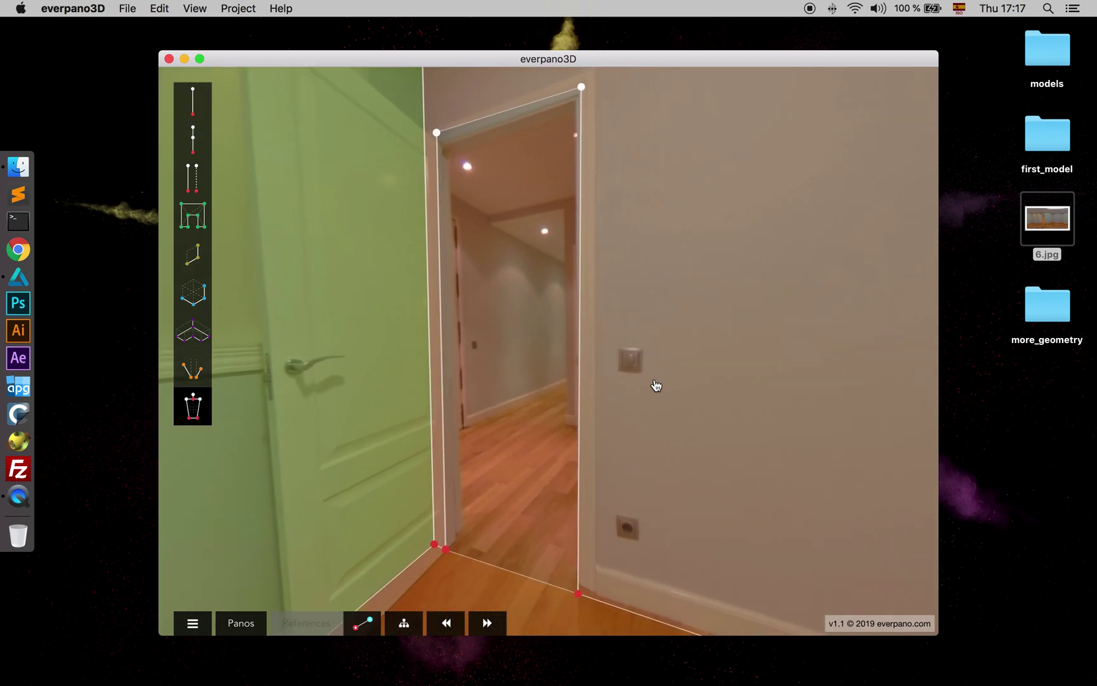
{"action": "left_click", "coordinate": [655, 388]}
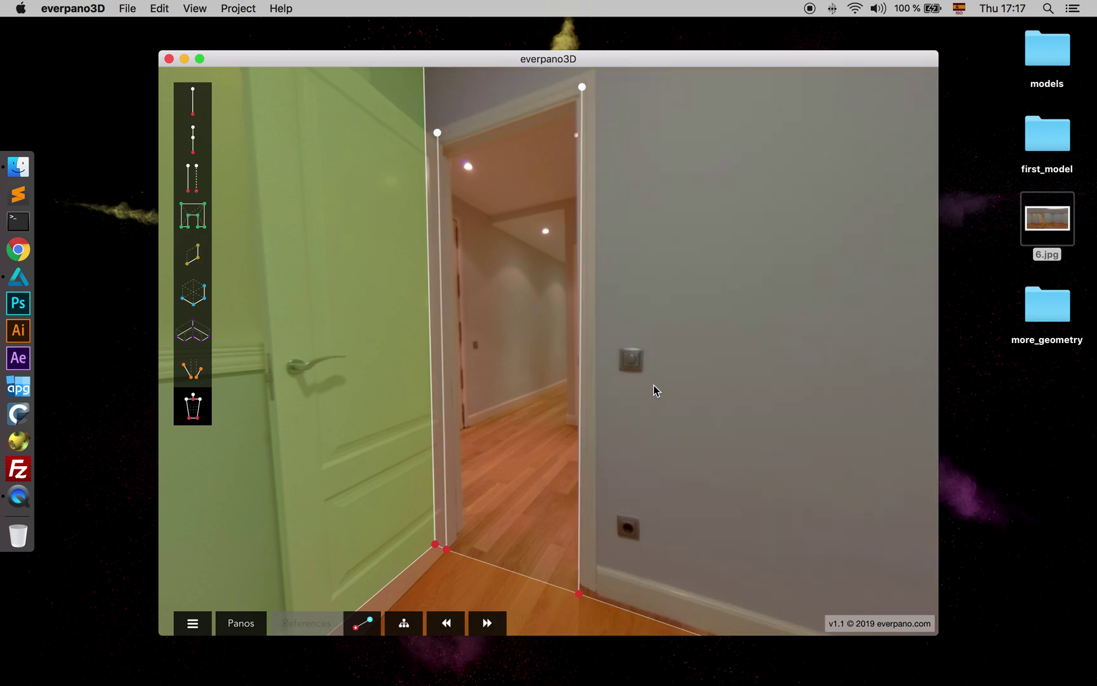
Try to remove the vertical line on the doorway jamb beside the open door
{"action": "left_click_drag", "start_coordinate": [501, 464], "coordinate": [456, 427]}
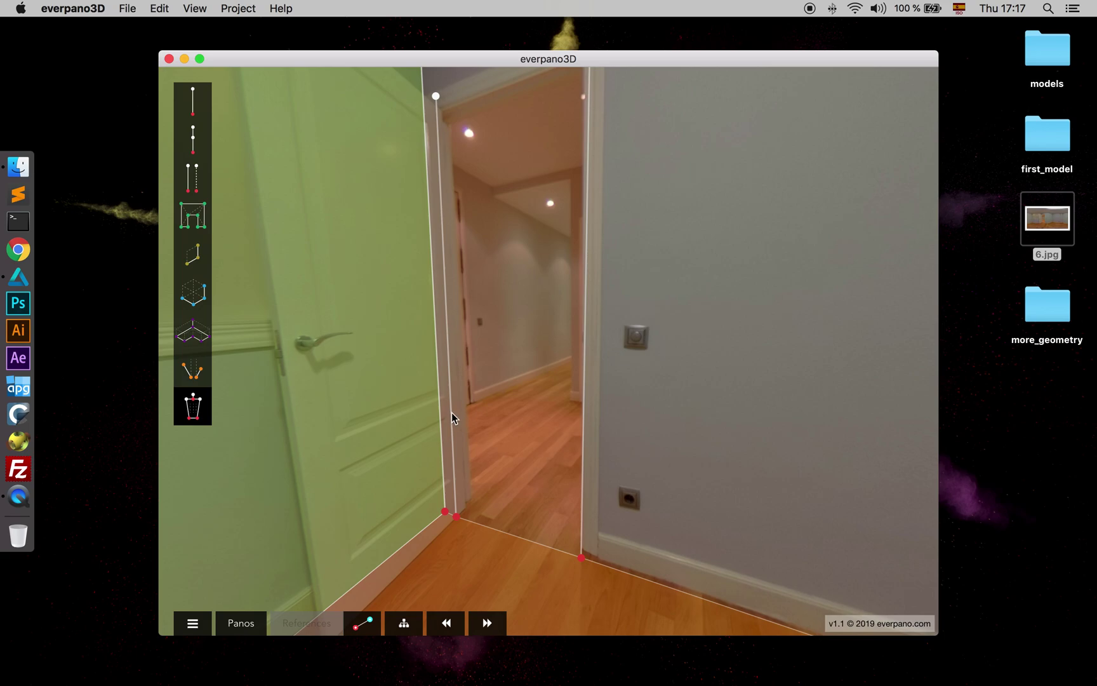
{"action": "left_click", "coordinate": [451, 414]}
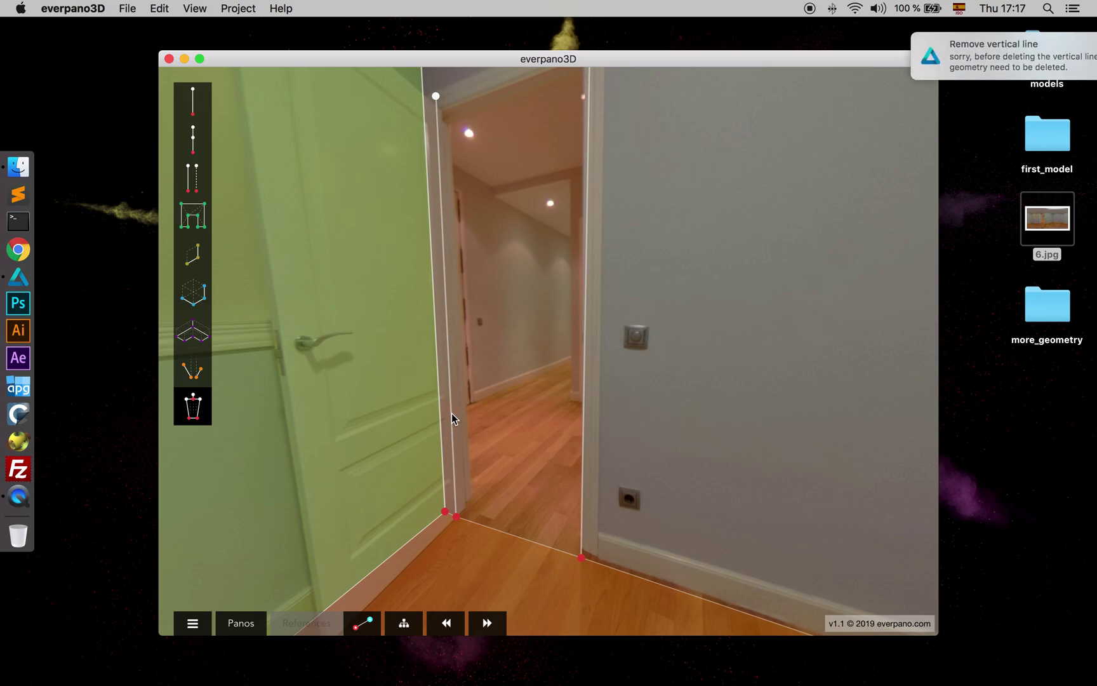
Remove the floor polygon that is linked to the vertical lines of the doorway
{"action": "left_click_drag", "start_coordinate": [487, 410], "coordinate": [521, 372]}
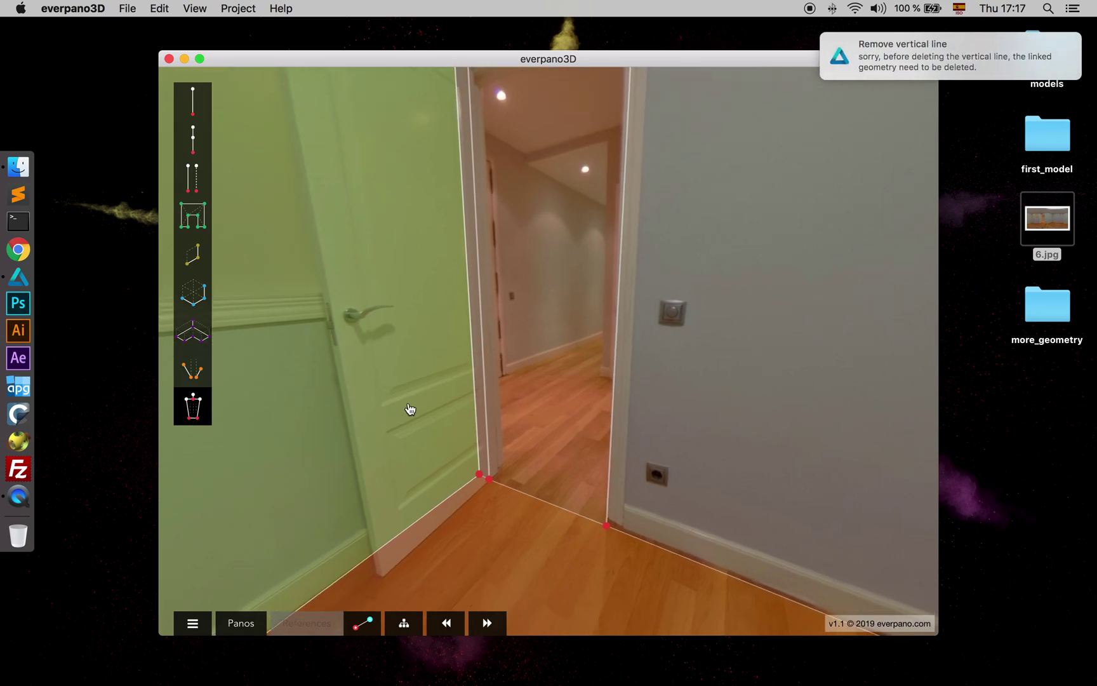
{"action": "left_click", "coordinate": [183, 409]}
{"action": "mouse_move", "coordinate": [493, 486]}
{"action": "left_mouse_down"}
{"action": "mouse_move", "coordinate": [553, 454]}
{"action": "mouse_move", "coordinate": [503, 517]}
{"action": "mouse_move", "coordinate": [553, 457]}
{"action": "mouse_move", "coordinate": [505, 489]}
{"action": "mouse_move", "coordinate": [496, 482]}
{"action": "left_mouse_up"}
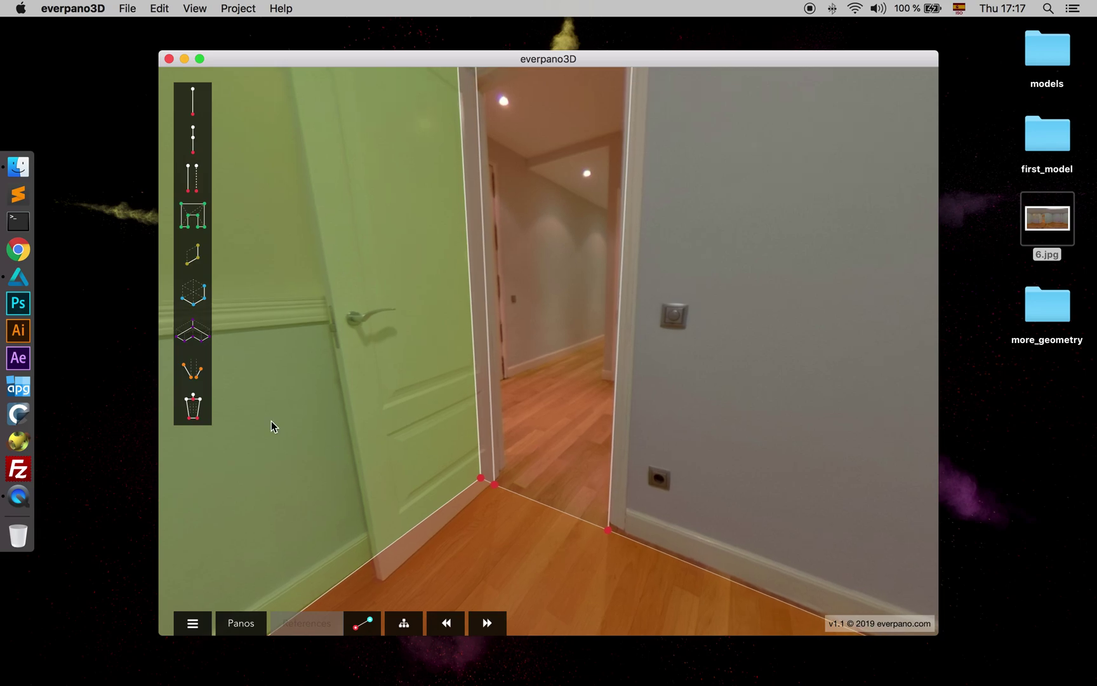
{"action": "left_click", "coordinate": [193, 407]}
{"action": "left_click_drag", "start_coordinate": [577, 438], "coordinate": [565, 411]}
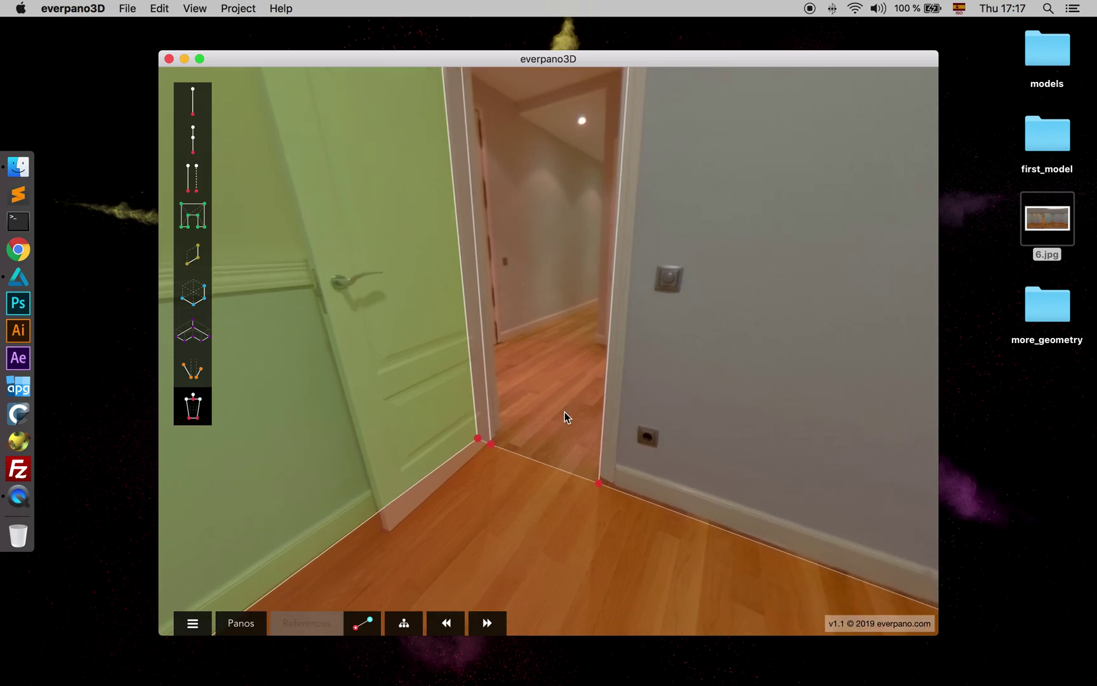
{"action": "left_click_drag", "start_coordinate": [570, 552], "coordinate": [550, 474]}
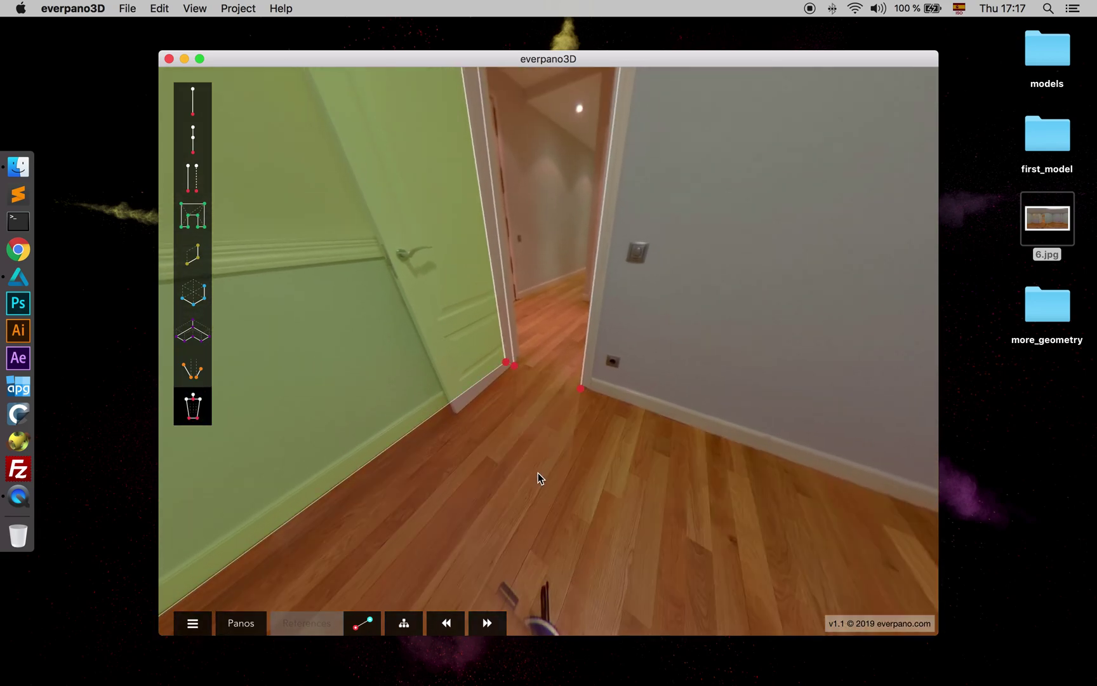
Remove the vertical lines on both doorway jambs
{"action": "left_click_drag", "start_coordinate": [537, 333], "coordinate": [522, 431]}
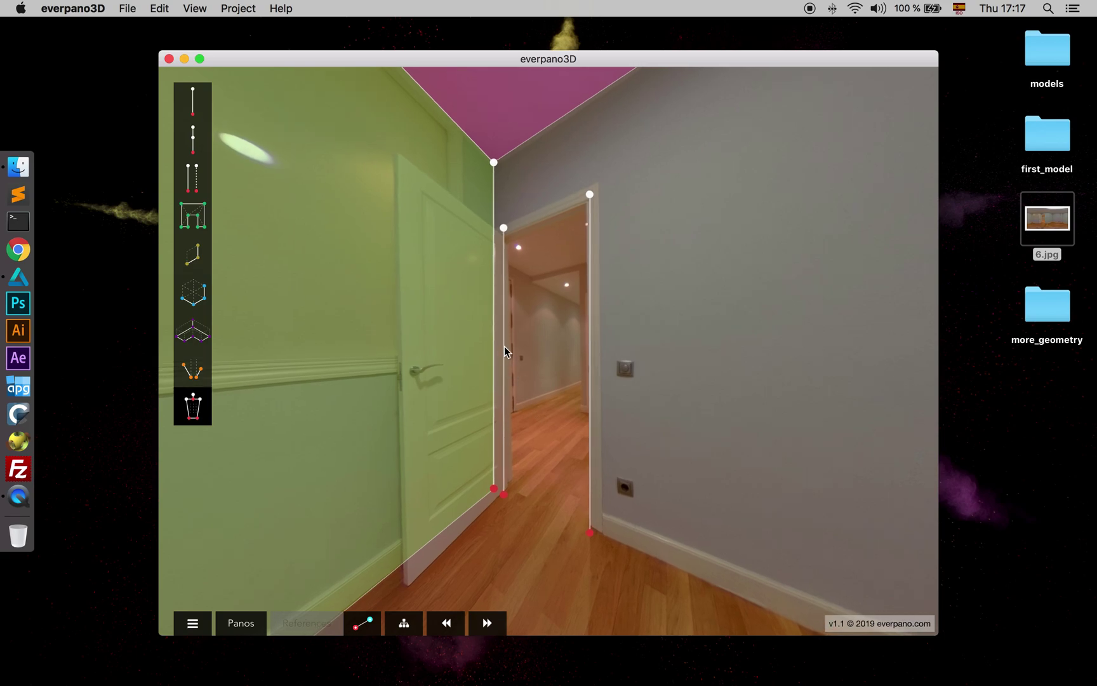
{"action": "left_click", "coordinate": [504, 353]}
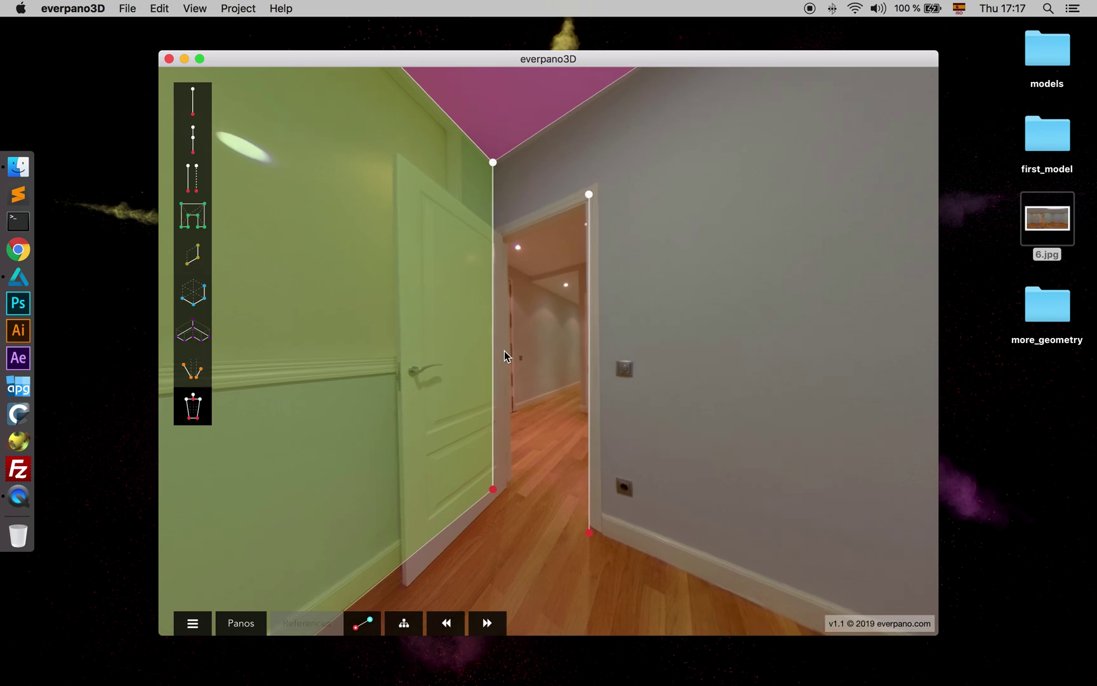
{"action": "left_click", "coordinate": [588, 382]}
Add a box in the doorway, based on both jamb corners and the jamb depth, and extrude it up to the lintel
{"action": "scroll", "coordinate": [558, 462], "scroll_direction": "up", "scroll_amount": 3}
{"action": "scroll", "coordinate": [558, 462], "scroll_direction": "up", "scroll_amount": 3}
{"action": "left_click_drag", "start_coordinate": [558, 463], "coordinate": [508, 295]}
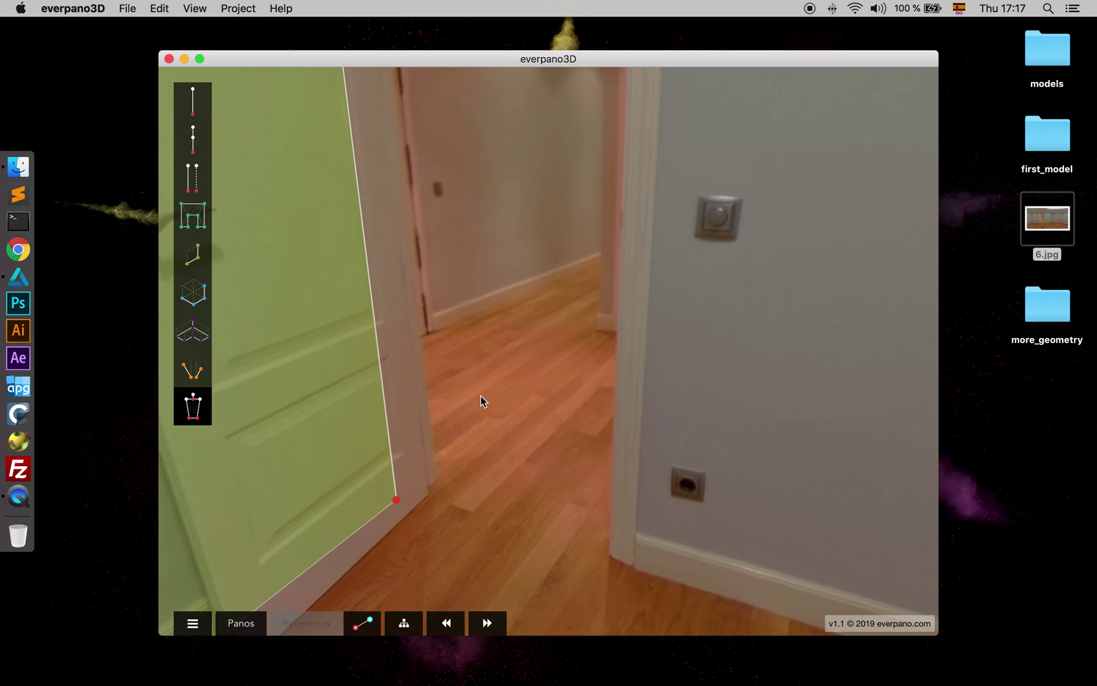
{"action": "left_click", "coordinate": [199, 306]}
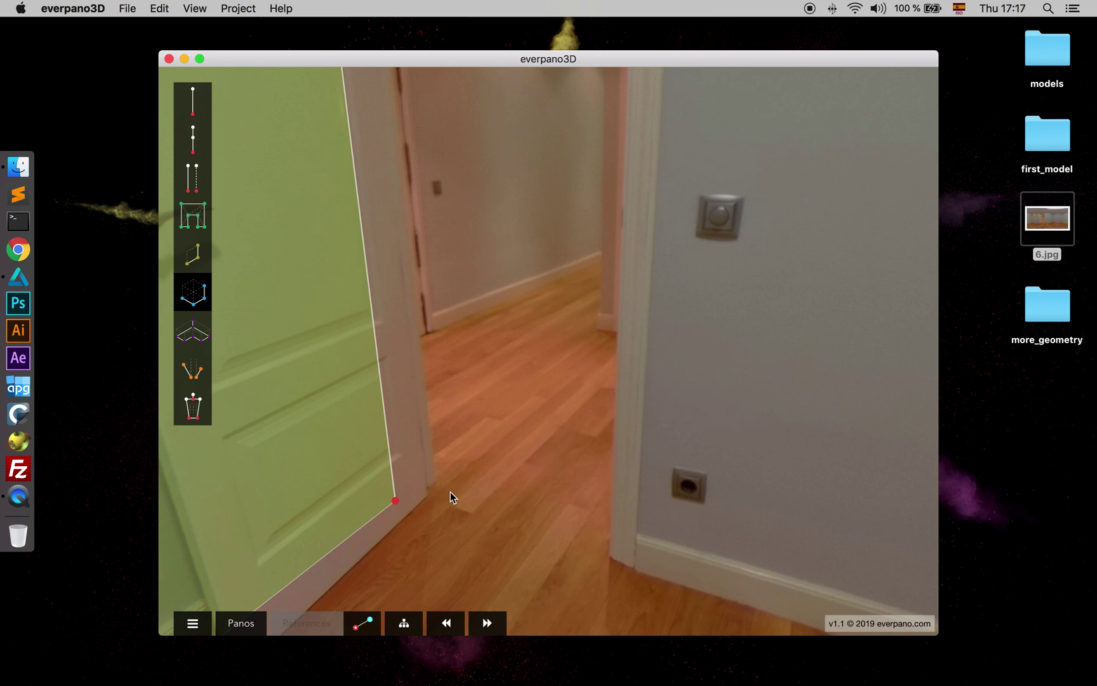
{"action": "left_click", "coordinate": [610, 557]}
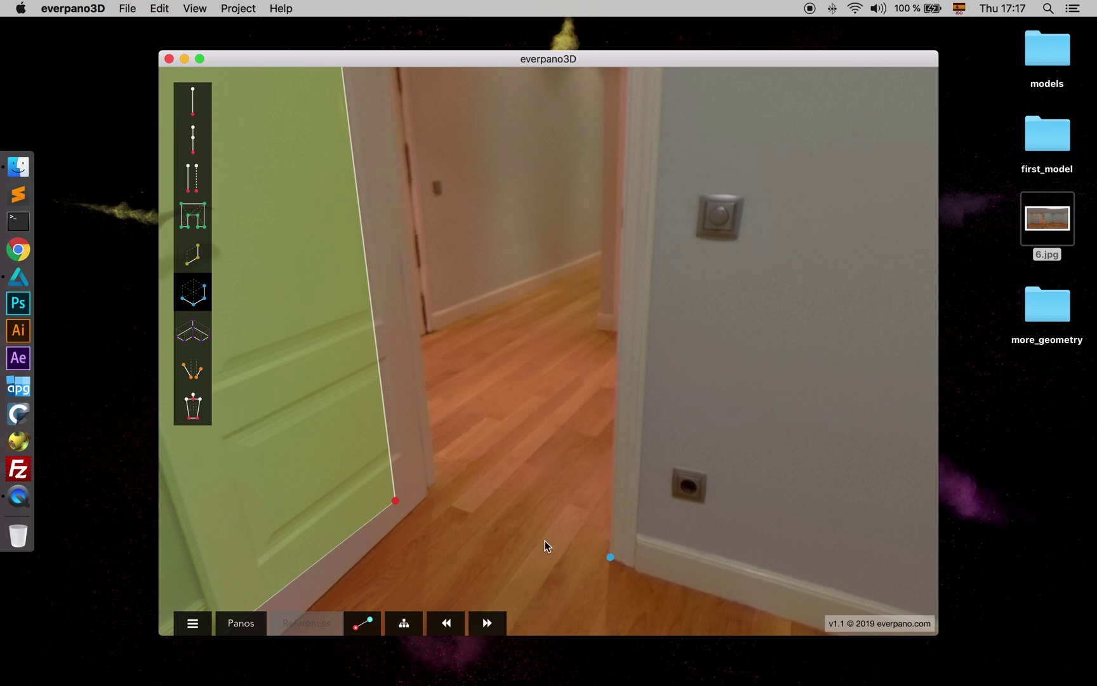
{"action": "left_click", "coordinate": [425, 492]}
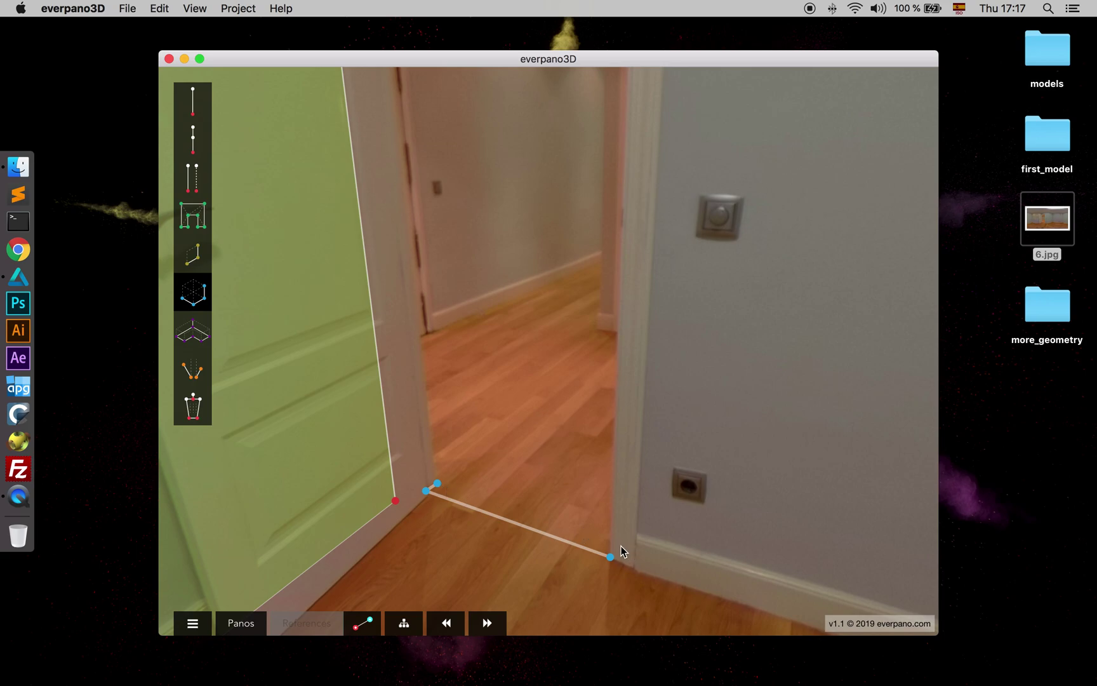
{"action": "left_click_drag", "start_coordinate": [540, 508], "coordinate": [563, 617]}
{"action": "left_click_drag", "start_coordinate": [524, 406], "coordinate": [547, 625]}
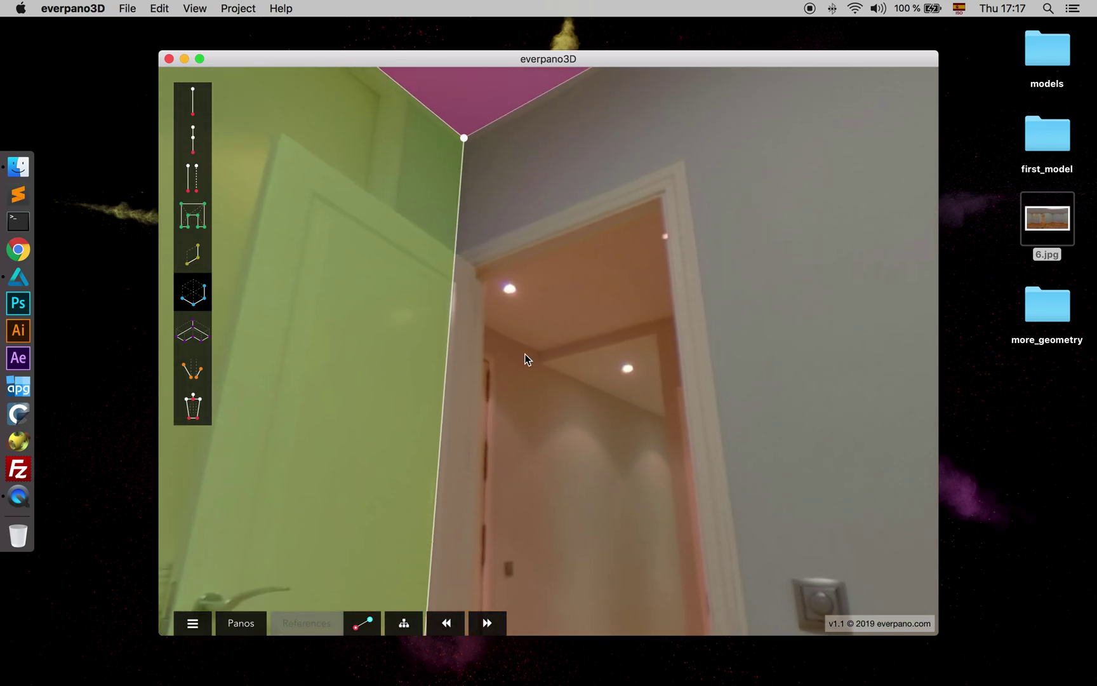
{"action": "scroll", "coordinate": [546, 359], "scroll_direction": "down", "scroll_amount": 5}
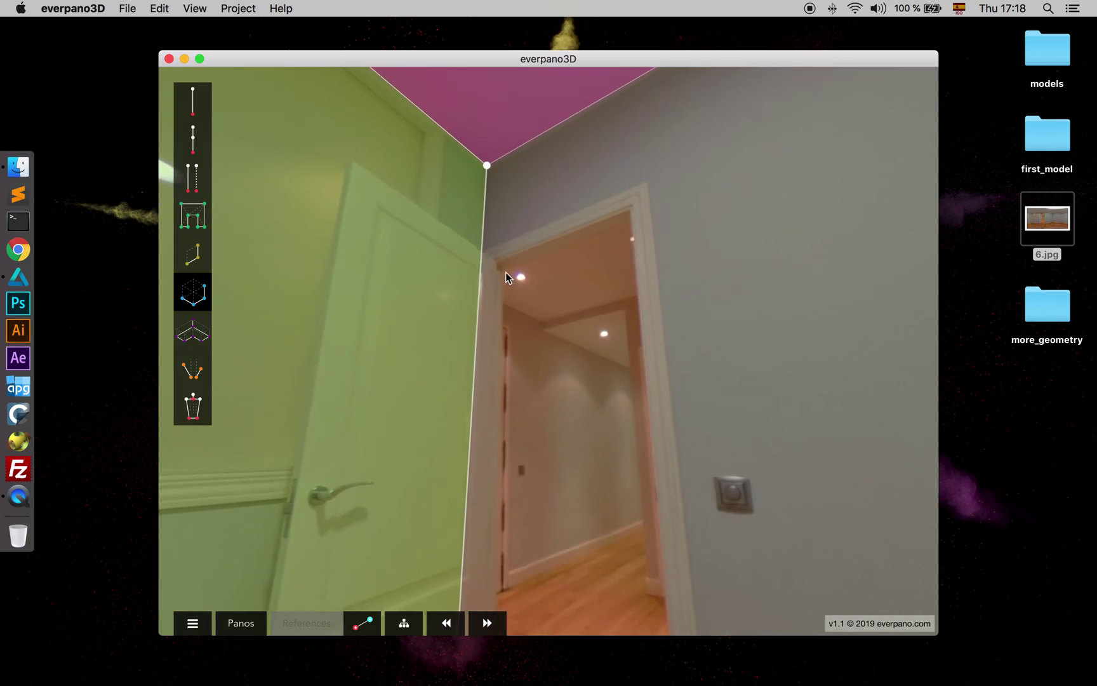
{"action": "left_click", "coordinate": [504, 274]}
{"action": "left_click_drag", "start_coordinate": [560, 430], "coordinate": [556, 415]}
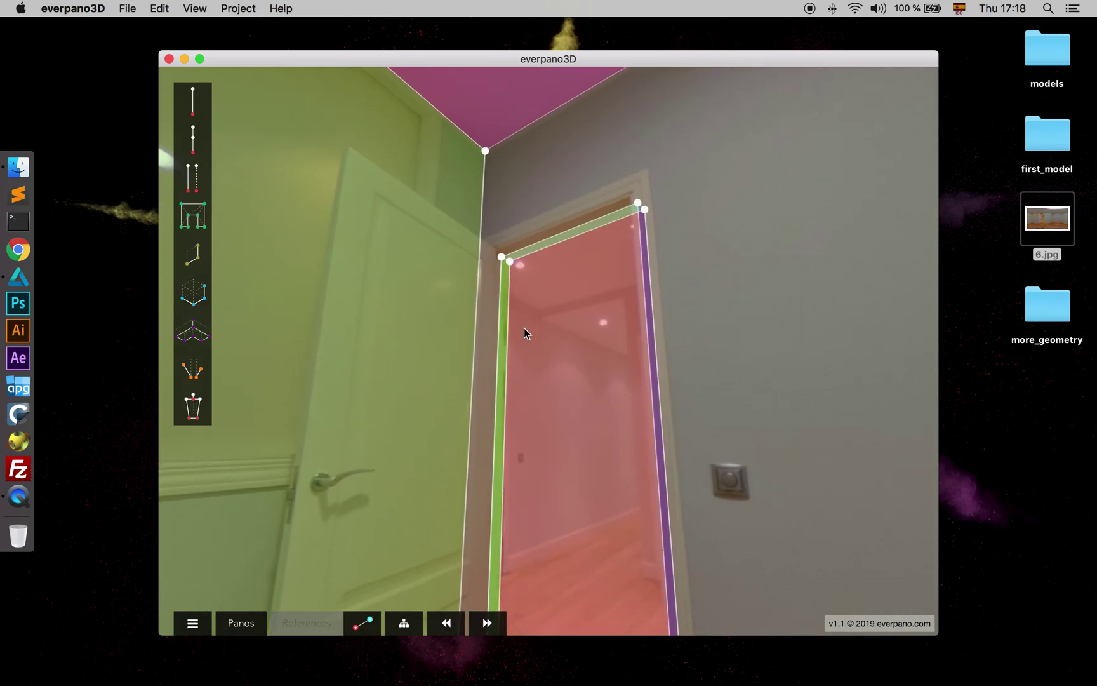
{"action": "left_click_drag", "start_coordinate": [545, 343], "coordinate": [537, 307]}
Remove the box face that fills the doorway opening and raise the upper box corner on the jamb away from the door to the lintel
{"action": "left_click", "coordinate": [187, 408]}
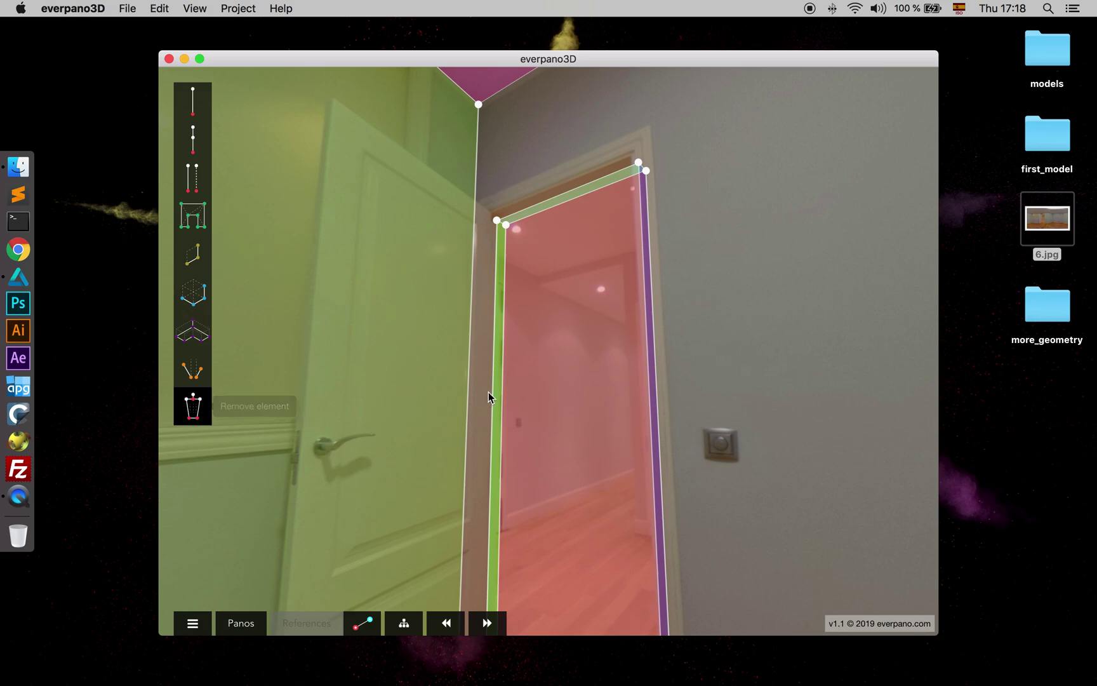
{"action": "left_click", "coordinate": [530, 373]}
{"action": "mouse_move", "coordinate": [563, 411]}
{"action": "left_mouse_down"}
{"action": "mouse_move", "coordinate": [575, 471]}
{"action": "mouse_move", "coordinate": [558, 391]}
{"action": "left_mouse_up"}
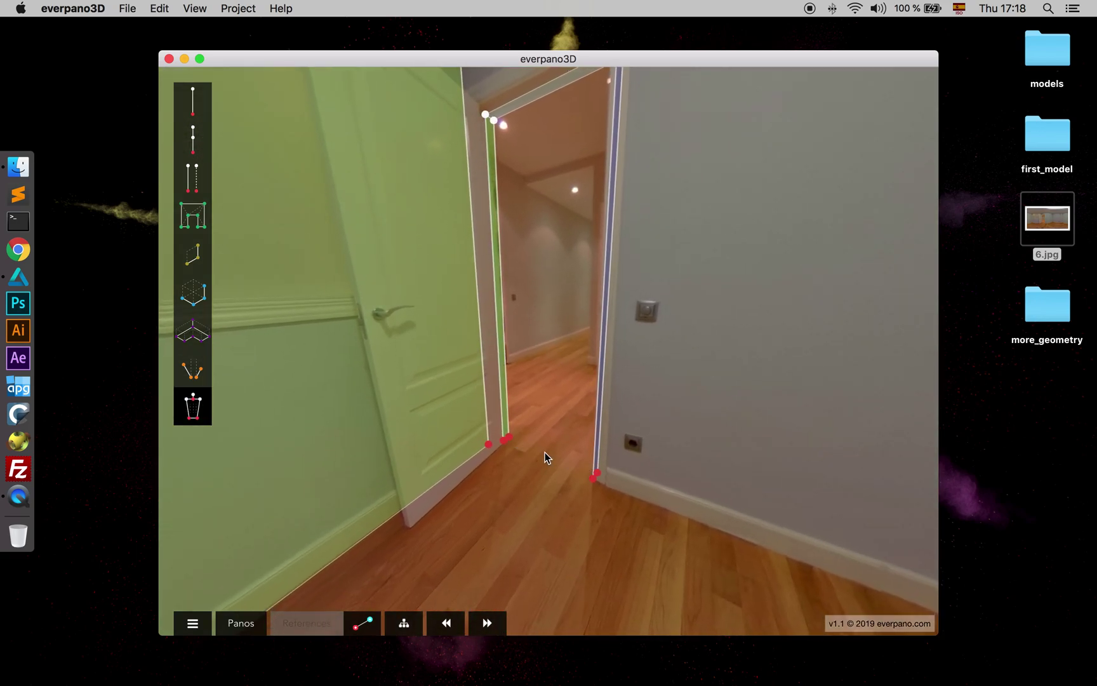
{"action": "left_click_drag", "start_coordinate": [537, 450], "coordinate": [519, 497]}
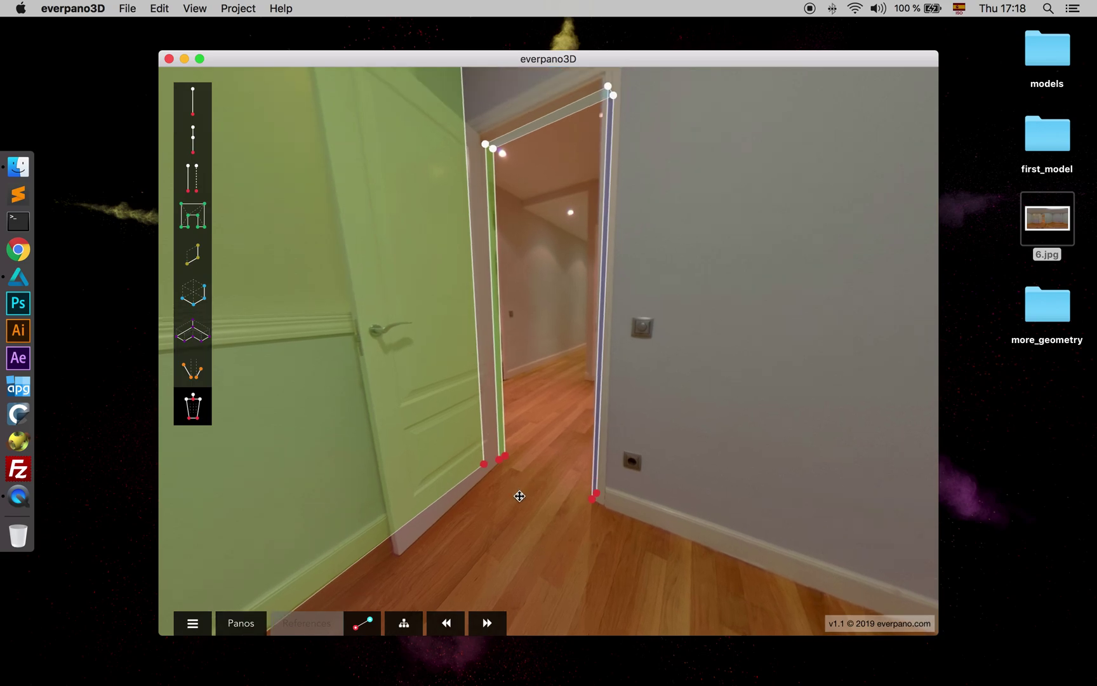
{"action": "left_click", "coordinate": [192, 406]}
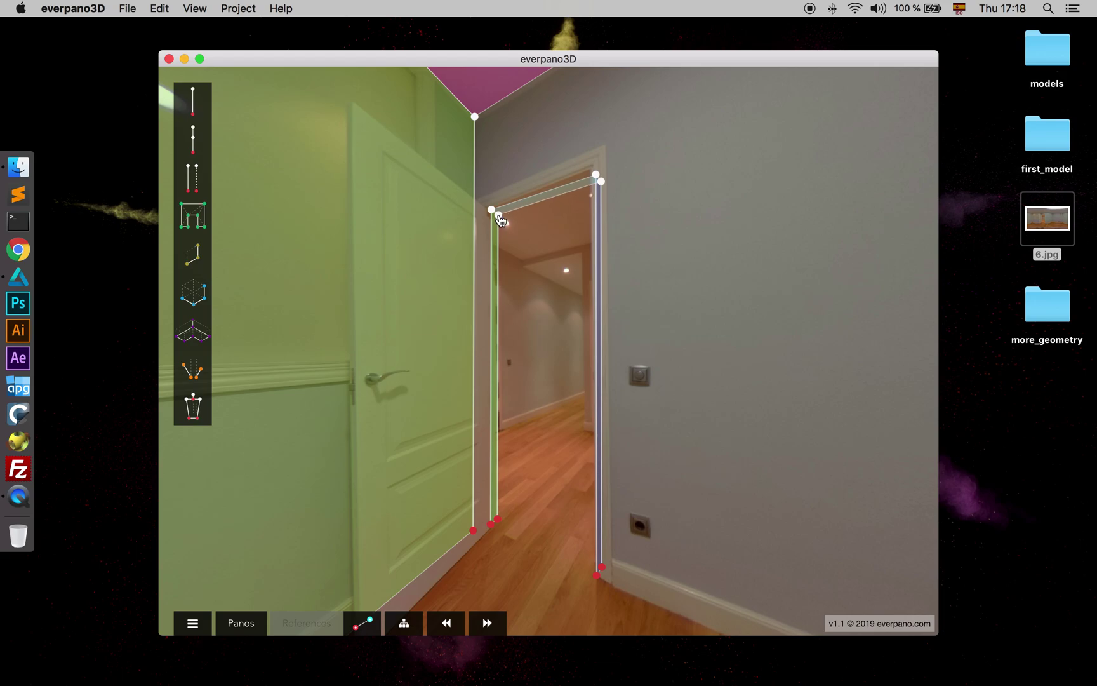
{"action": "left_click_drag", "start_coordinate": [595, 175], "coordinate": [597, 170]}
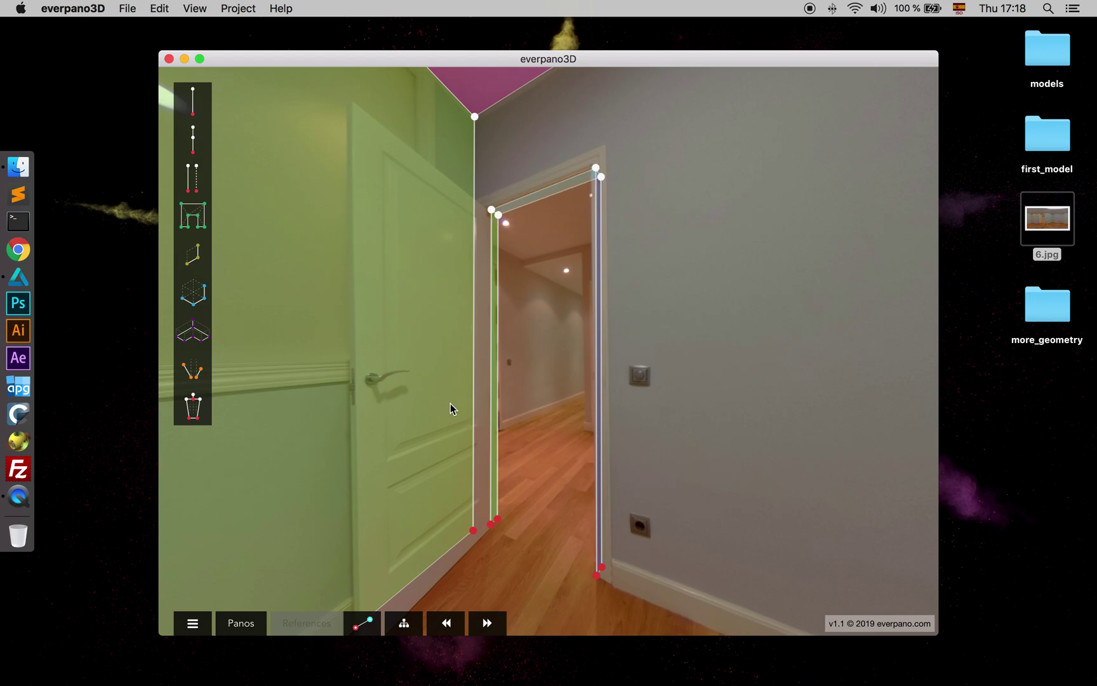
Add a wall polygon around the doorway through the wall's ceiling and floor corners and the front corners of the door frame
{"action": "left_click", "coordinate": [184, 219]}
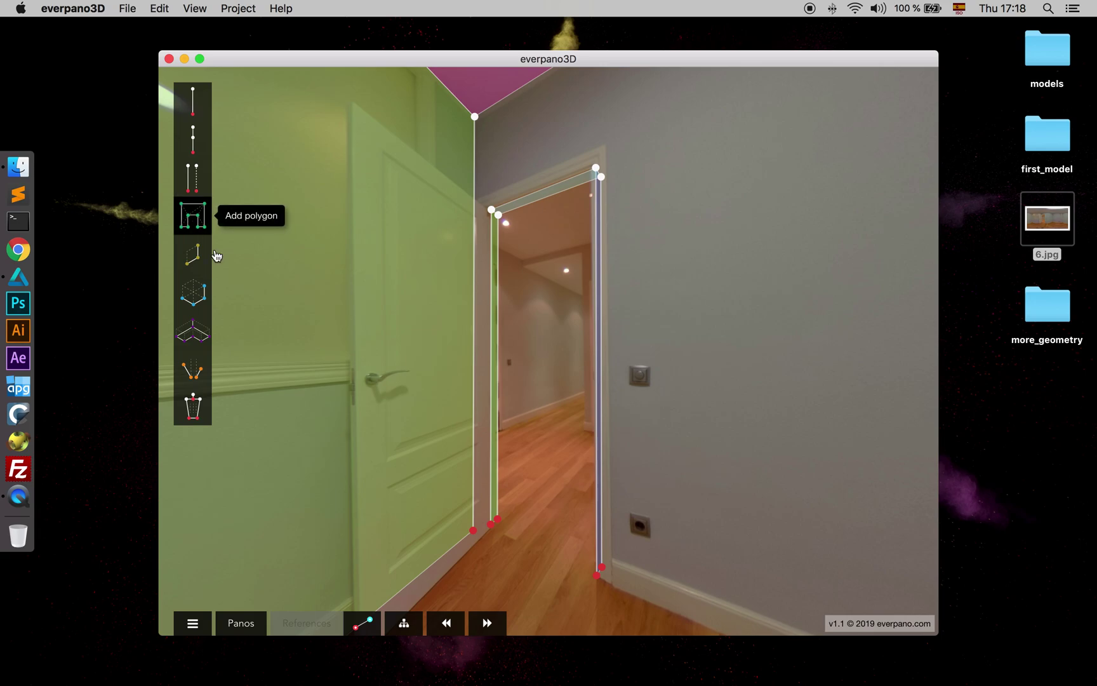
{"action": "left_click", "coordinate": [490, 525]}
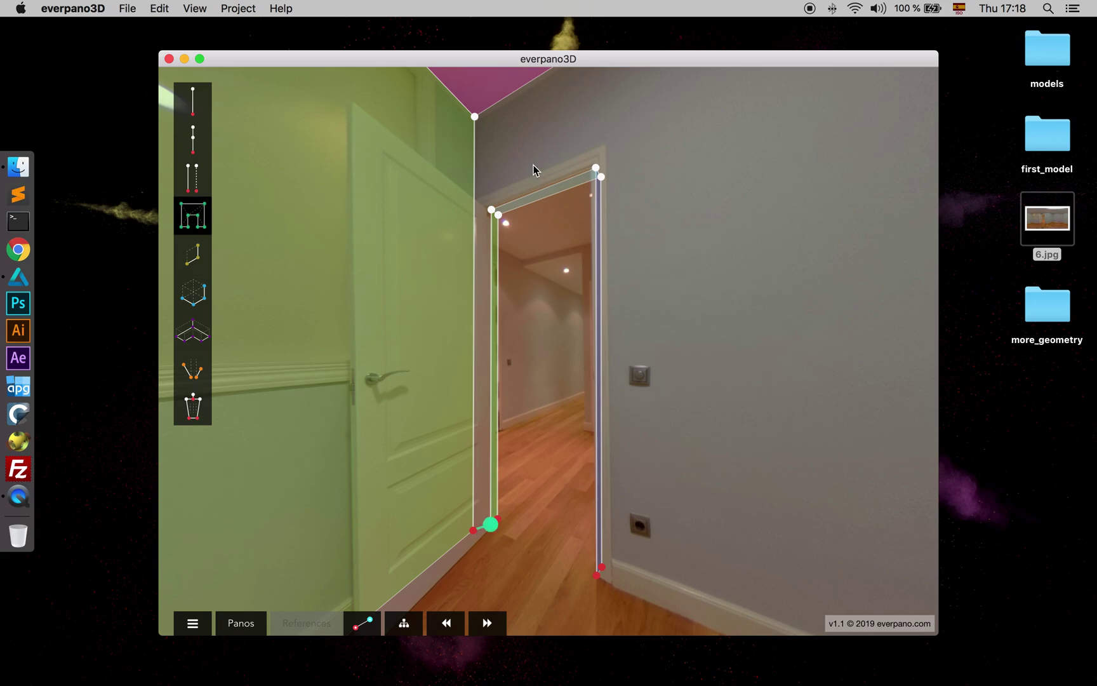
{"action": "left_click", "coordinate": [474, 117]}
{"action": "left_click_drag", "start_coordinate": [667, 147], "coordinate": [483, 179]}
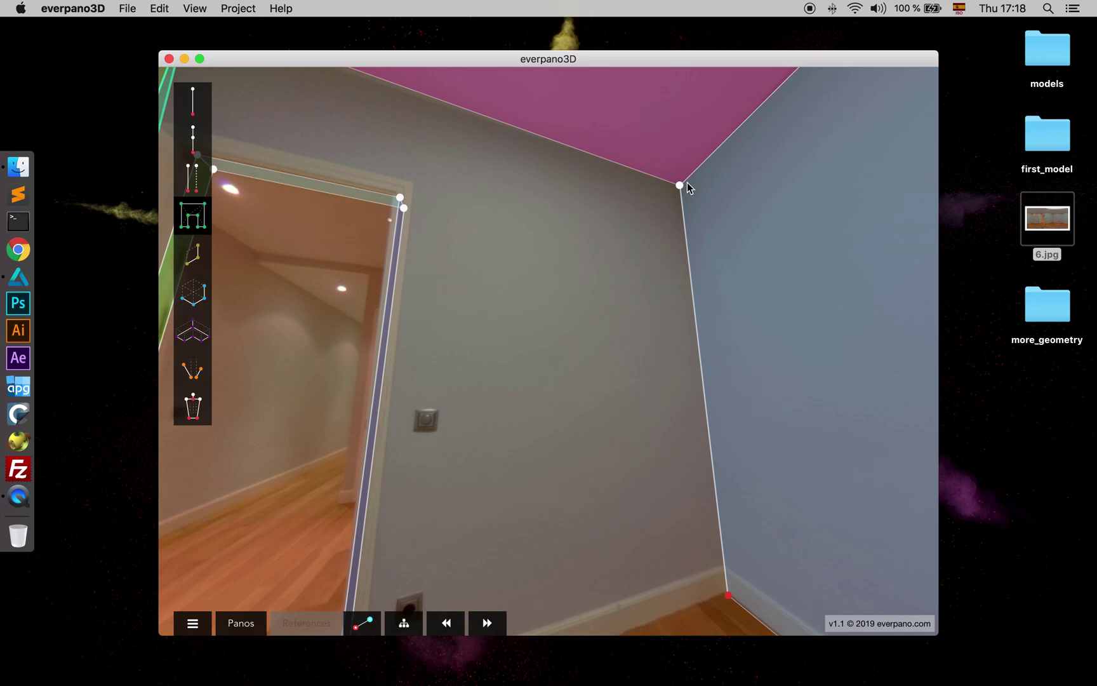
{"action": "left_click", "coordinate": [680, 184]}
{"action": "left_click_drag", "start_coordinate": [634, 270], "coordinate": [712, 421]}
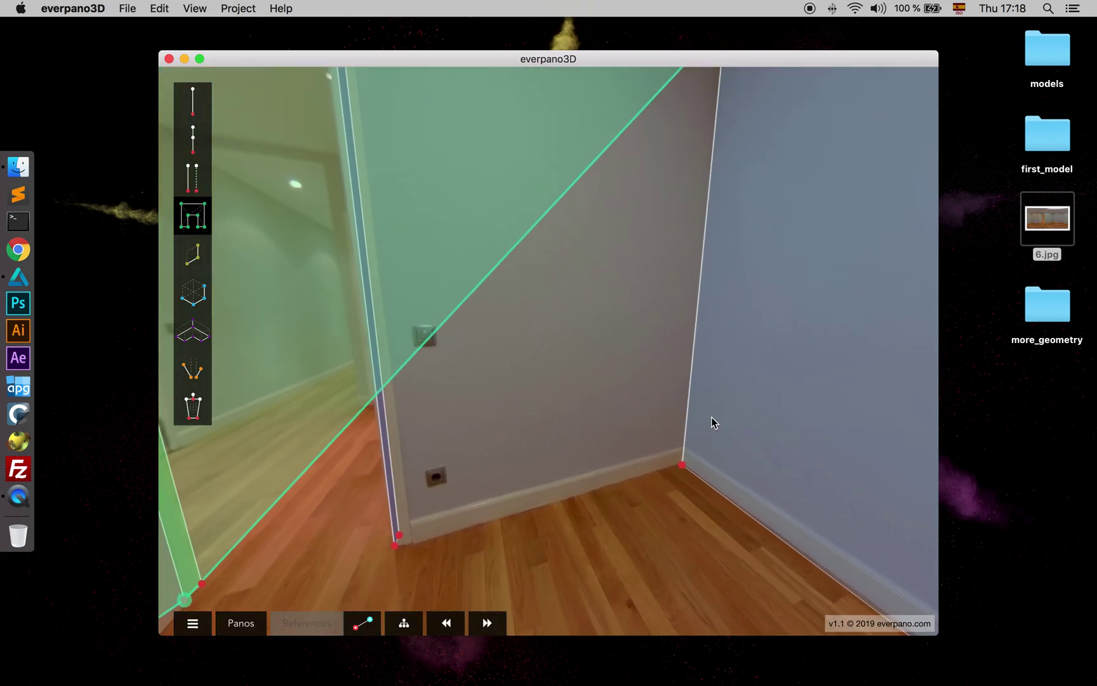
{"action": "left_click", "coordinate": [686, 465]}
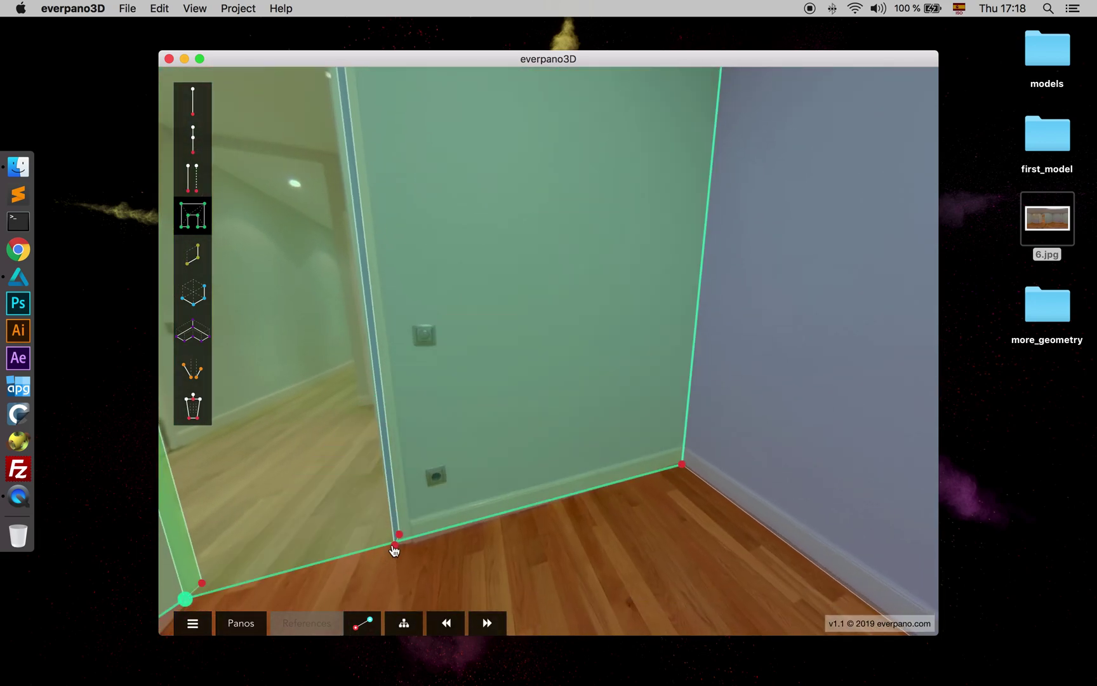
{"action": "left_click_drag", "start_coordinate": [399, 548], "coordinate": [455, 326]}
{"action": "left_click", "coordinate": [431, 271]}
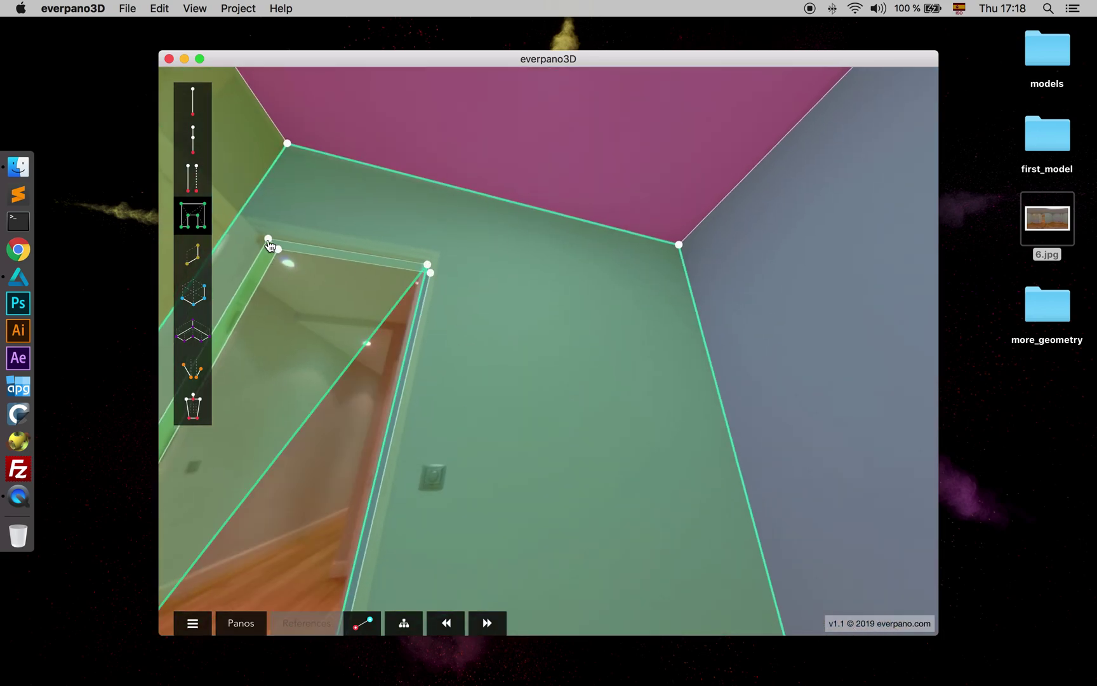
{"action": "left_click_drag", "start_coordinate": [299, 355], "coordinate": [404, 282]}
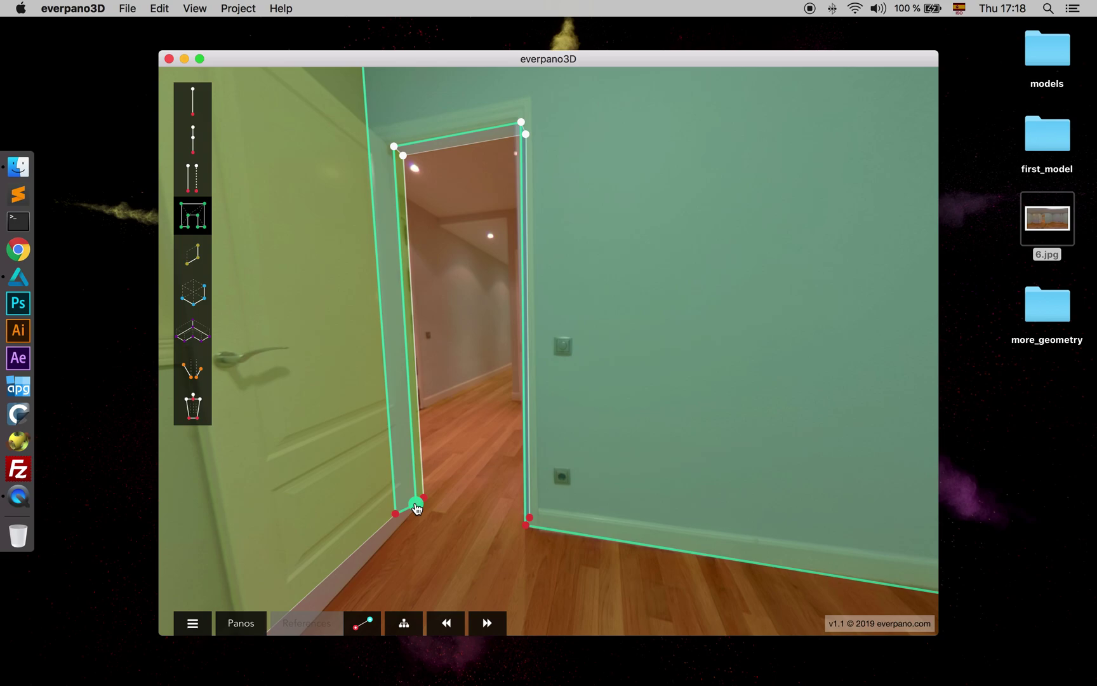
{"action": "left_click", "coordinate": [417, 508]}
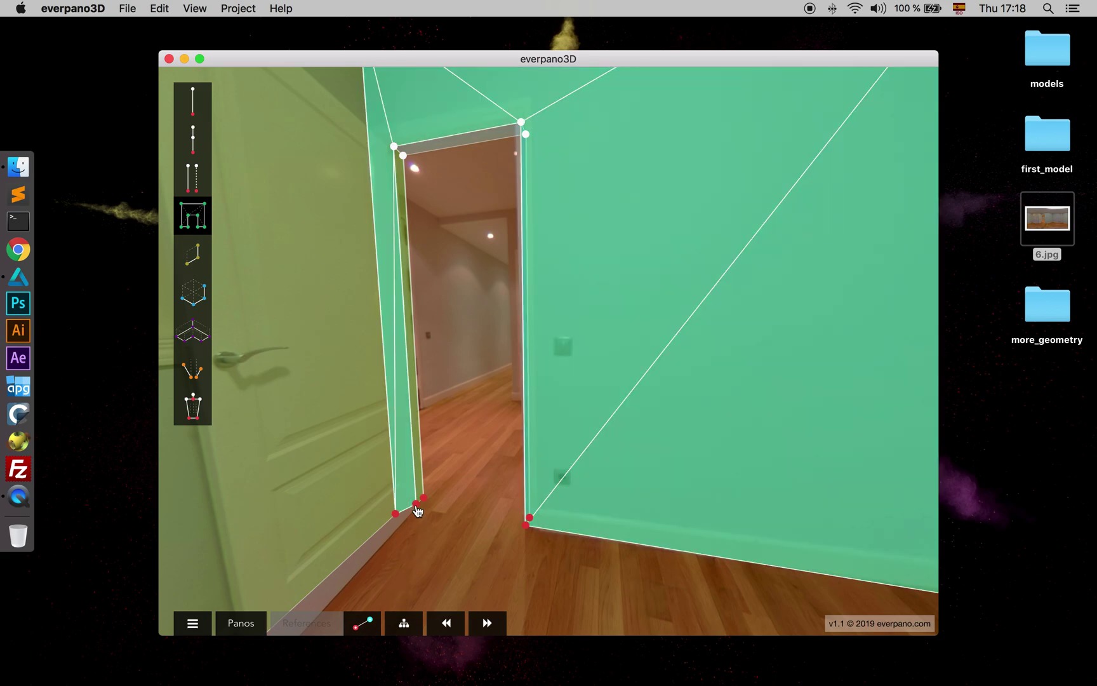
Move the room's floor corner beside the open door closer to the doorway jamb, in line with the wall base
{"action": "left_click_drag", "start_coordinate": [478, 444], "coordinate": [574, 534]}
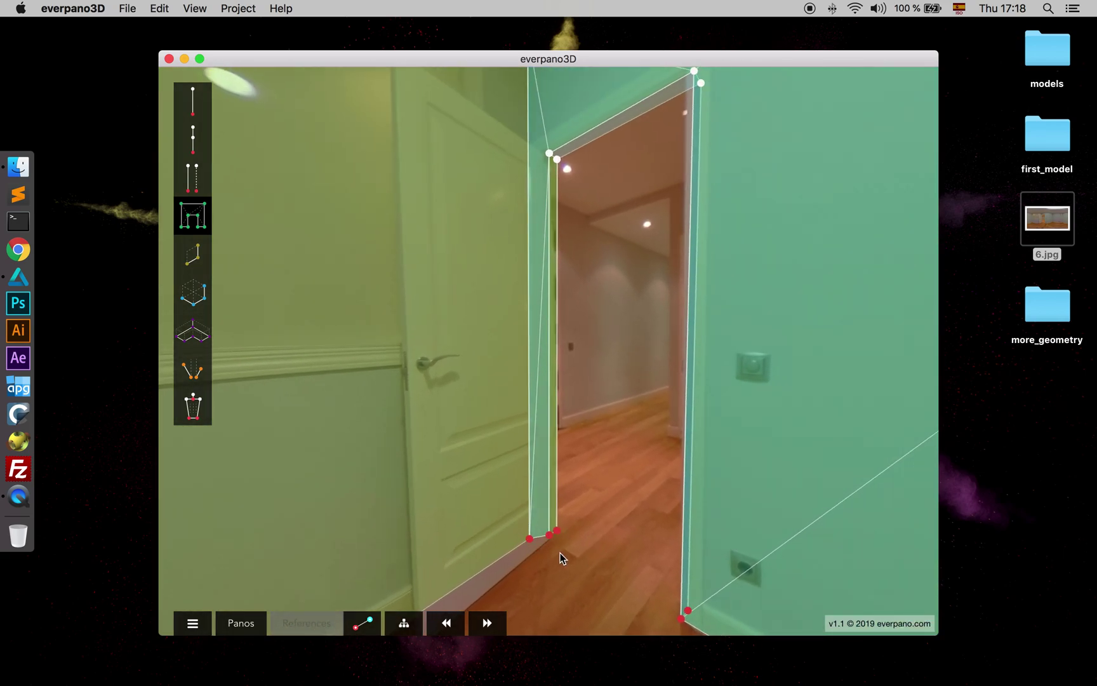
{"action": "scroll", "coordinate": [599, 540], "scroll_direction": "up", "scroll_amount": 5}
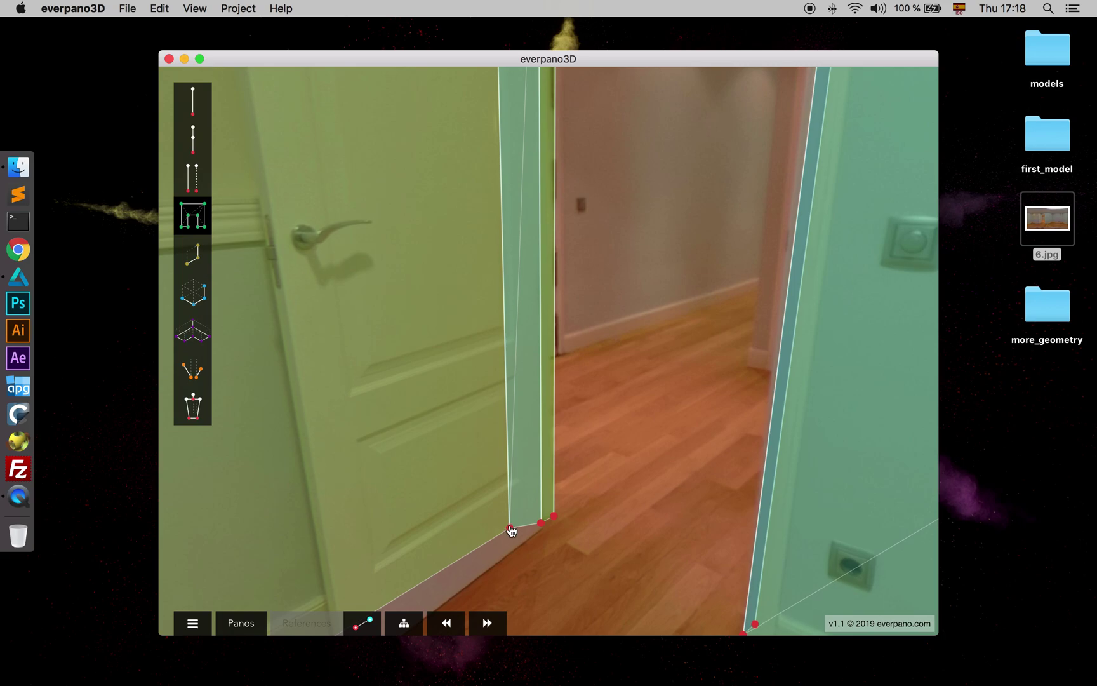
{"action": "scroll", "coordinate": [646, 382], "scroll_direction": "down", "scroll_amount": 5}
{"action": "left_click_drag", "start_coordinate": [646, 382], "coordinate": [588, 397]}
{"action": "scroll", "coordinate": [588, 396], "scroll_direction": "up", "scroll_amount": 5}
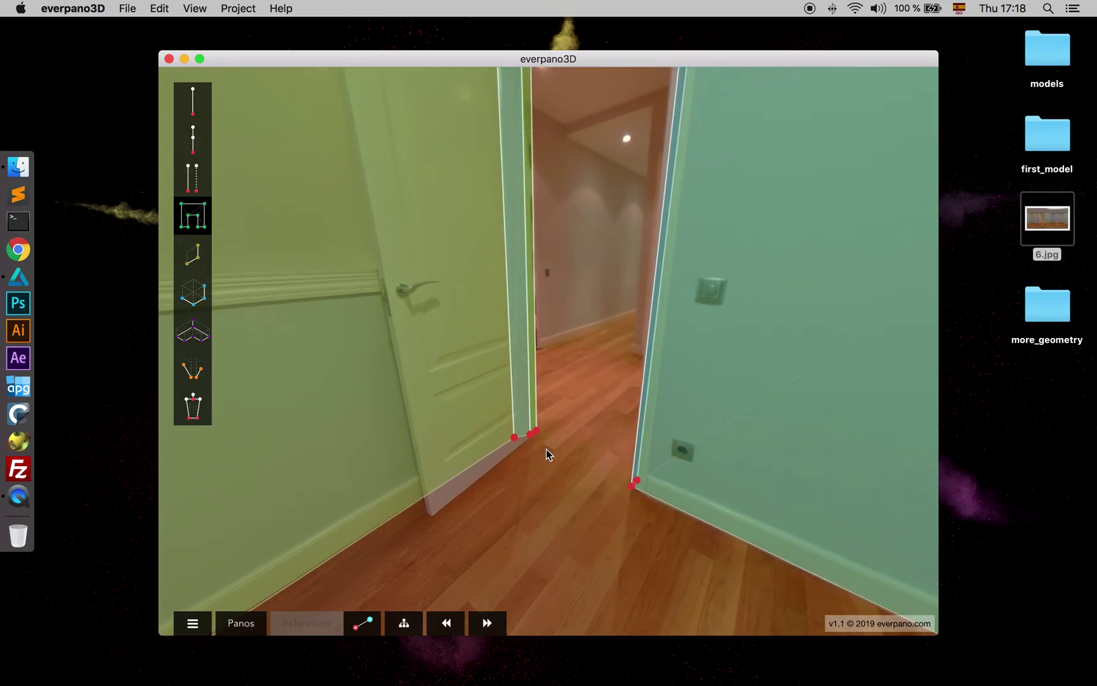
{"action": "left_click", "coordinate": [202, 219]}
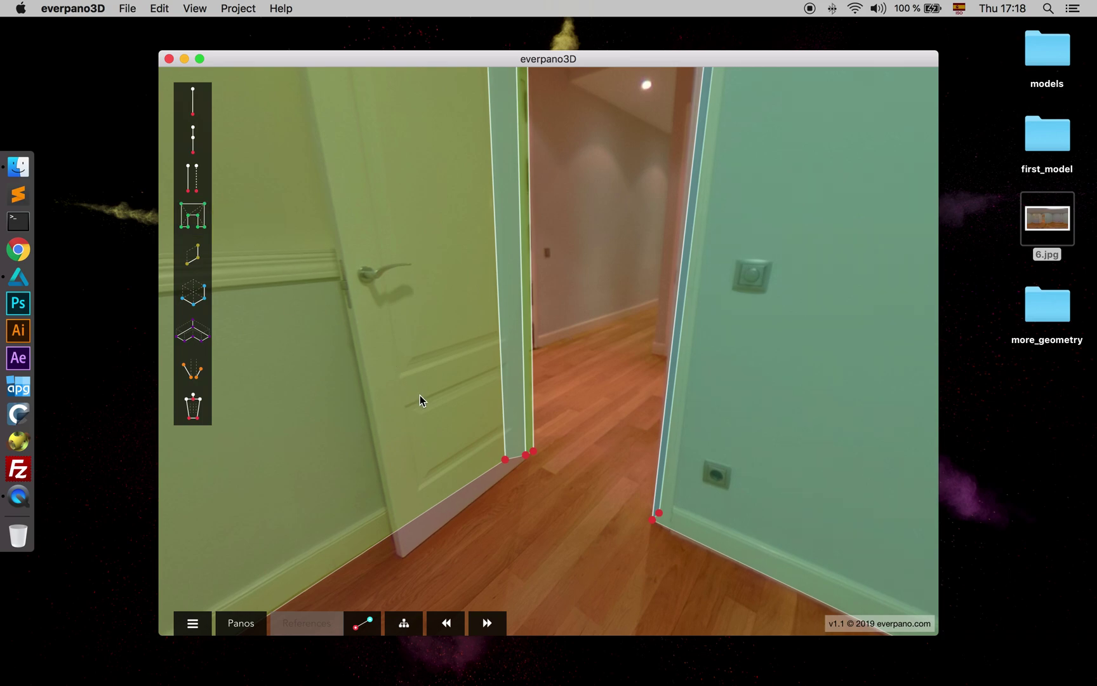
{"action": "left_click_drag", "start_coordinate": [505, 466], "coordinate": [508, 463]}
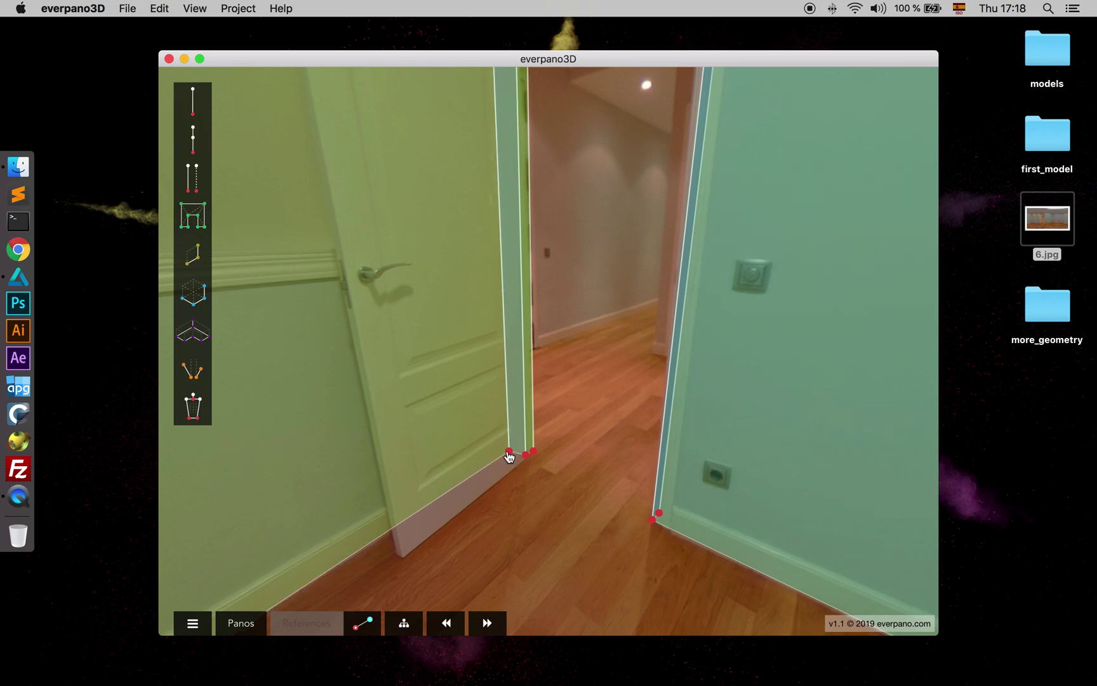
{"action": "left_click_drag", "start_coordinate": [510, 453], "coordinate": [513, 454]}
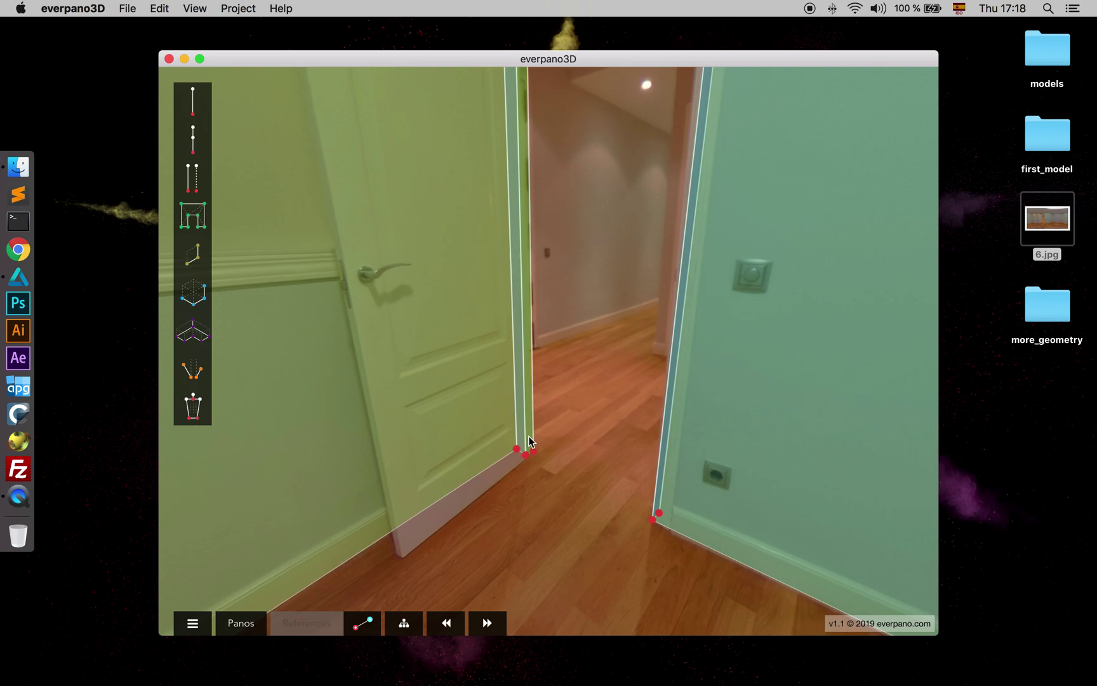
{"action": "mouse_move", "coordinate": [518, 454]}
{"action": "left_mouse_down"}
{"action": "mouse_move", "coordinate": [494, 421]}
{"action": "mouse_move", "coordinate": [515, 456]}
{"action": "left_mouse_up"}
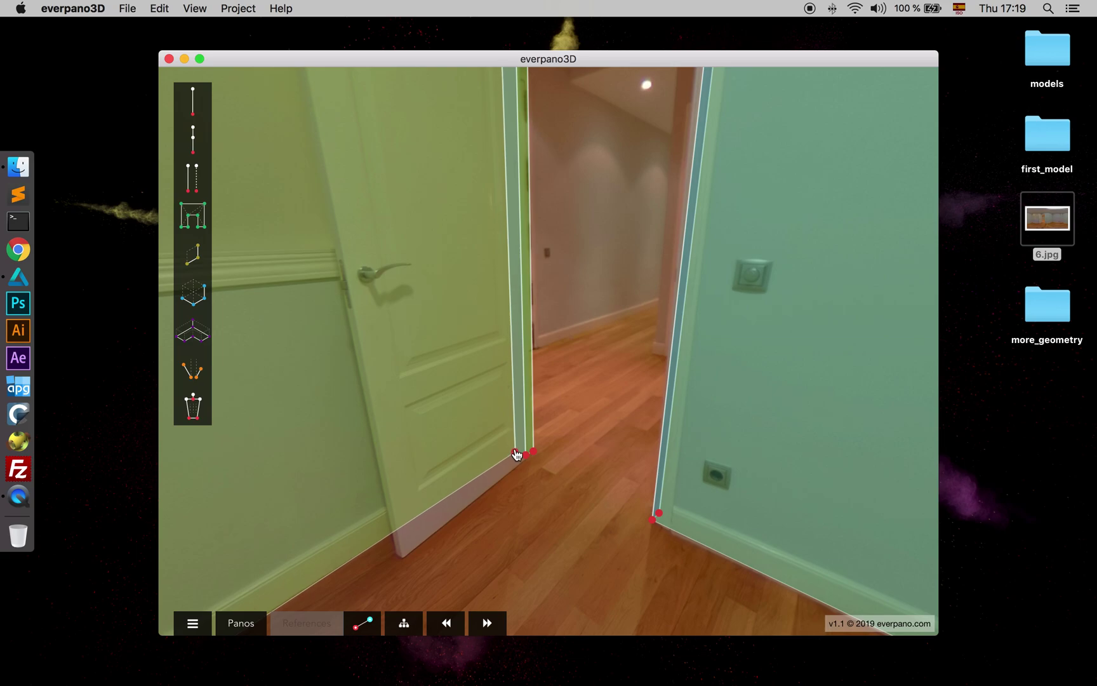
Start a floor polygon through the room corner on the open door's wall and the floor corners of both doorway jambs
{"action": "scroll", "coordinate": [592, 445], "scroll_direction": "down", "scroll_amount": 3}
{"action": "left_click_drag", "start_coordinate": [583, 463], "coordinate": [596, 438]}
{"action": "scroll", "coordinate": [508, 495], "scroll_direction": "down", "scroll_amount": 3}
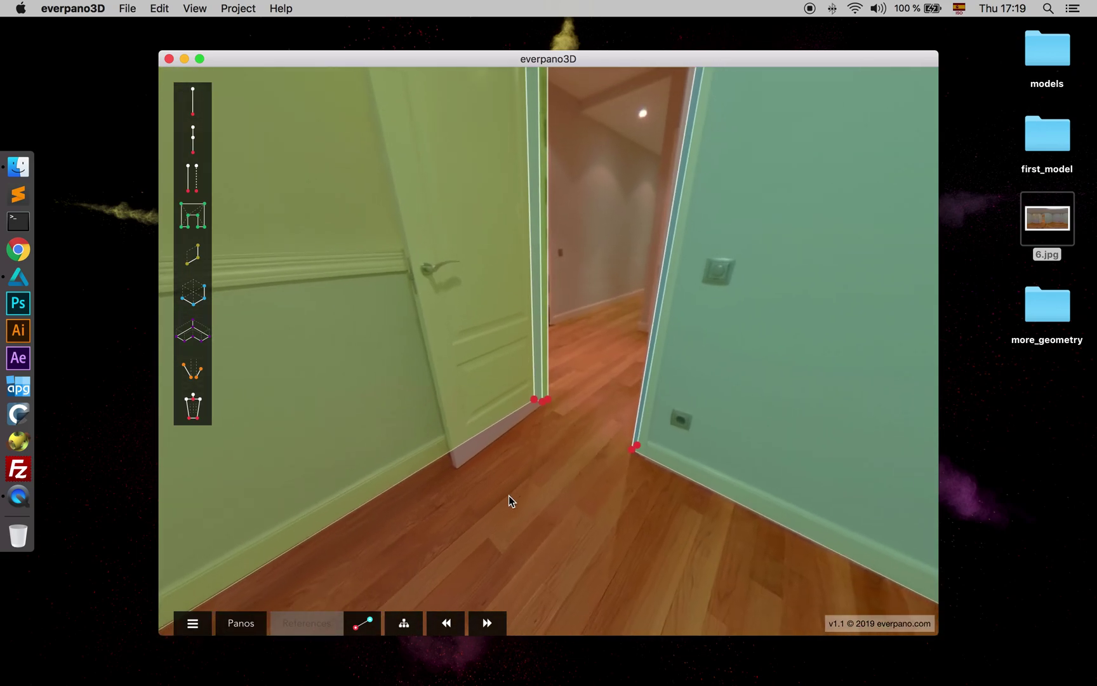
{"action": "left_click_drag", "start_coordinate": [526, 464], "coordinate": [588, 440]}
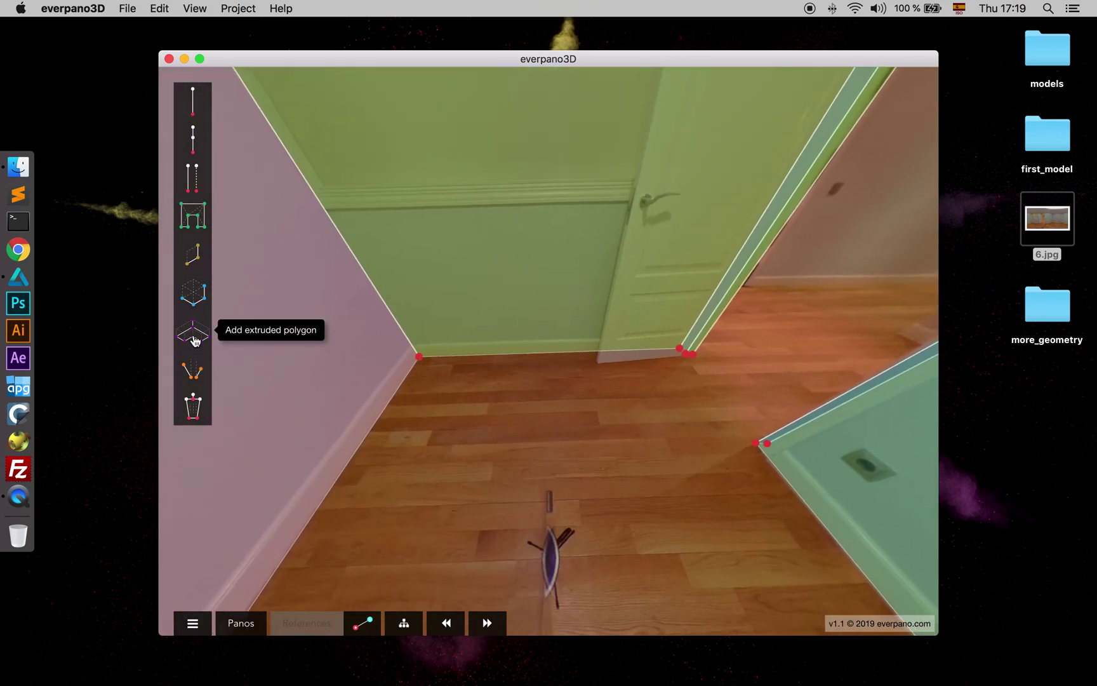
{"action": "left_click", "coordinate": [193, 216]}
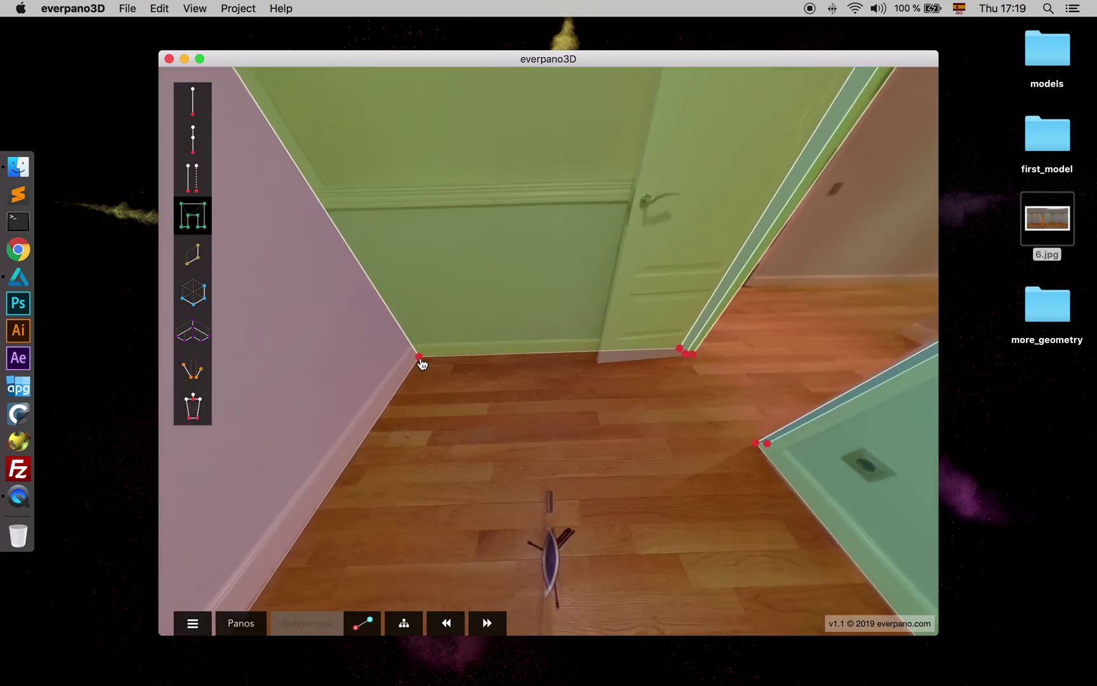
{"action": "left_click_drag", "start_coordinate": [421, 363], "coordinate": [533, 363]}
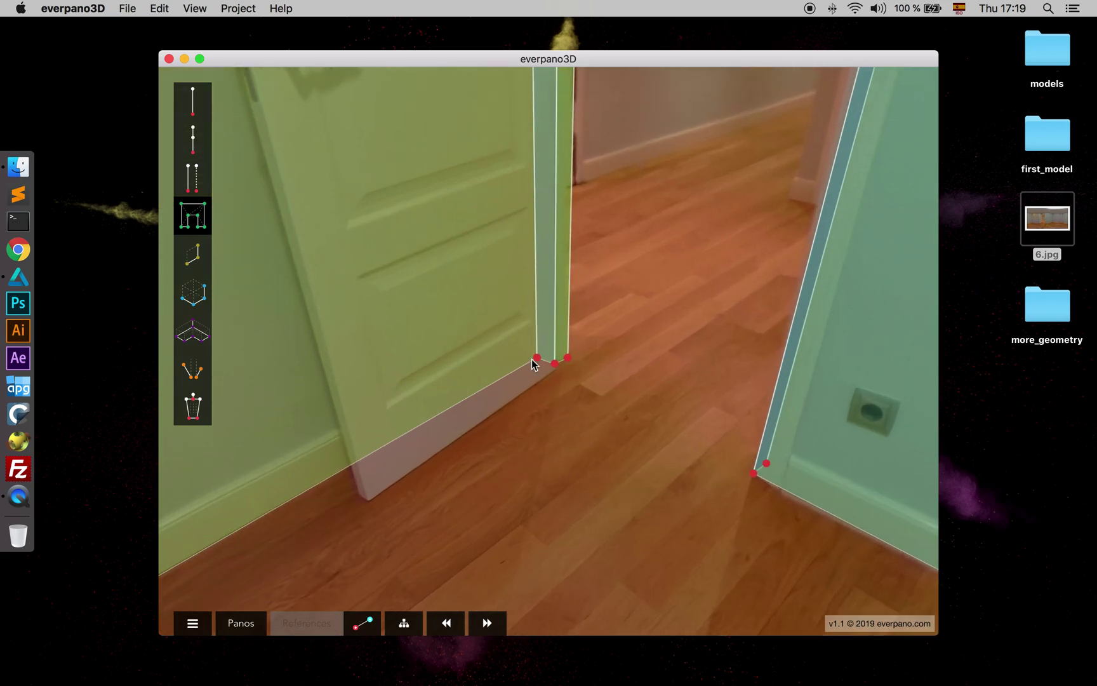
{"action": "left_click", "coordinate": [553, 366]}
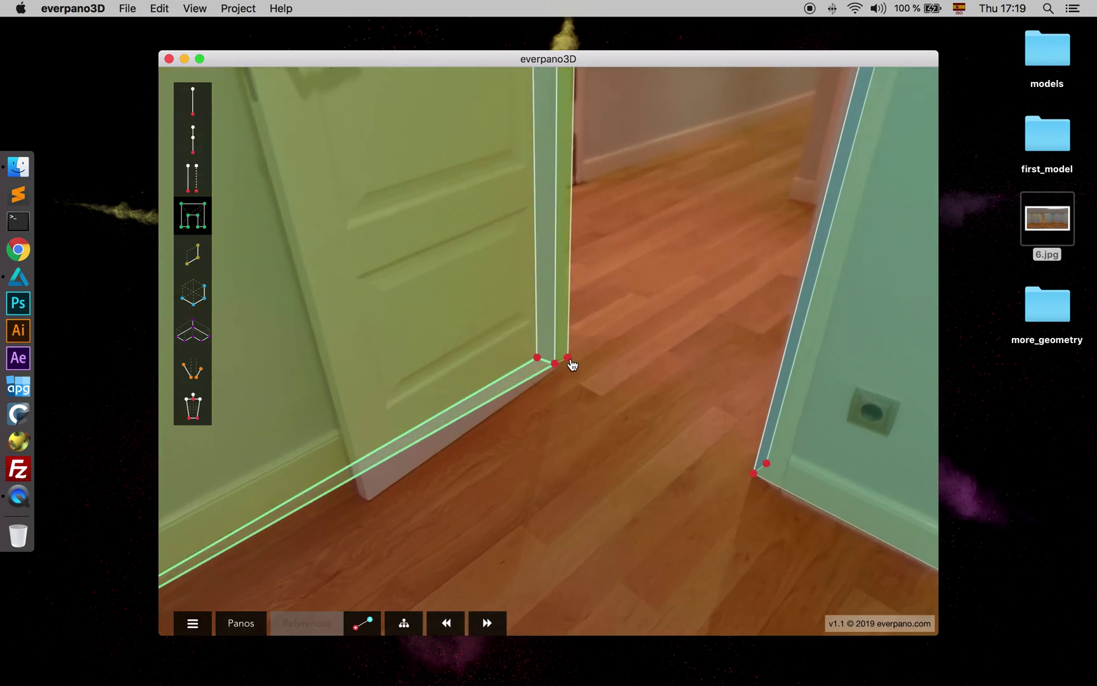
{"action": "left_click", "coordinate": [770, 464]}
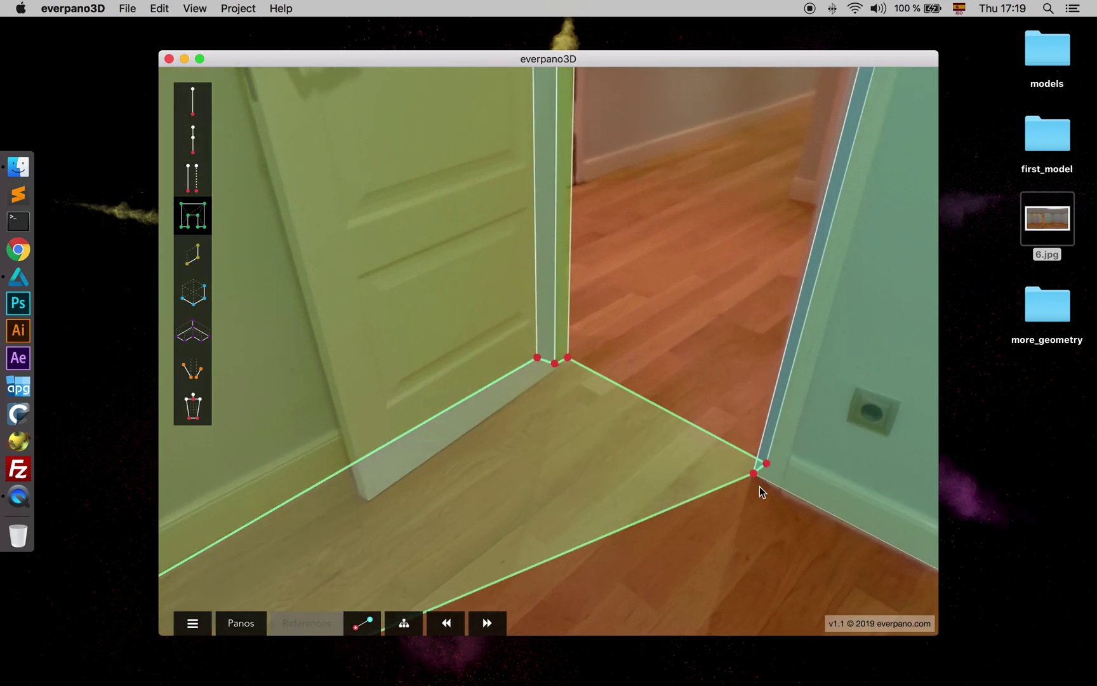
Continue the floor polygon through the next room corner and the three pillar corners, and close it at its starting corner
{"action": "left_click_drag", "start_coordinate": [759, 486], "coordinate": [324, 429]}
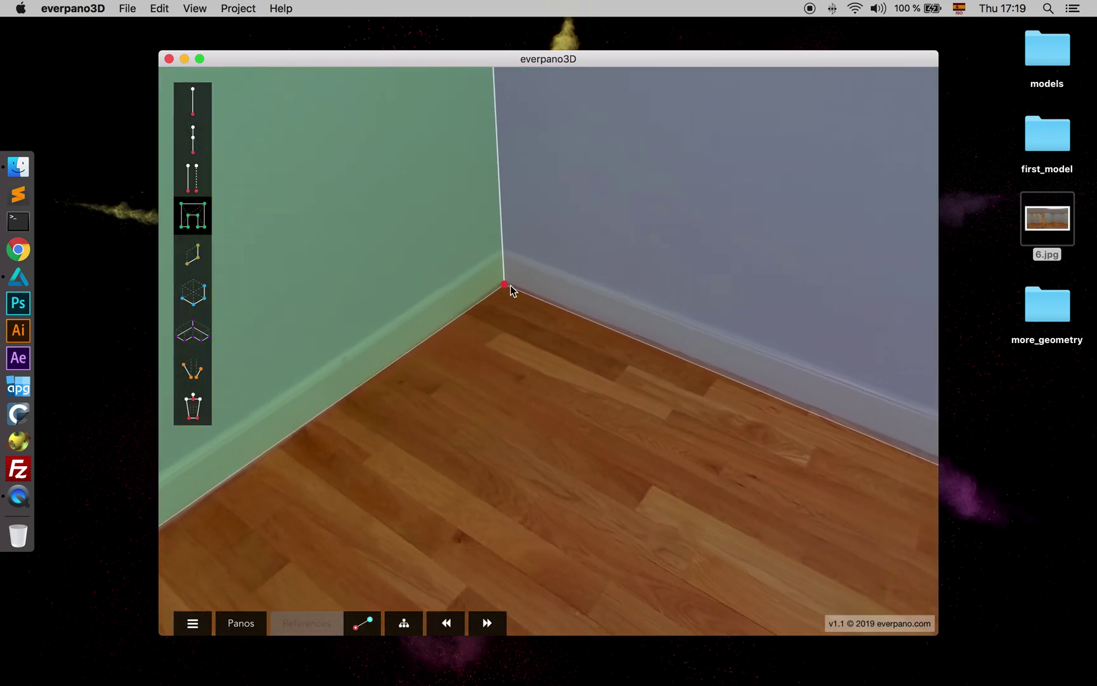
{"action": "left_click", "coordinate": [505, 285]}
{"action": "left_click_drag", "start_coordinate": [825, 419], "coordinate": [576, 373]}
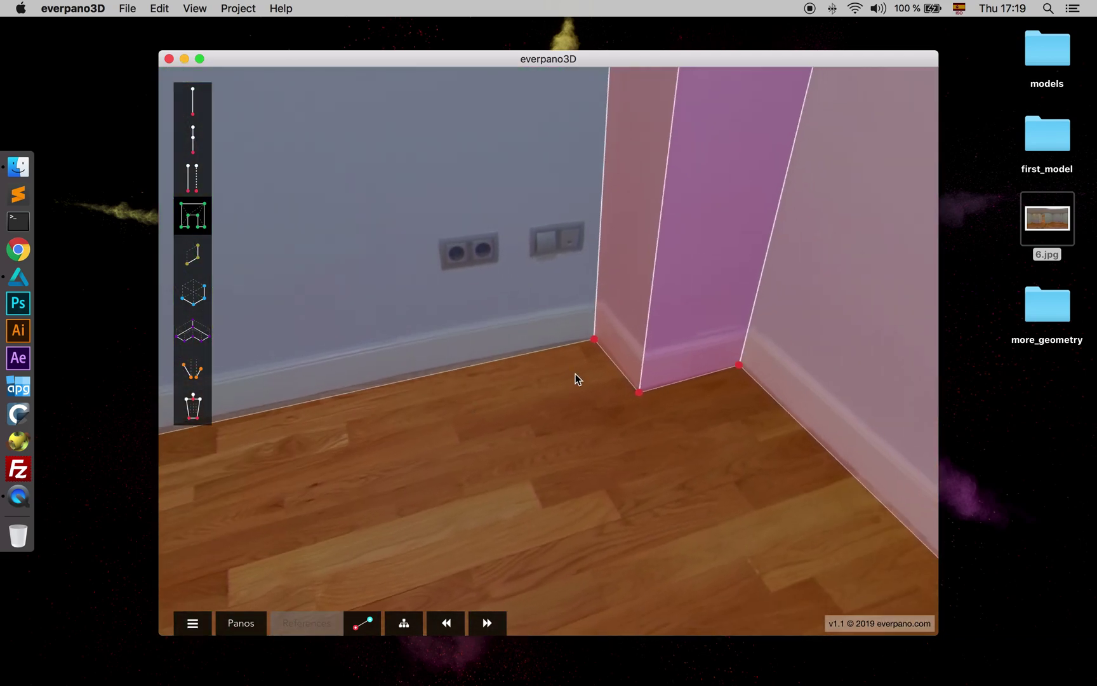
{"action": "left_click", "coordinate": [583, 340]}
{"action": "left_click", "coordinate": [629, 394]}
{"action": "left_click", "coordinate": [728, 363]}
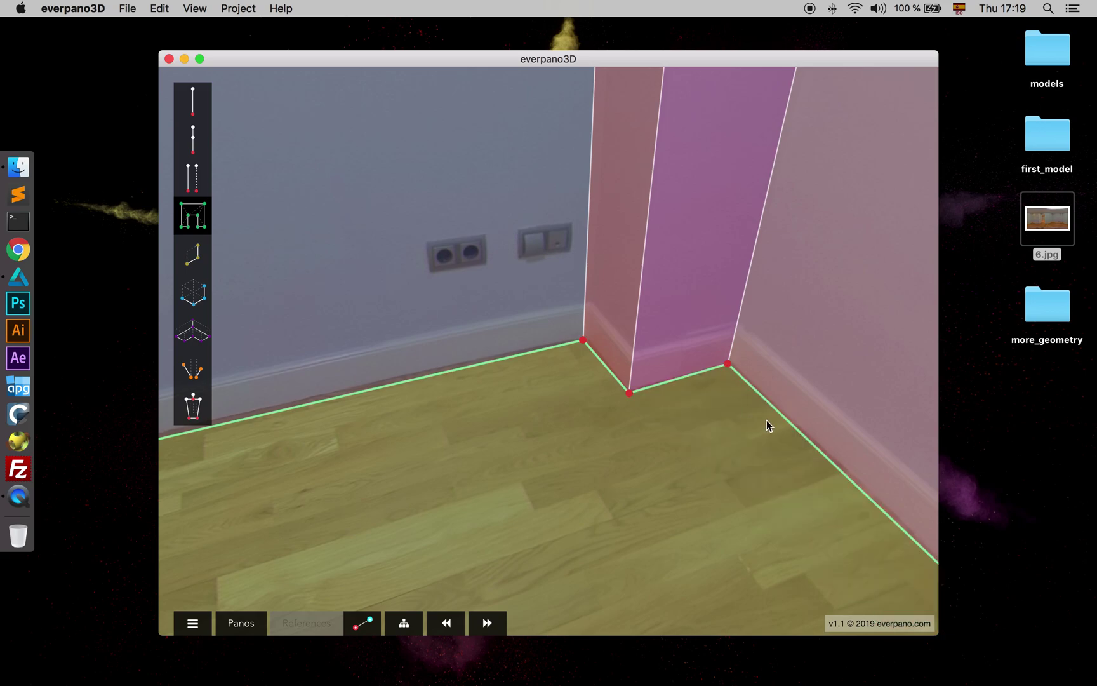
{"action": "left_click_drag", "start_coordinate": [766, 420], "coordinate": [859, 443]}
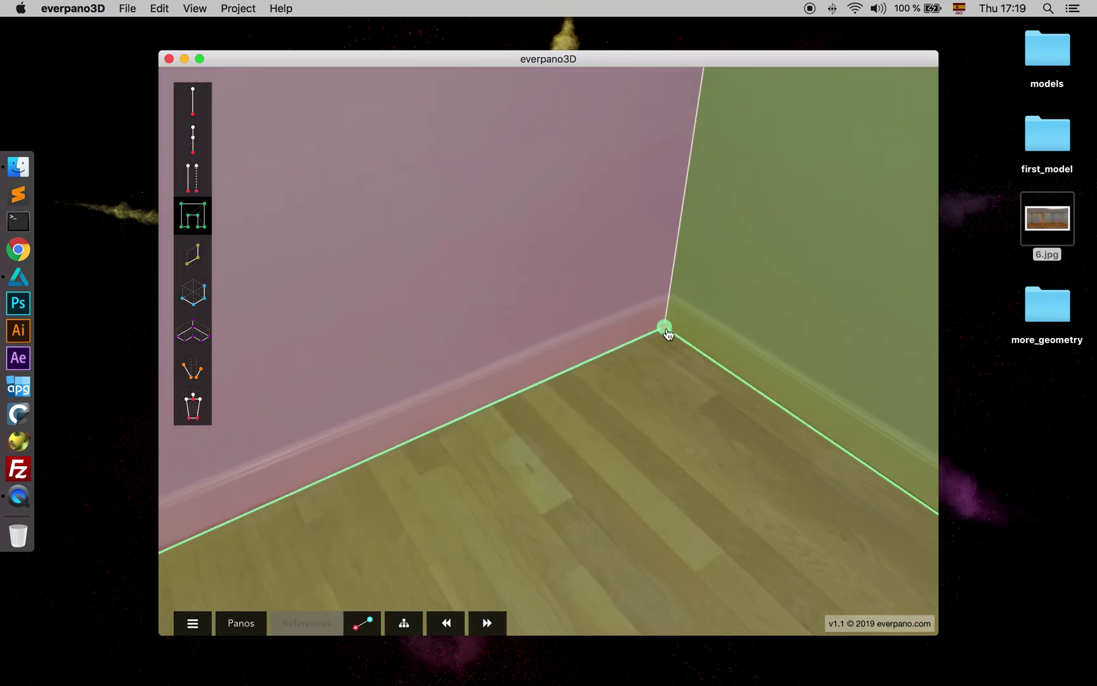
{"action": "left_click", "coordinate": [665, 327]}
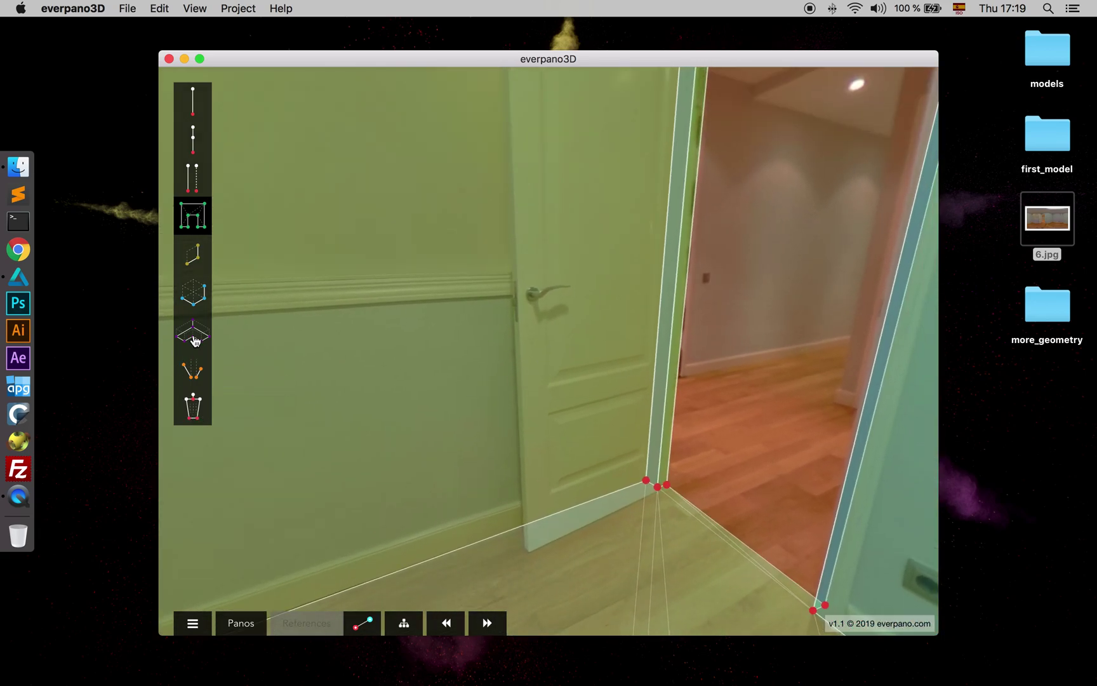
Start a box for the open door leaf, with the 3D model and vertical lines hidden
{"action": "left_click", "coordinate": [201, 296]}
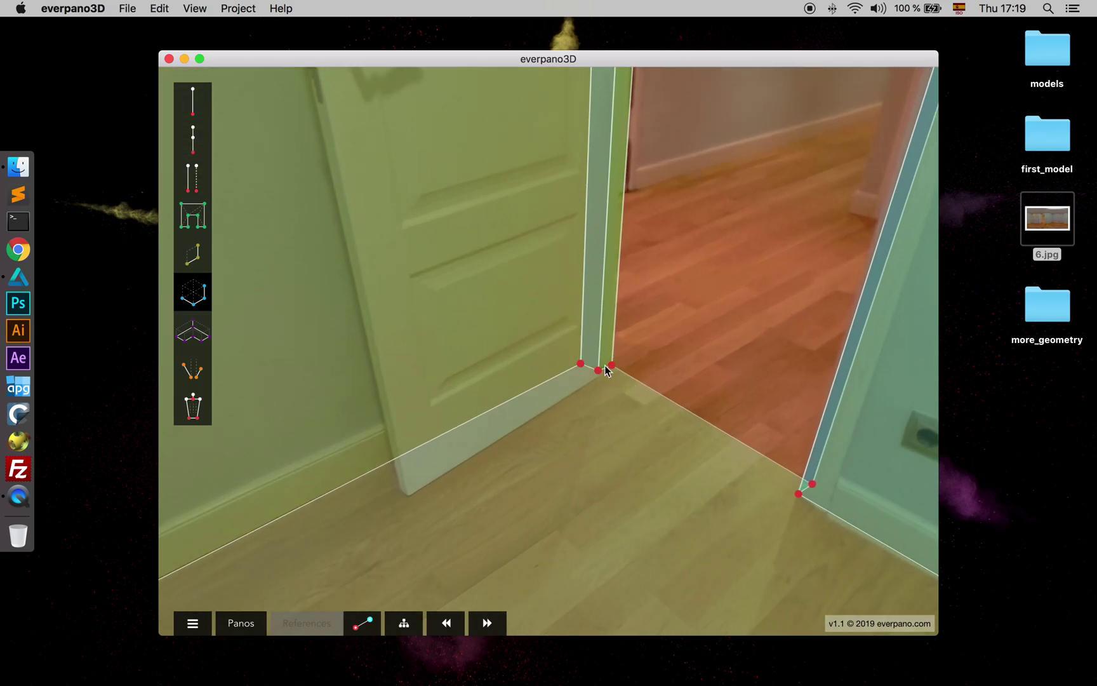
{"action": "left_click", "coordinate": [196, 9]}
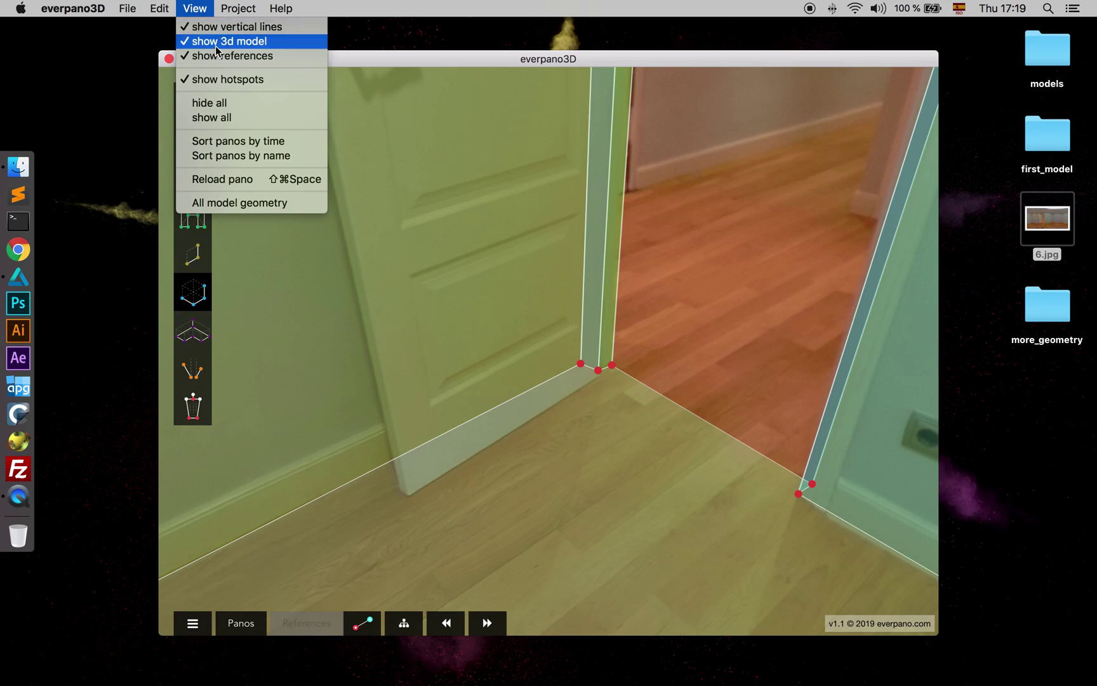
{"action": "left_click", "coordinate": [217, 43]}
{"action": "left_click", "coordinate": [194, 9]}
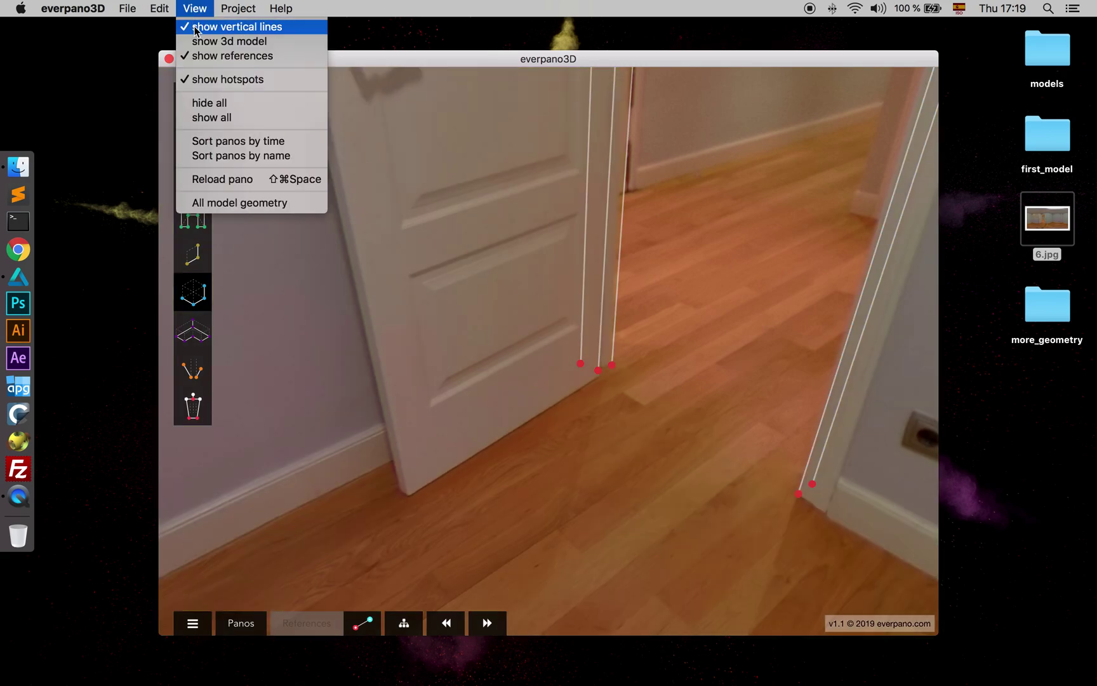
{"action": "left_click", "coordinate": [196, 28]}
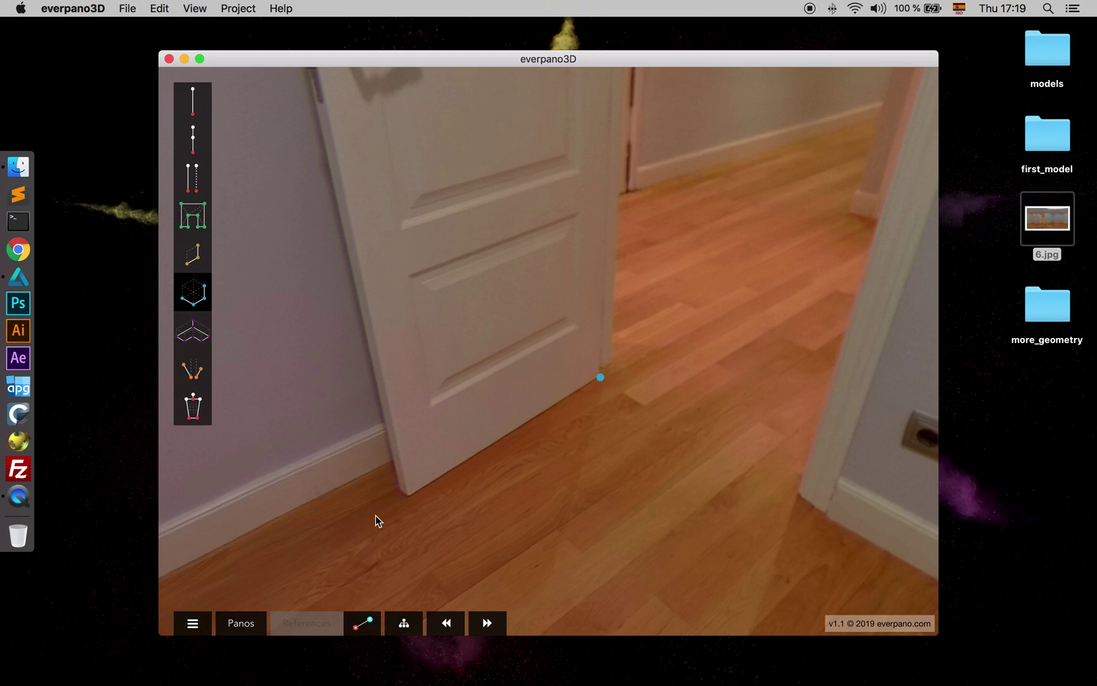
Base the box on the door leaf's bottom edge and thickness, and extrude it up to the leaf's top corner
{"action": "left_click", "coordinate": [408, 497]}
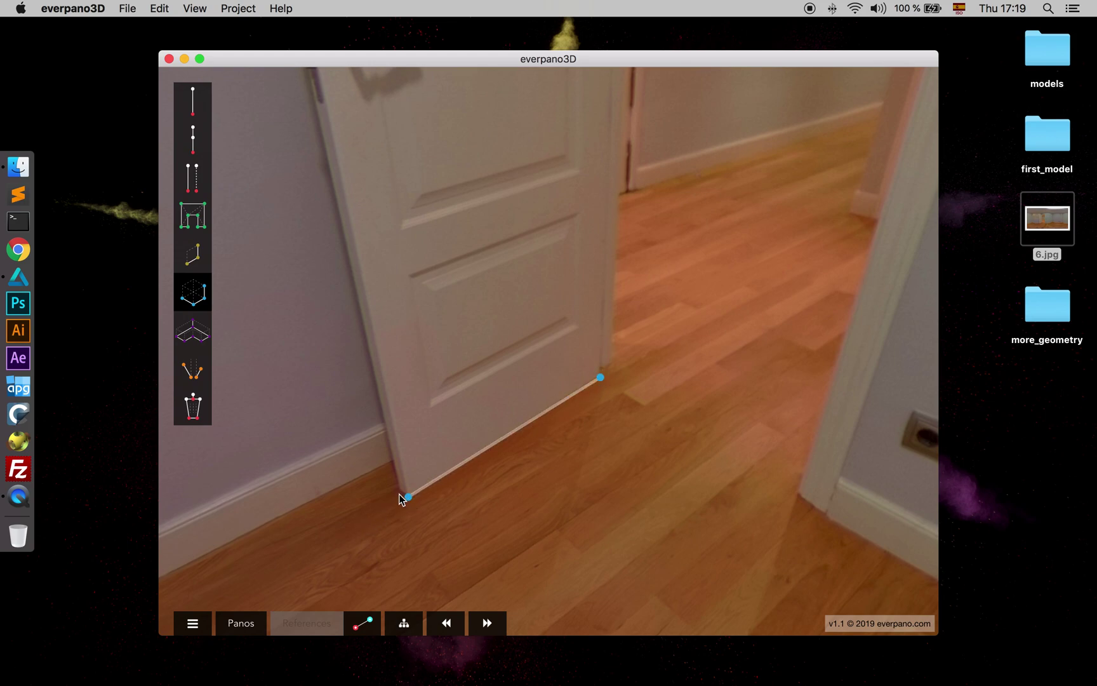
{"action": "left_click", "coordinate": [397, 491]}
{"action": "left_click_drag", "start_coordinate": [440, 411], "coordinate": [460, 561]}
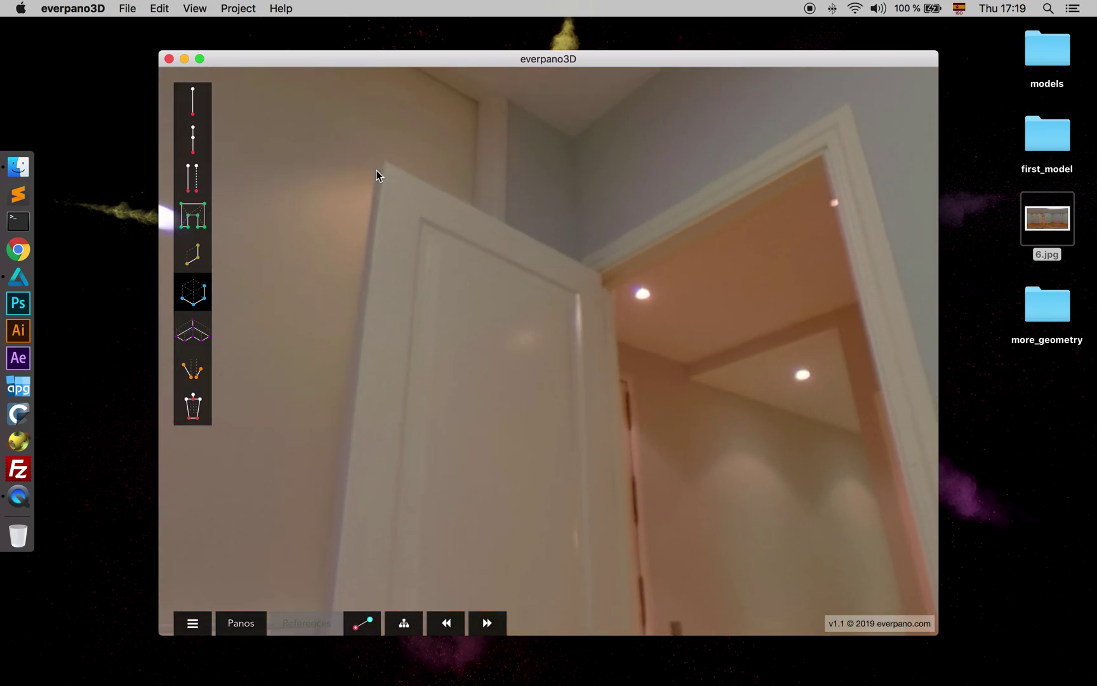
{"action": "left_click", "coordinate": [376, 170]}
{"action": "left_click_drag", "start_coordinate": [409, 315], "coordinate": [381, 152]}
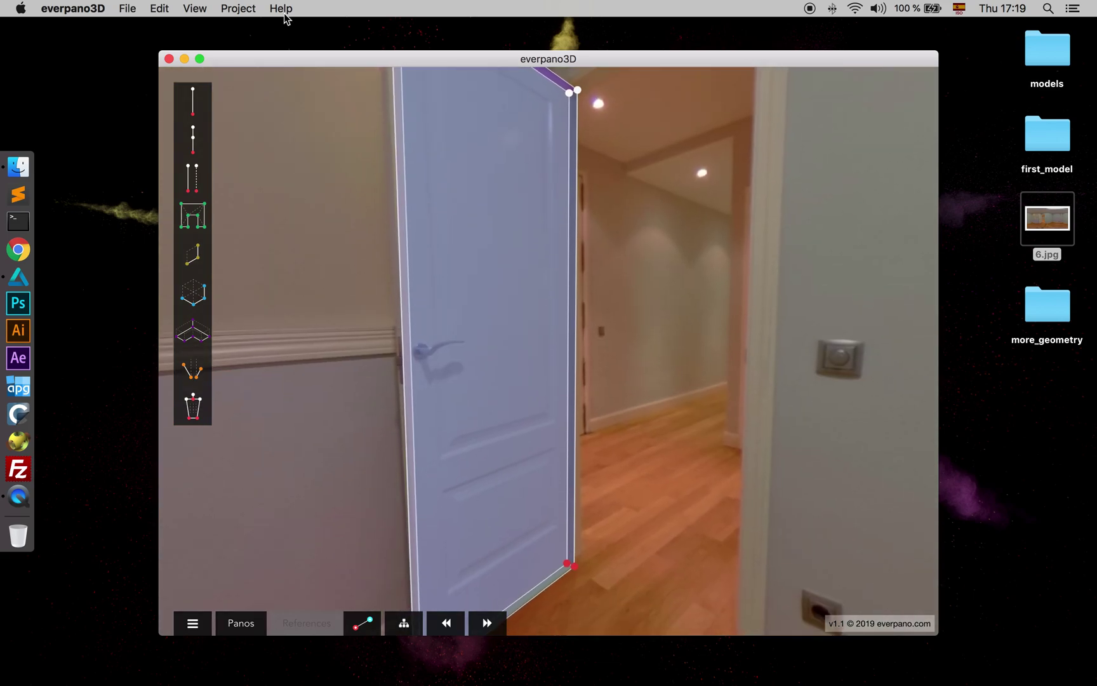
Show the vertical lines and the 3D model again over the panorama
{"action": "left_click", "coordinate": [194, 8]}
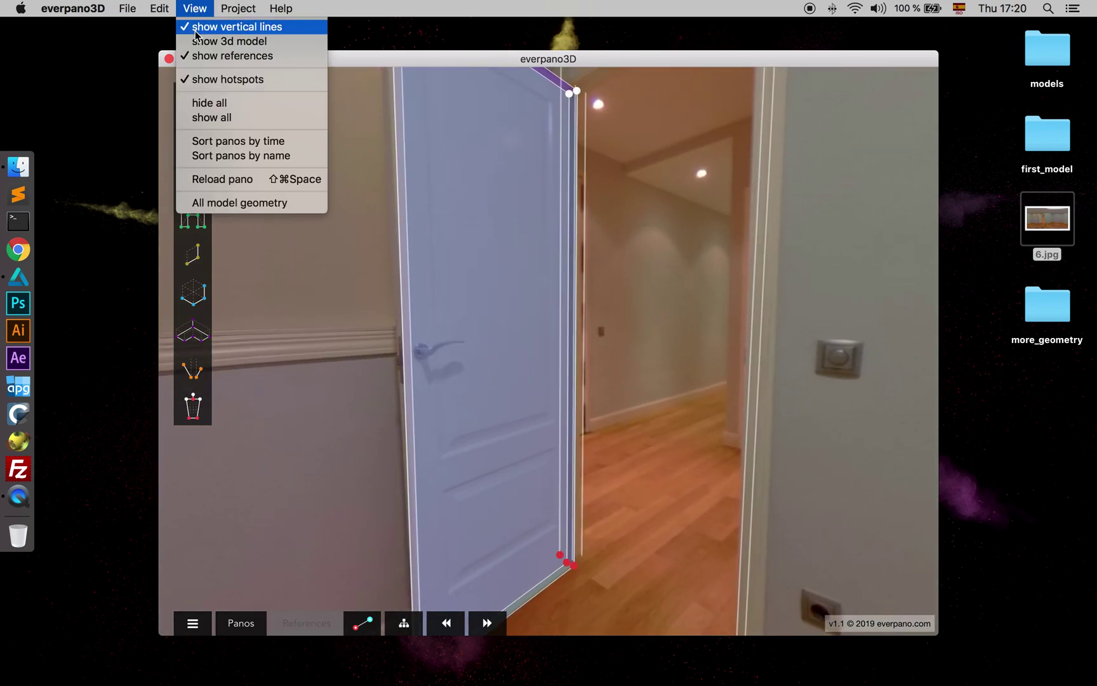
{"action": "left_click", "coordinate": [203, 41]}
{"action": "scroll", "coordinate": [450, 224], "scroll_direction": "down", "scroll_amount": 3}
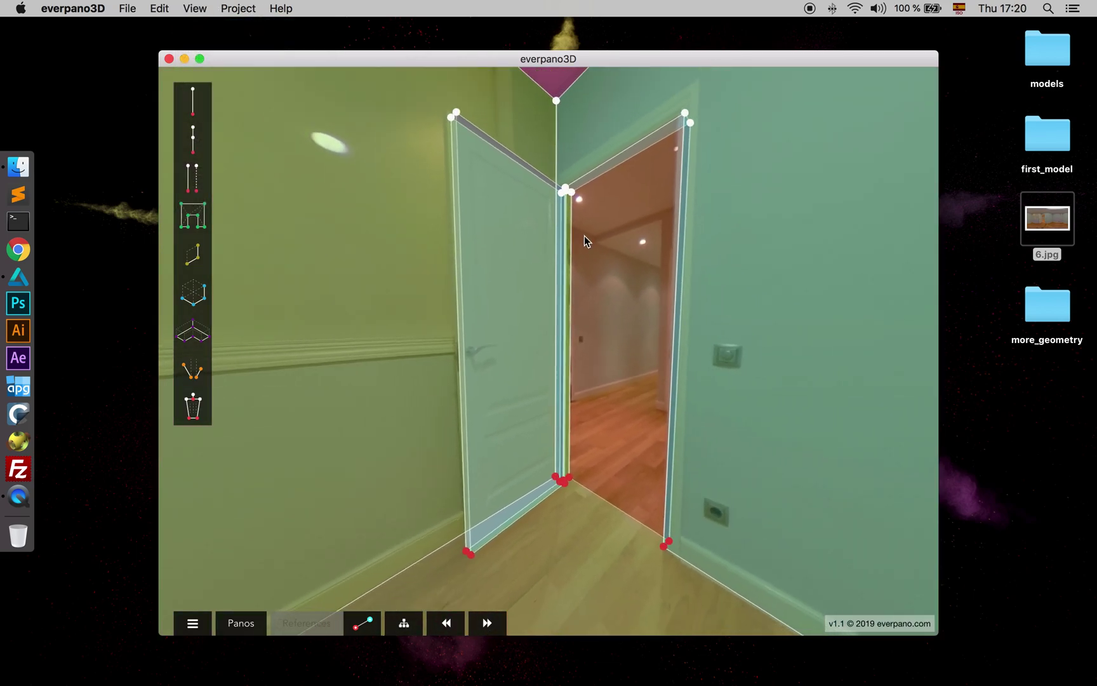
{"action": "left_click_drag", "start_coordinate": [584, 236], "coordinate": [749, 260]}
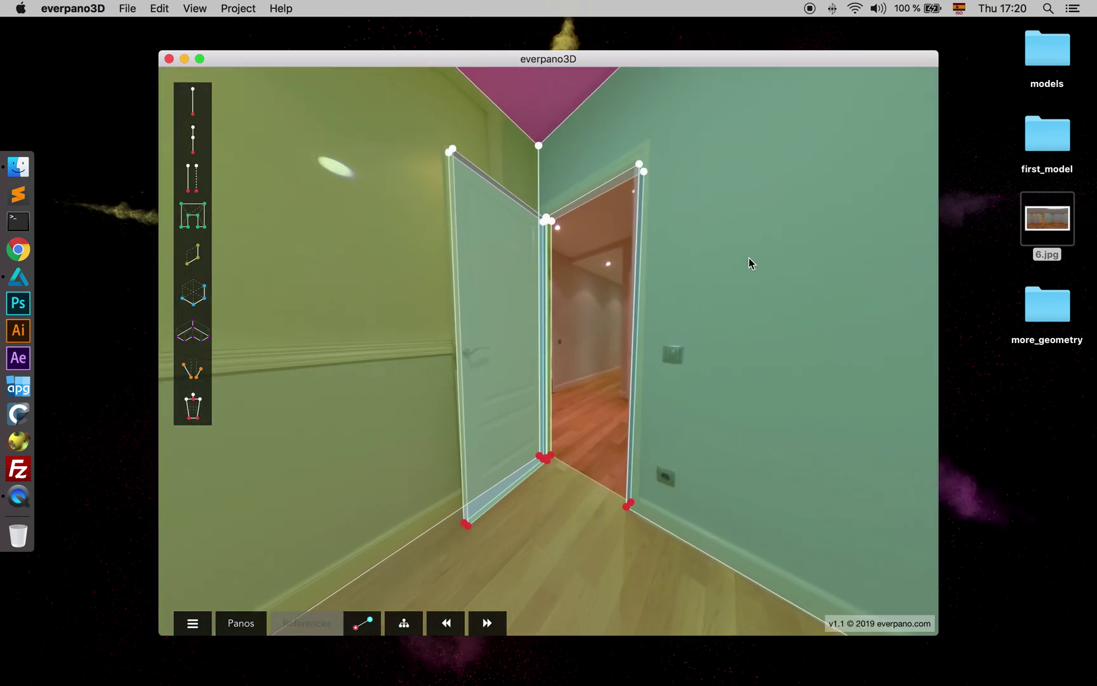
{"action": "left_click_drag", "start_coordinate": [565, 166], "coordinate": [651, 214]}
{"action": "left_click_drag", "start_coordinate": [375, 188], "coordinate": [476, 194]}
Preview the project, inspect the doorway, door leaf and room from inside and outside, and close the preview
{"action": "left_click", "coordinate": [231, 11]}
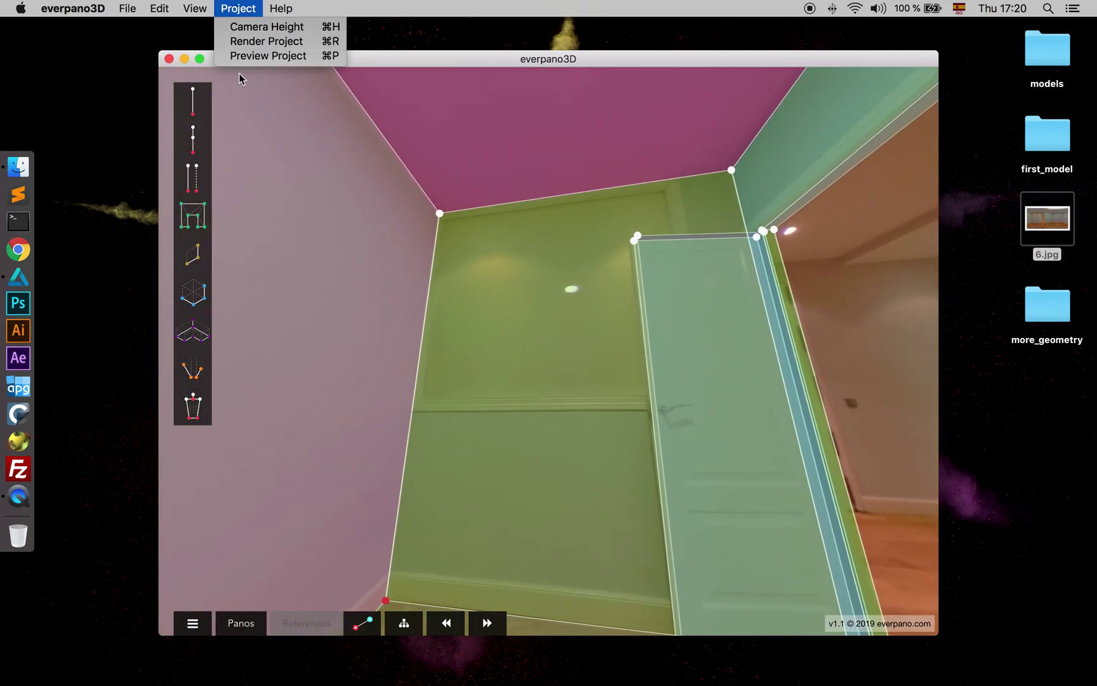
{"action": "left_click", "coordinate": [244, 57]}
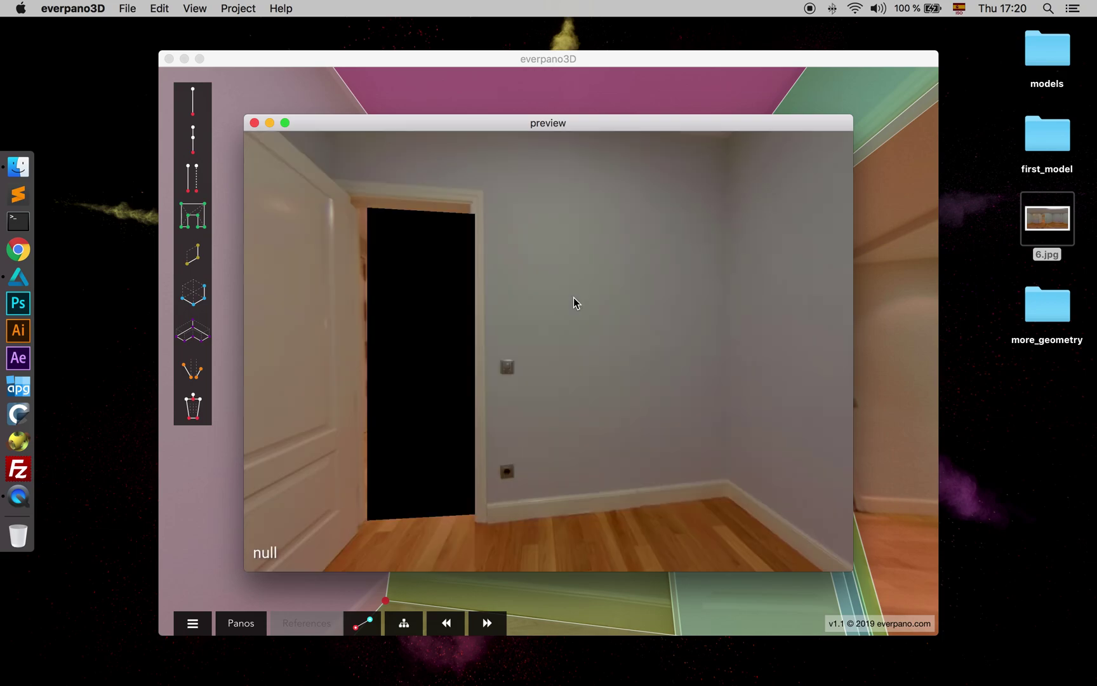
{"action": "left_click_drag", "start_coordinate": [647, 352], "coordinate": [803, 341]}
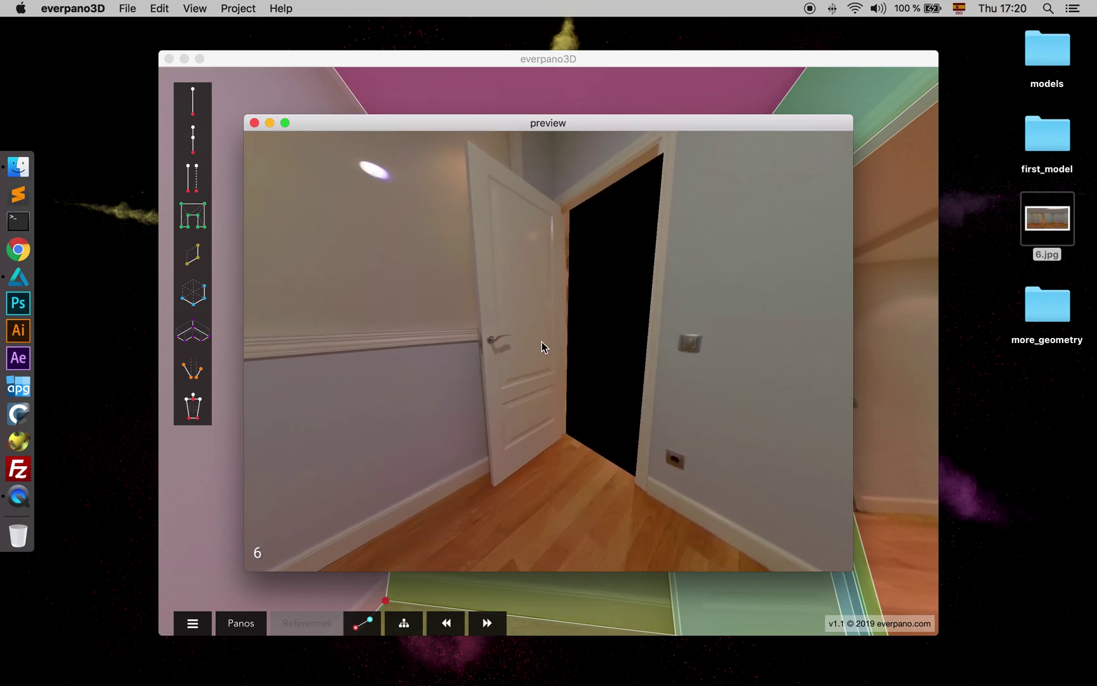
{"action": "left_click_drag", "start_coordinate": [606, 300], "coordinate": [439, 250]}
{"action": "scroll", "coordinate": [495, 325], "scroll_direction": "down", "scroll_amount": 5}
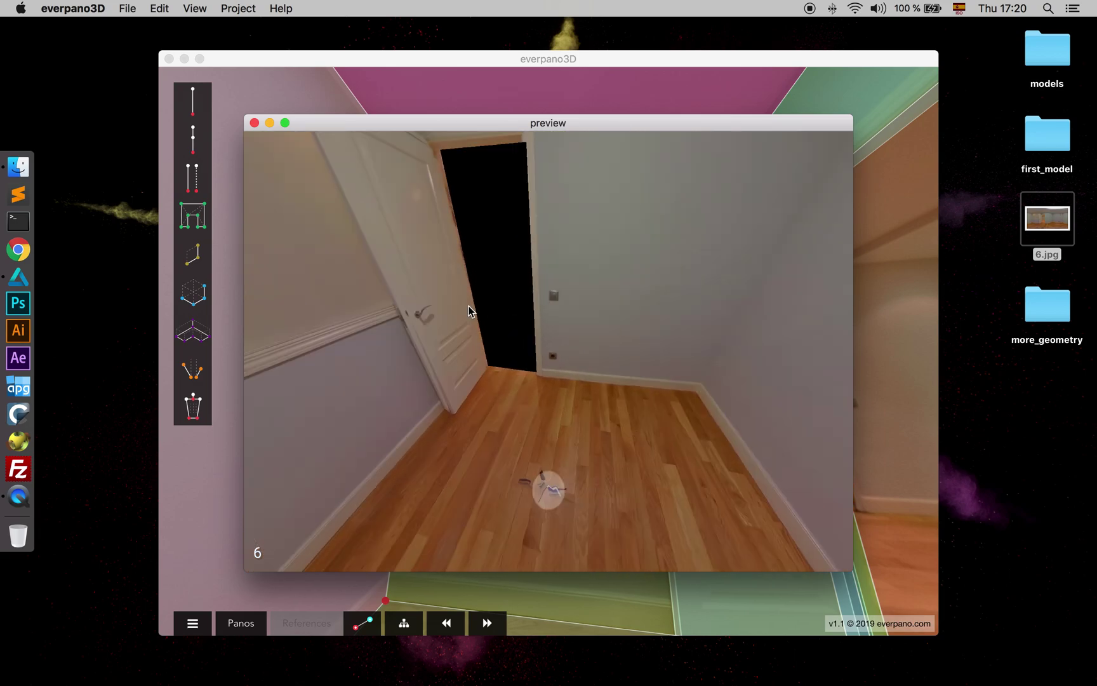
{"action": "scroll", "coordinate": [564, 357], "scroll_direction": "up", "scroll_amount": 4}
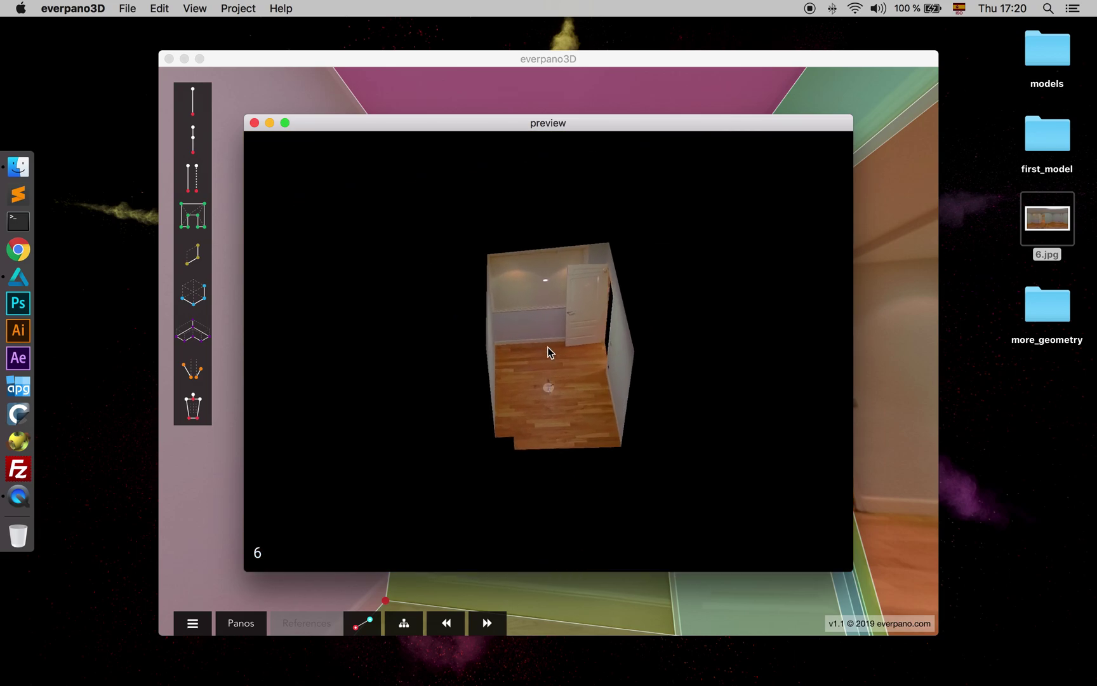
{"action": "left_click_drag", "start_coordinate": [548, 352], "coordinate": [730, 348]}
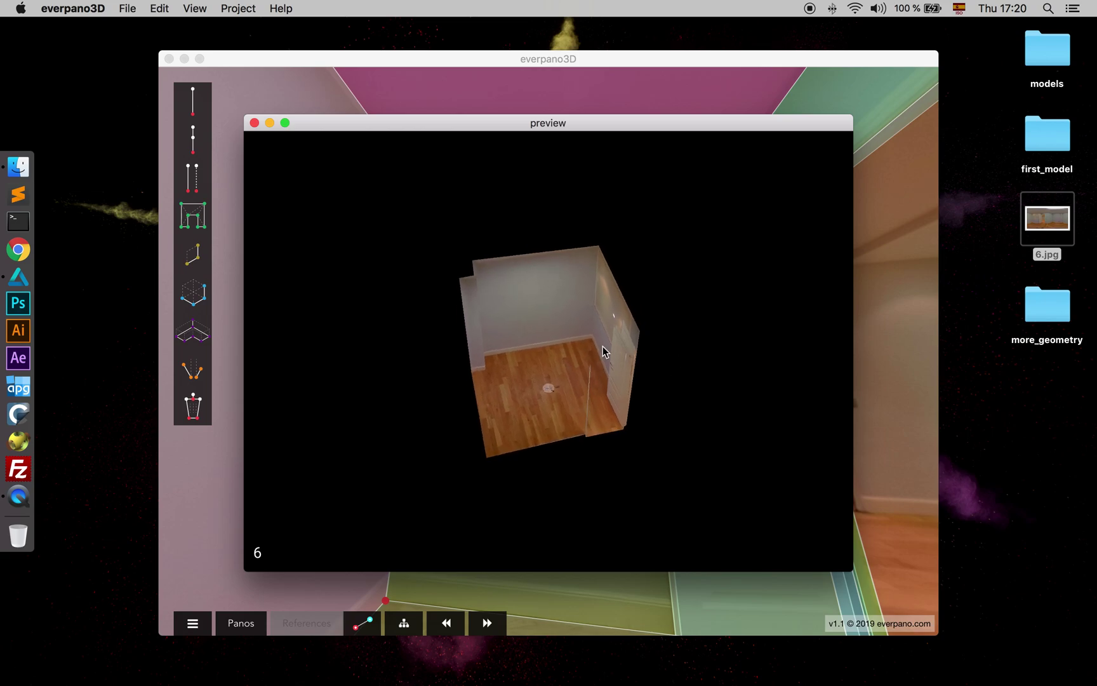
{"action": "left_click_drag", "start_coordinate": [553, 338], "coordinate": [287, 298]}
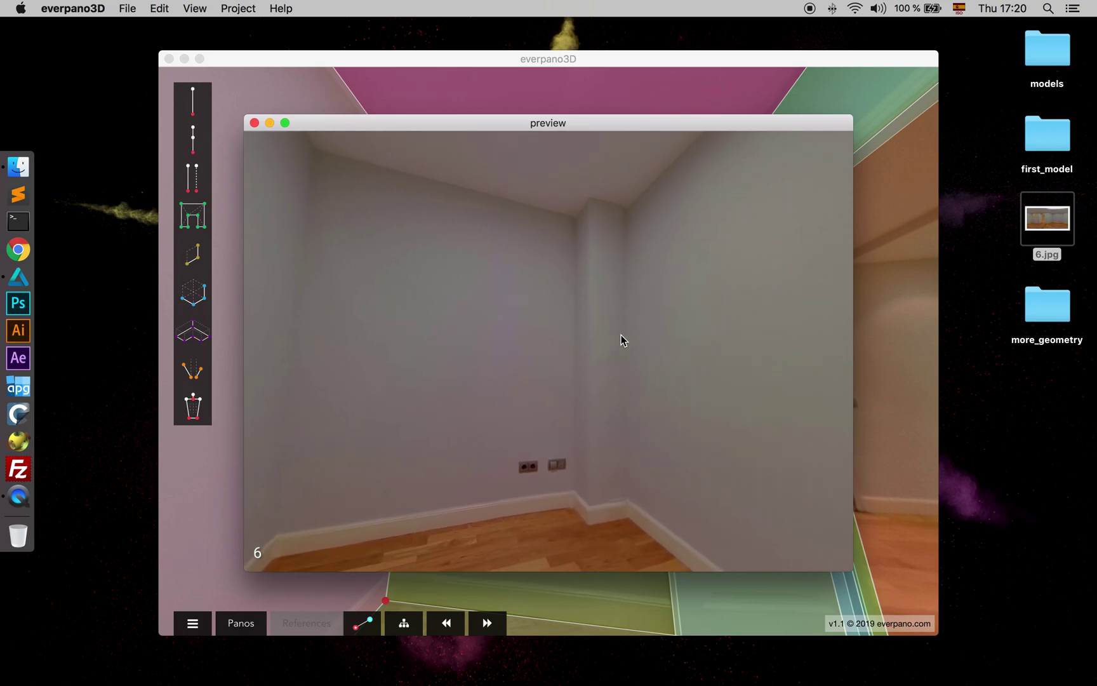
{"action": "left_click", "coordinate": [254, 123]}
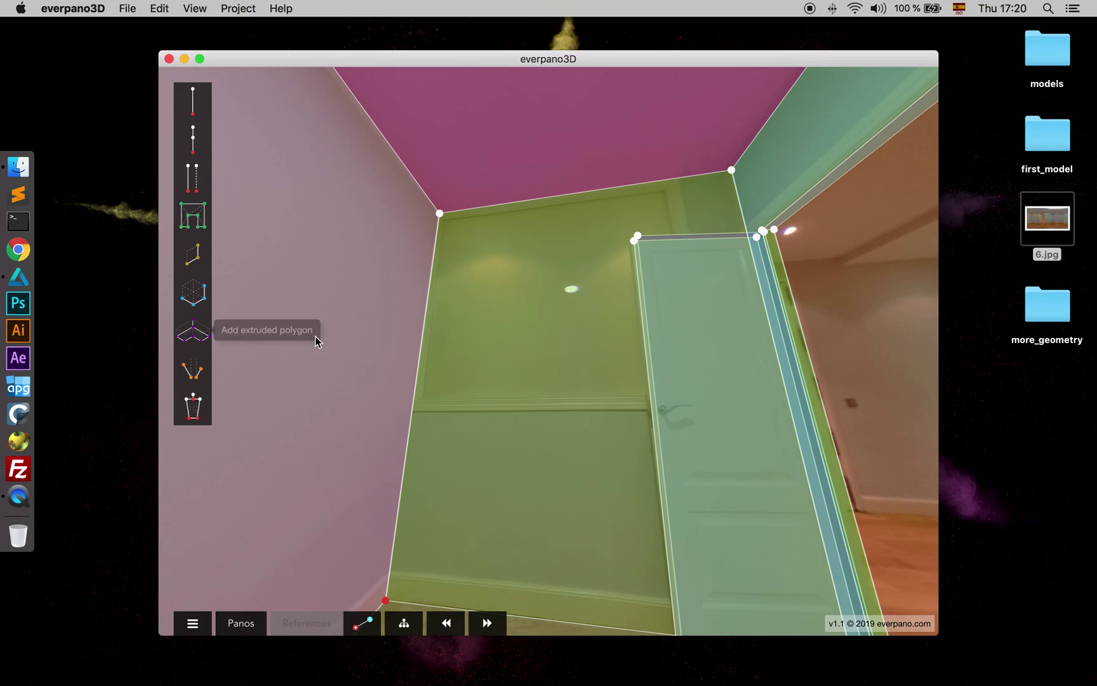
{"action": "left_click_drag", "start_coordinate": [316, 341], "coordinate": [558, 292]}
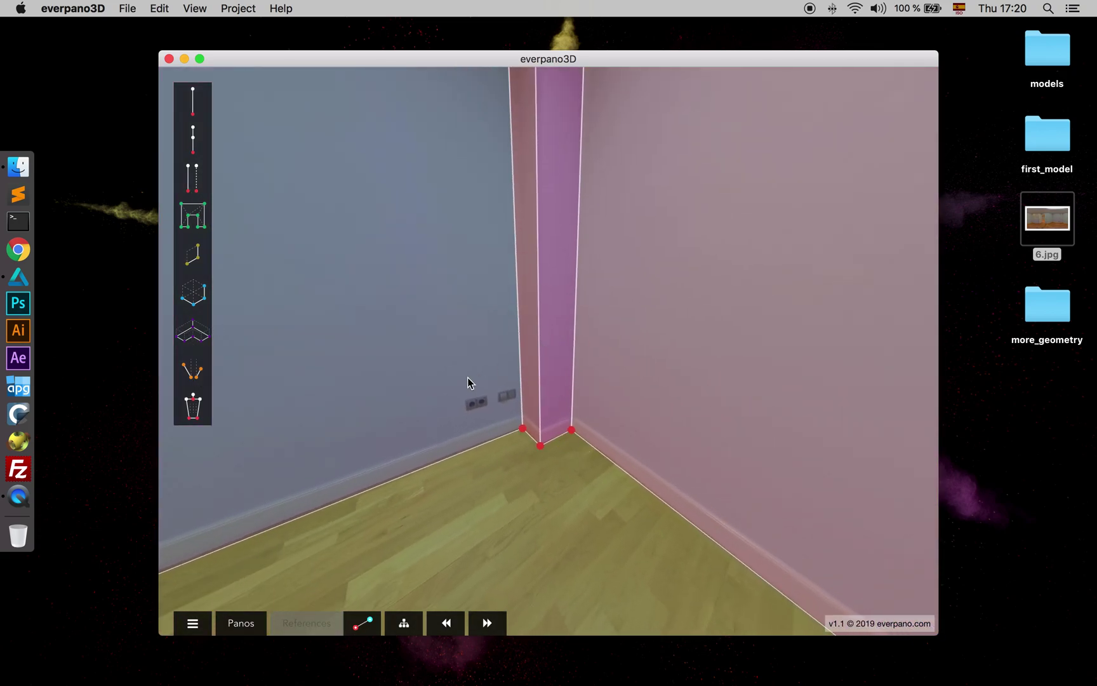
{"action": "scroll", "coordinate": [443, 358], "scroll_direction": "down", "scroll_amount": 4}
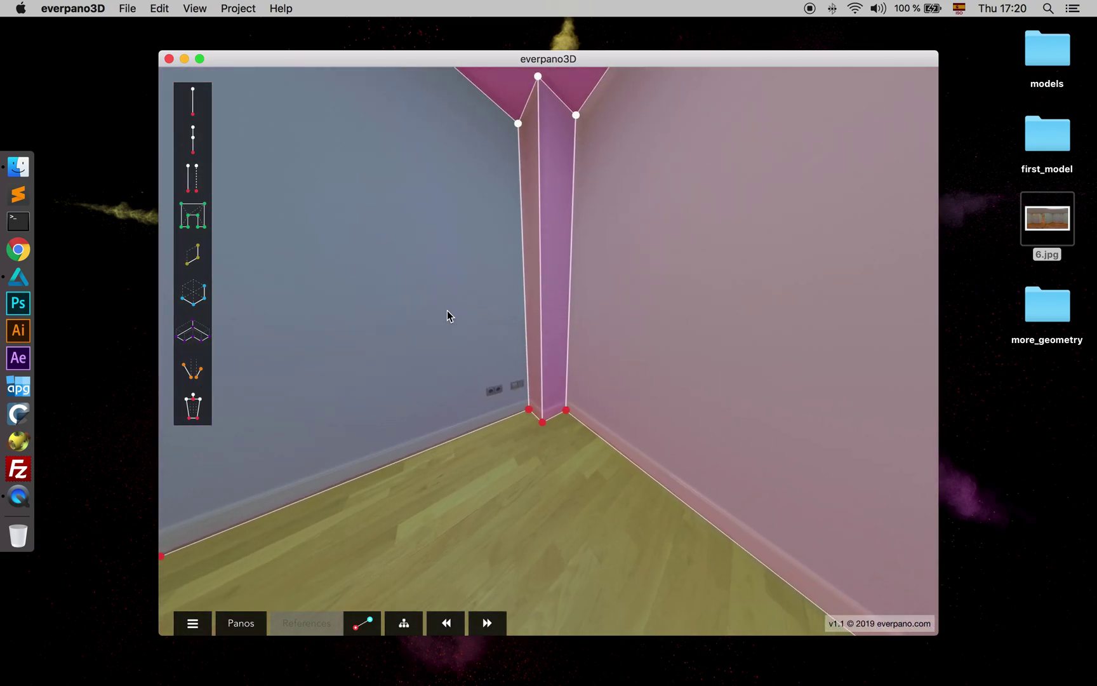
{"action": "left_click_drag", "start_coordinate": [424, 320], "coordinate": [450, 349]}
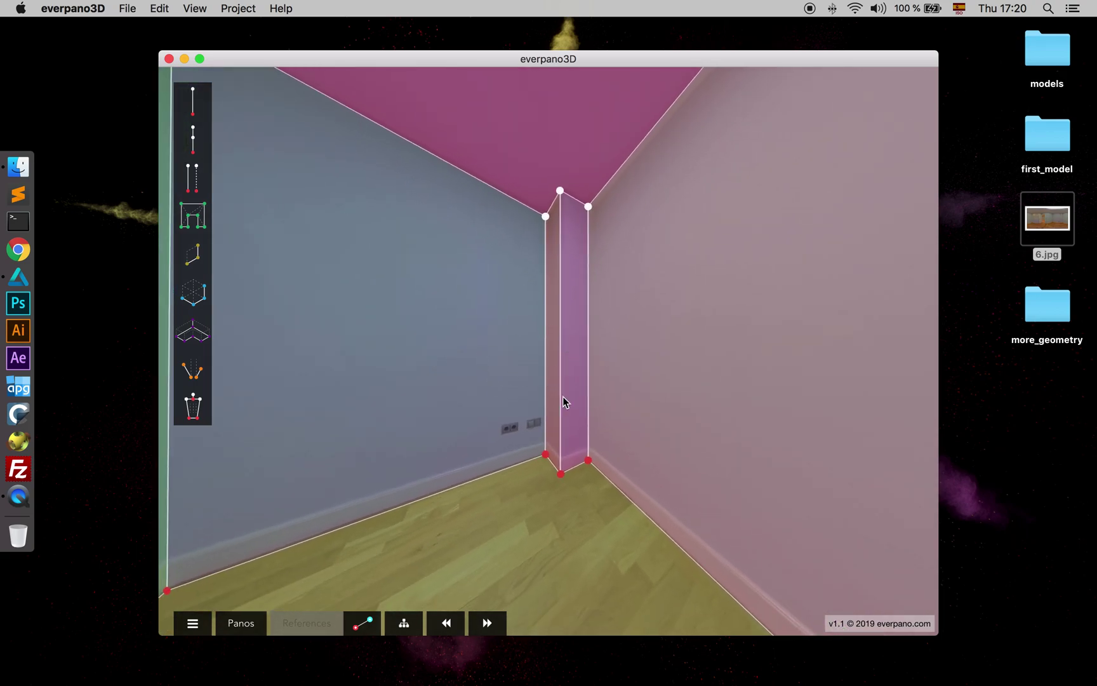
{"action": "left_click_drag", "start_coordinate": [436, 390], "coordinate": [509, 340]}
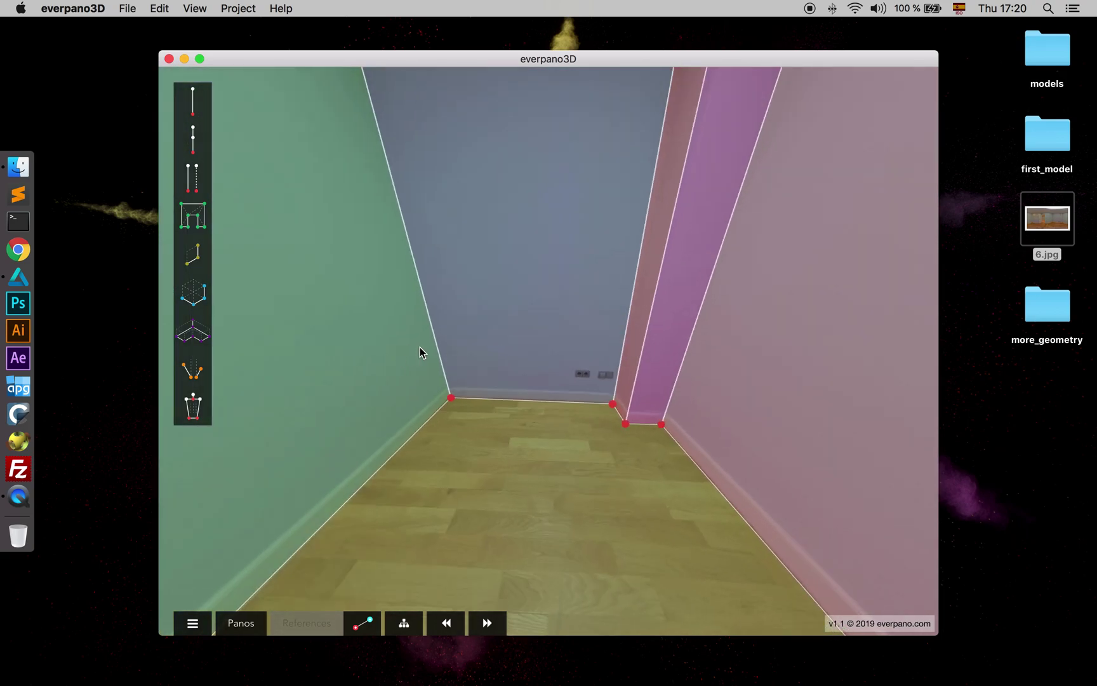
{"action": "left_click_drag", "start_coordinate": [577, 294], "coordinate": [480, 311]}
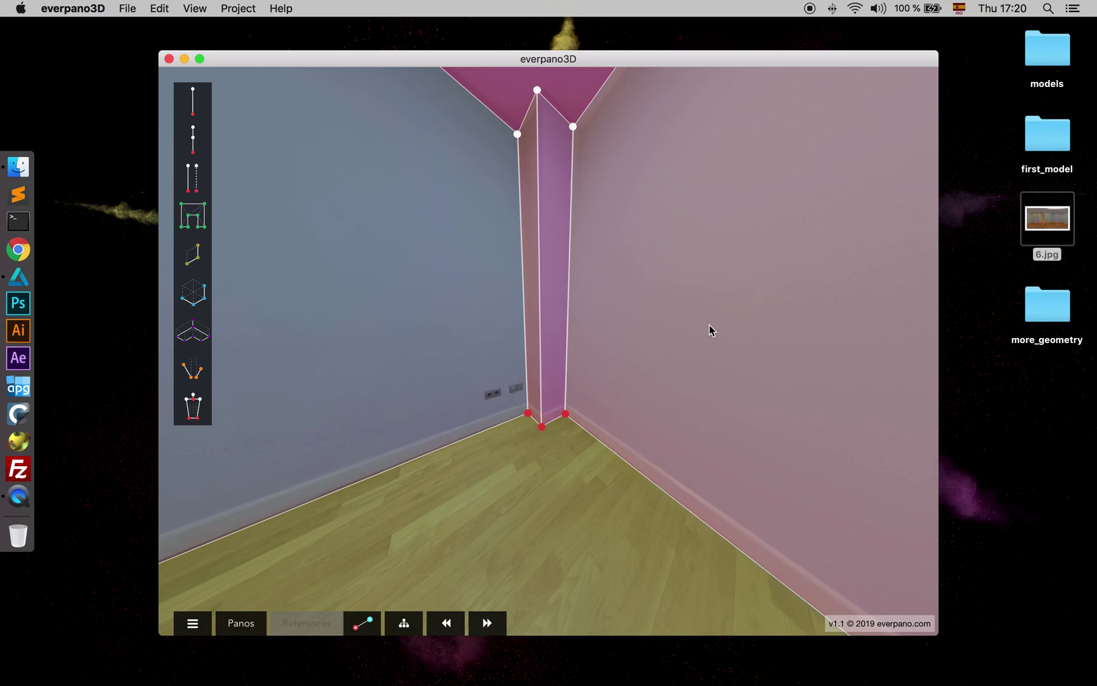
{"action": "left_click_drag", "start_coordinate": [709, 330], "coordinate": [324, 346]}
{"action": "left_click_drag", "start_coordinate": [686, 280], "coordinate": [438, 269]}
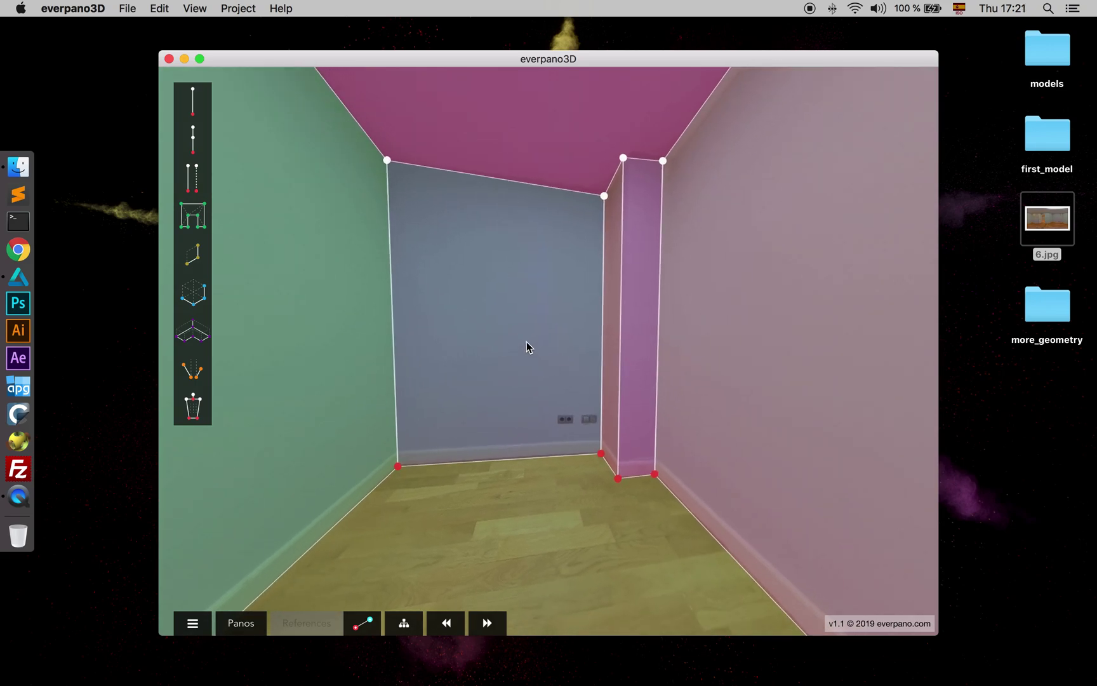
Examine the fit of the door leaf box, doorway jambs and adjoining wall polygons against the panorama
{"action": "left_click_drag", "start_coordinate": [526, 348], "coordinate": [607, 355]}
{"action": "left_click_drag", "start_coordinate": [444, 340], "coordinate": [594, 361]}
{"action": "scroll", "coordinate": [594, 361], "scroll_direction": "up", "scroll_amount": 3}
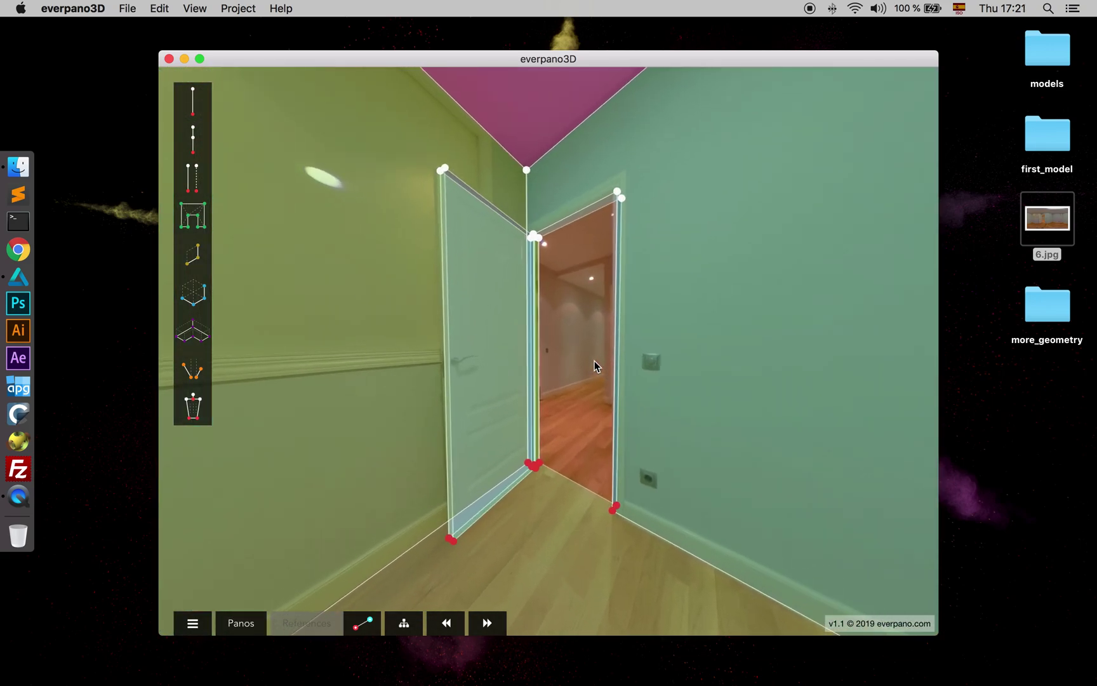
{"action": "scroll", "coordinate": [594, 365], "scroll_direction": "up", "scroll_amount": 3}
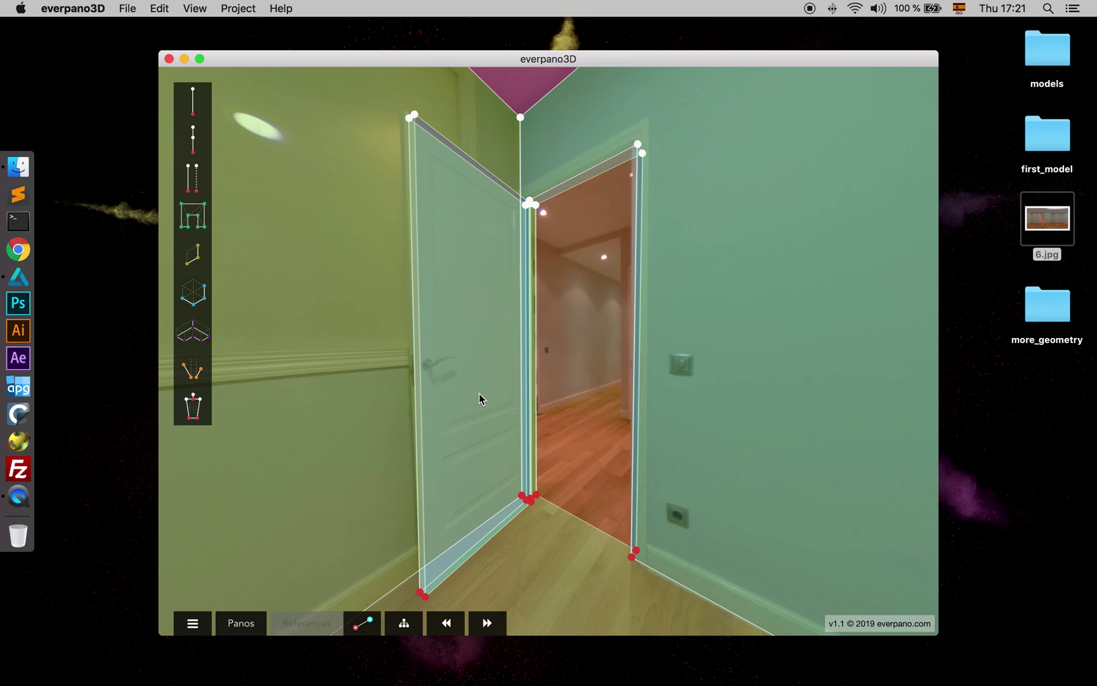
{"action": "left_click_drag", "start_coordinate": [462, 393], "coordinate": [471, 327]}
{"action": "left_click_drag", "start_coordinate": [487, 377], "coordinate": [497, 412]}
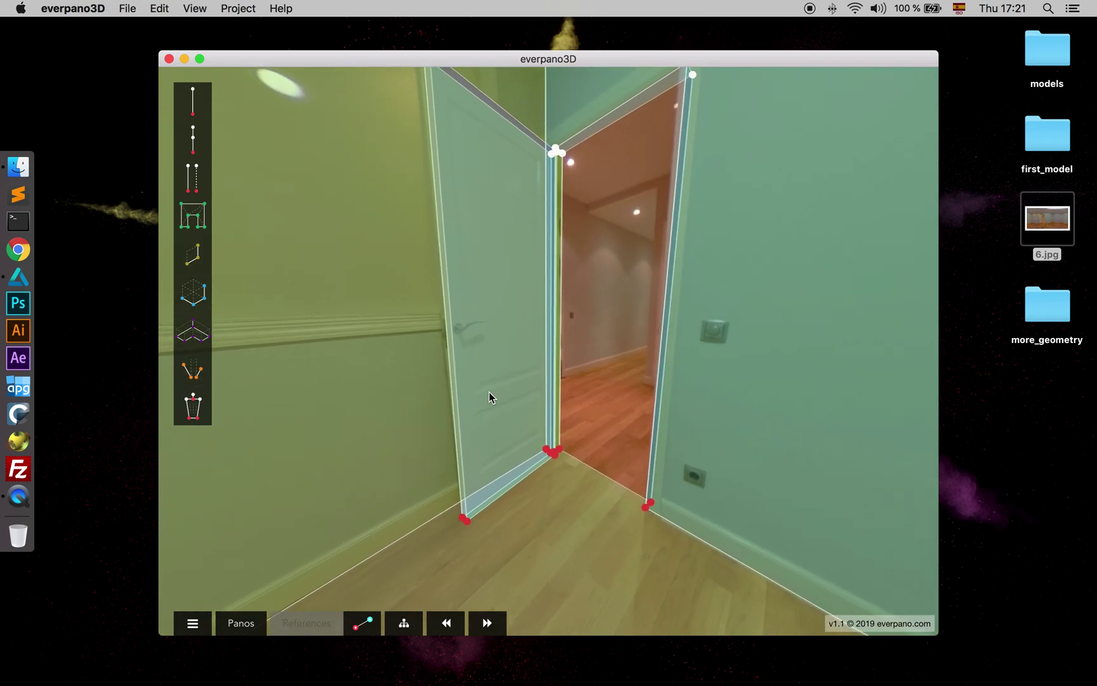
{"action": "scroll", "coordinate": [498, 368], "scroll_direction": "down", "scroll_amount": 2}
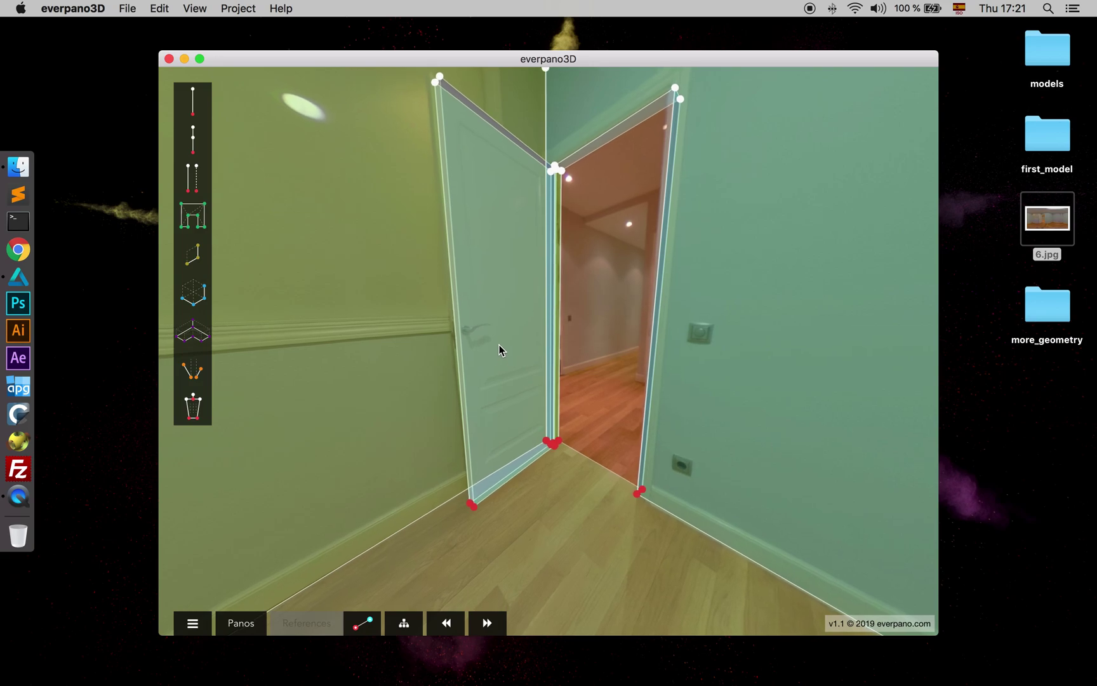
{"action": "scroll", "coordinate": [484, 345], "scroll_direction": "up", "scroll_amount": 1}
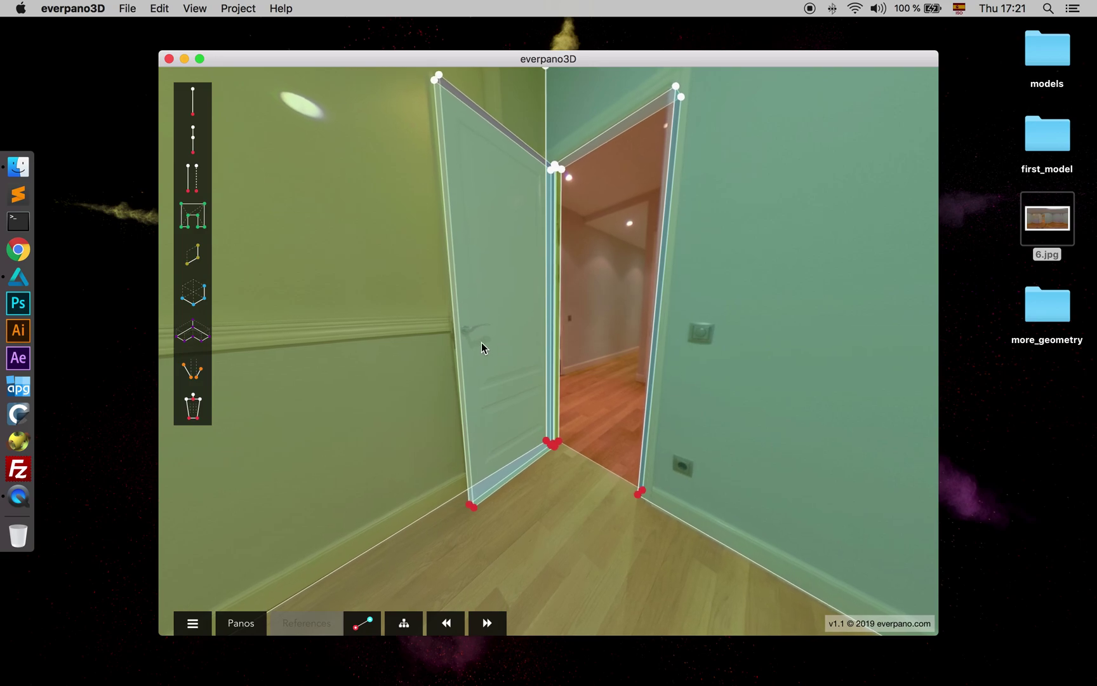
{"action": "left_click_drag", "start_coordinate": [369, 359], "coordinate": [260, 403]}
{"action": "left_click_drag", "start_coordinate": [602, 338], "coordinate": [565, 376]}
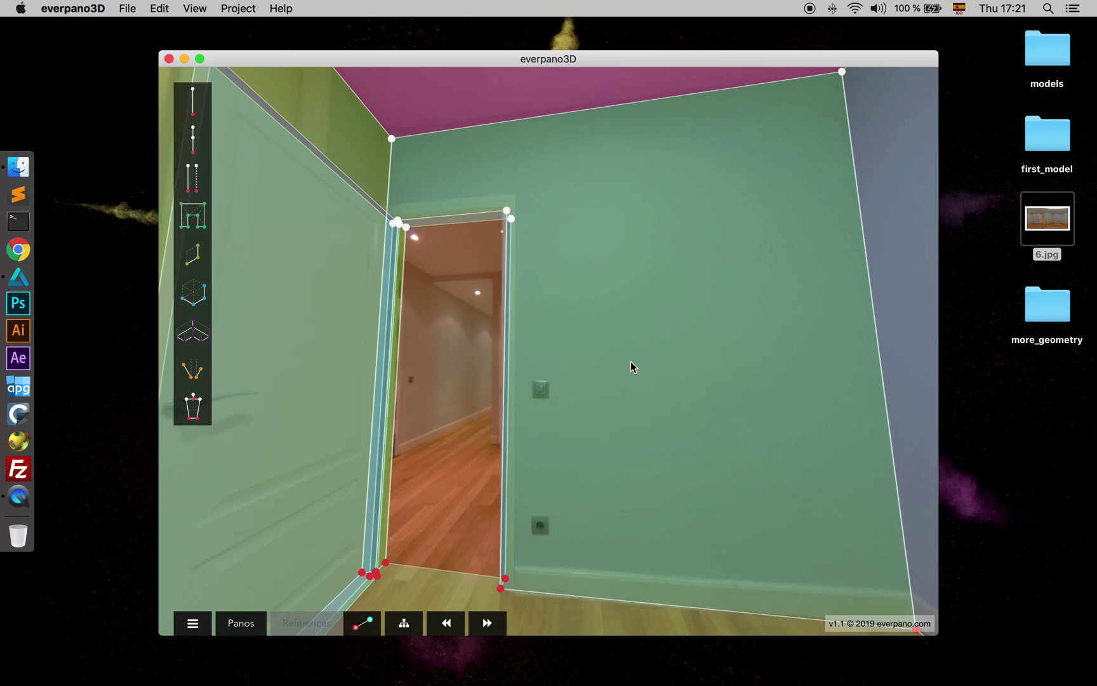
{"action": "left_click_drag", "start_coordinate": [657, 365], "coordinate": [330, 317]}
{"action": "left_click_drag", "start_coordinate": [673, 343], "coordinate": [522, 350]}
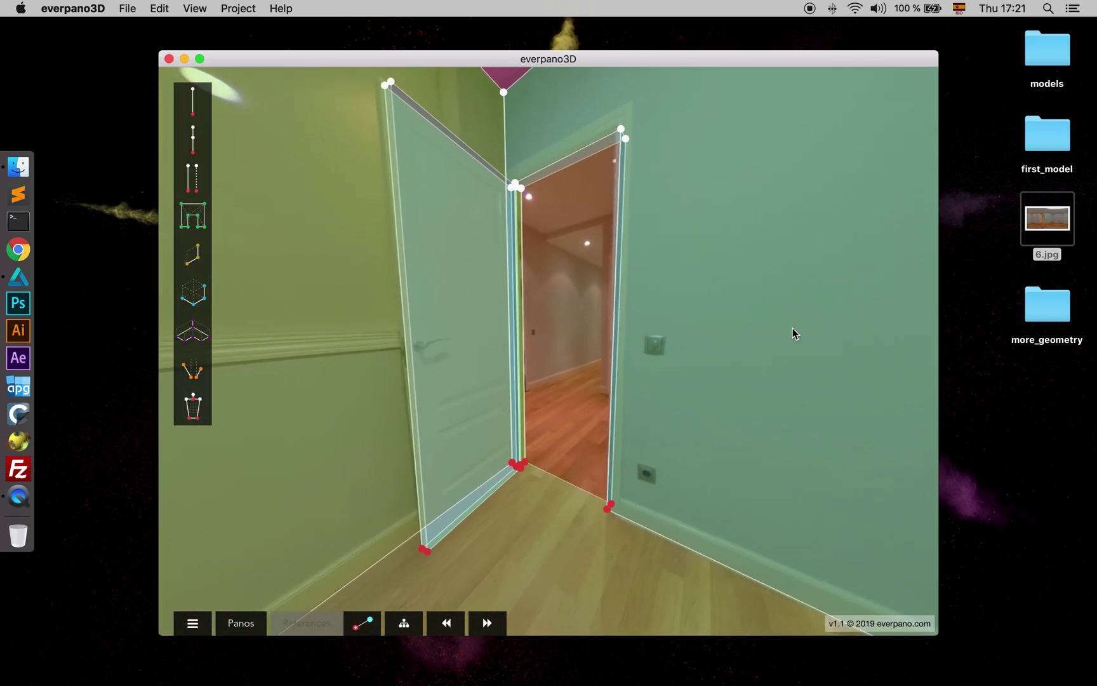
{"action": "left_click_drag", "start_coordinate": [794, 331], "coordinate": [817, 383]}
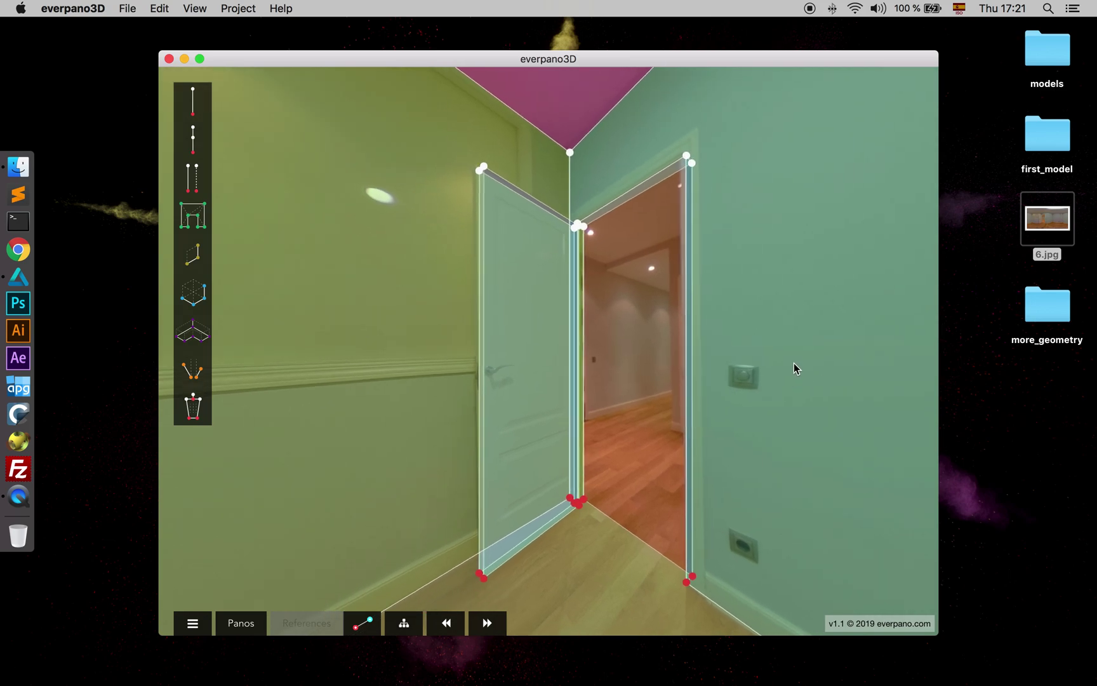